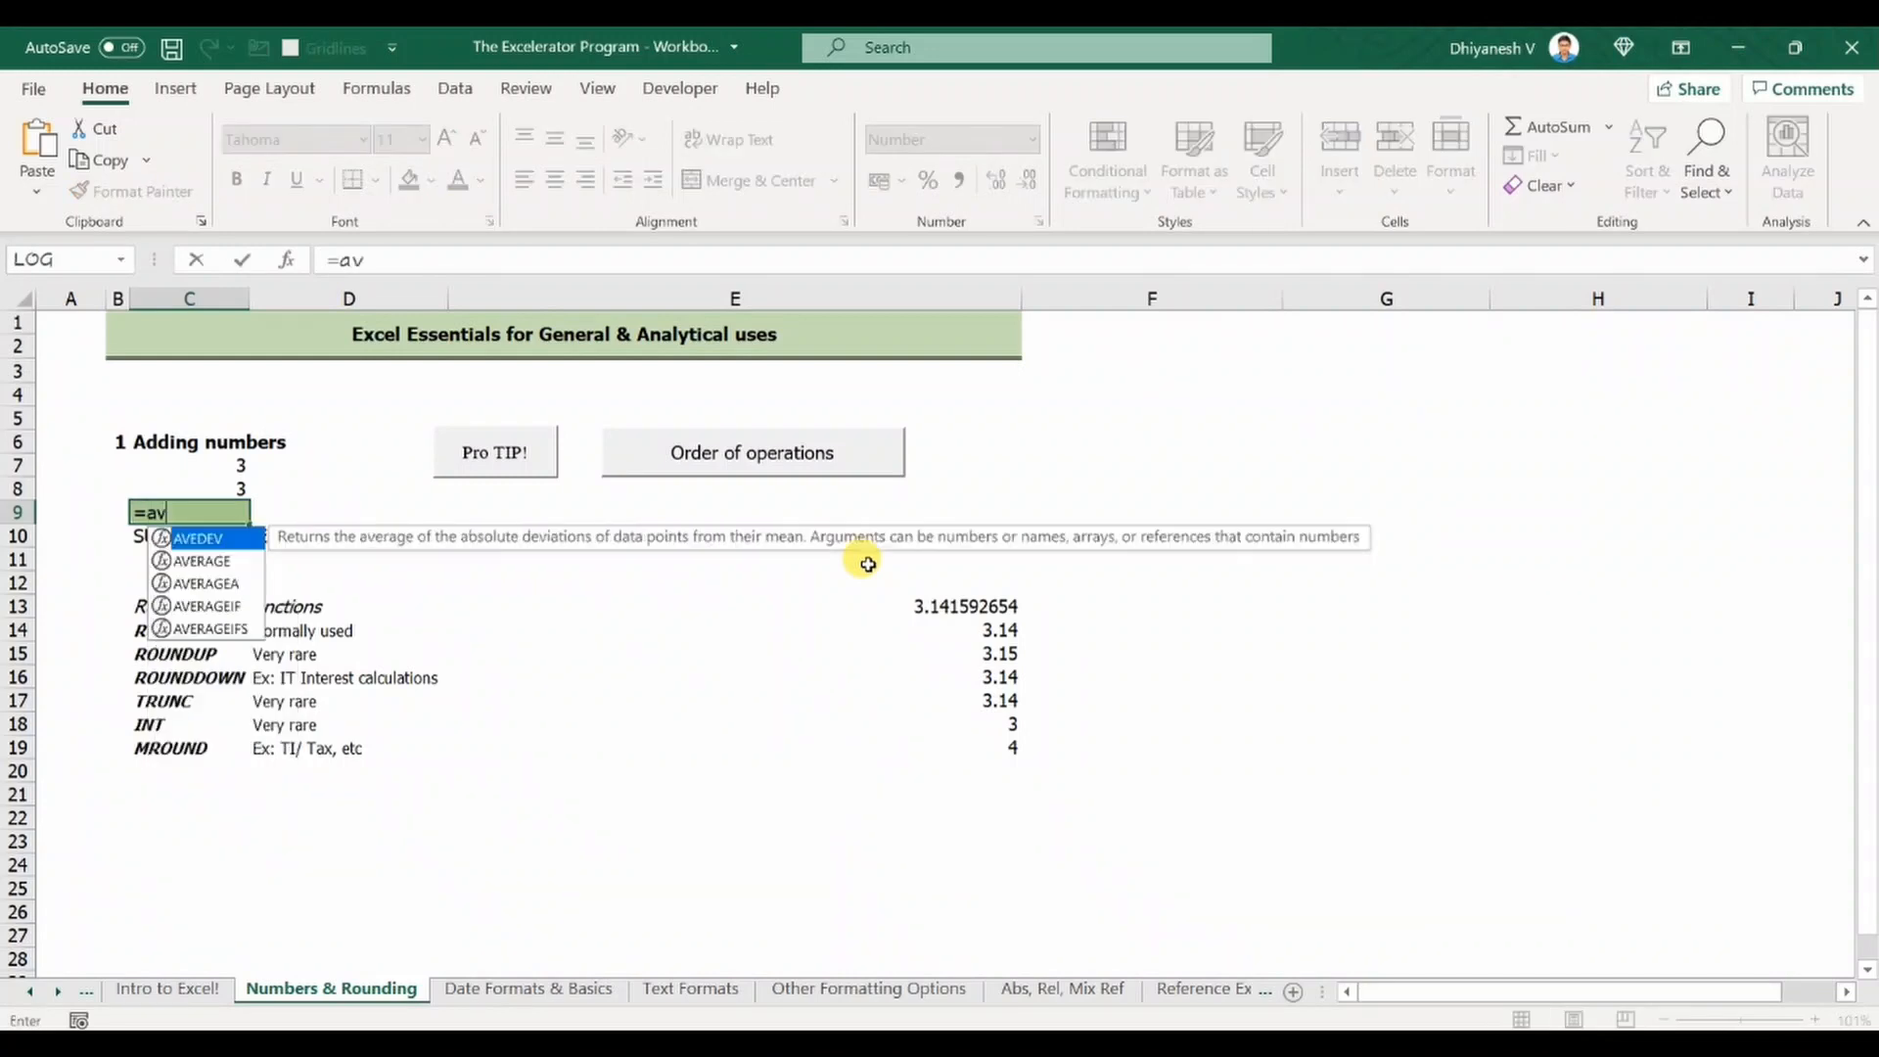
key(Tab)
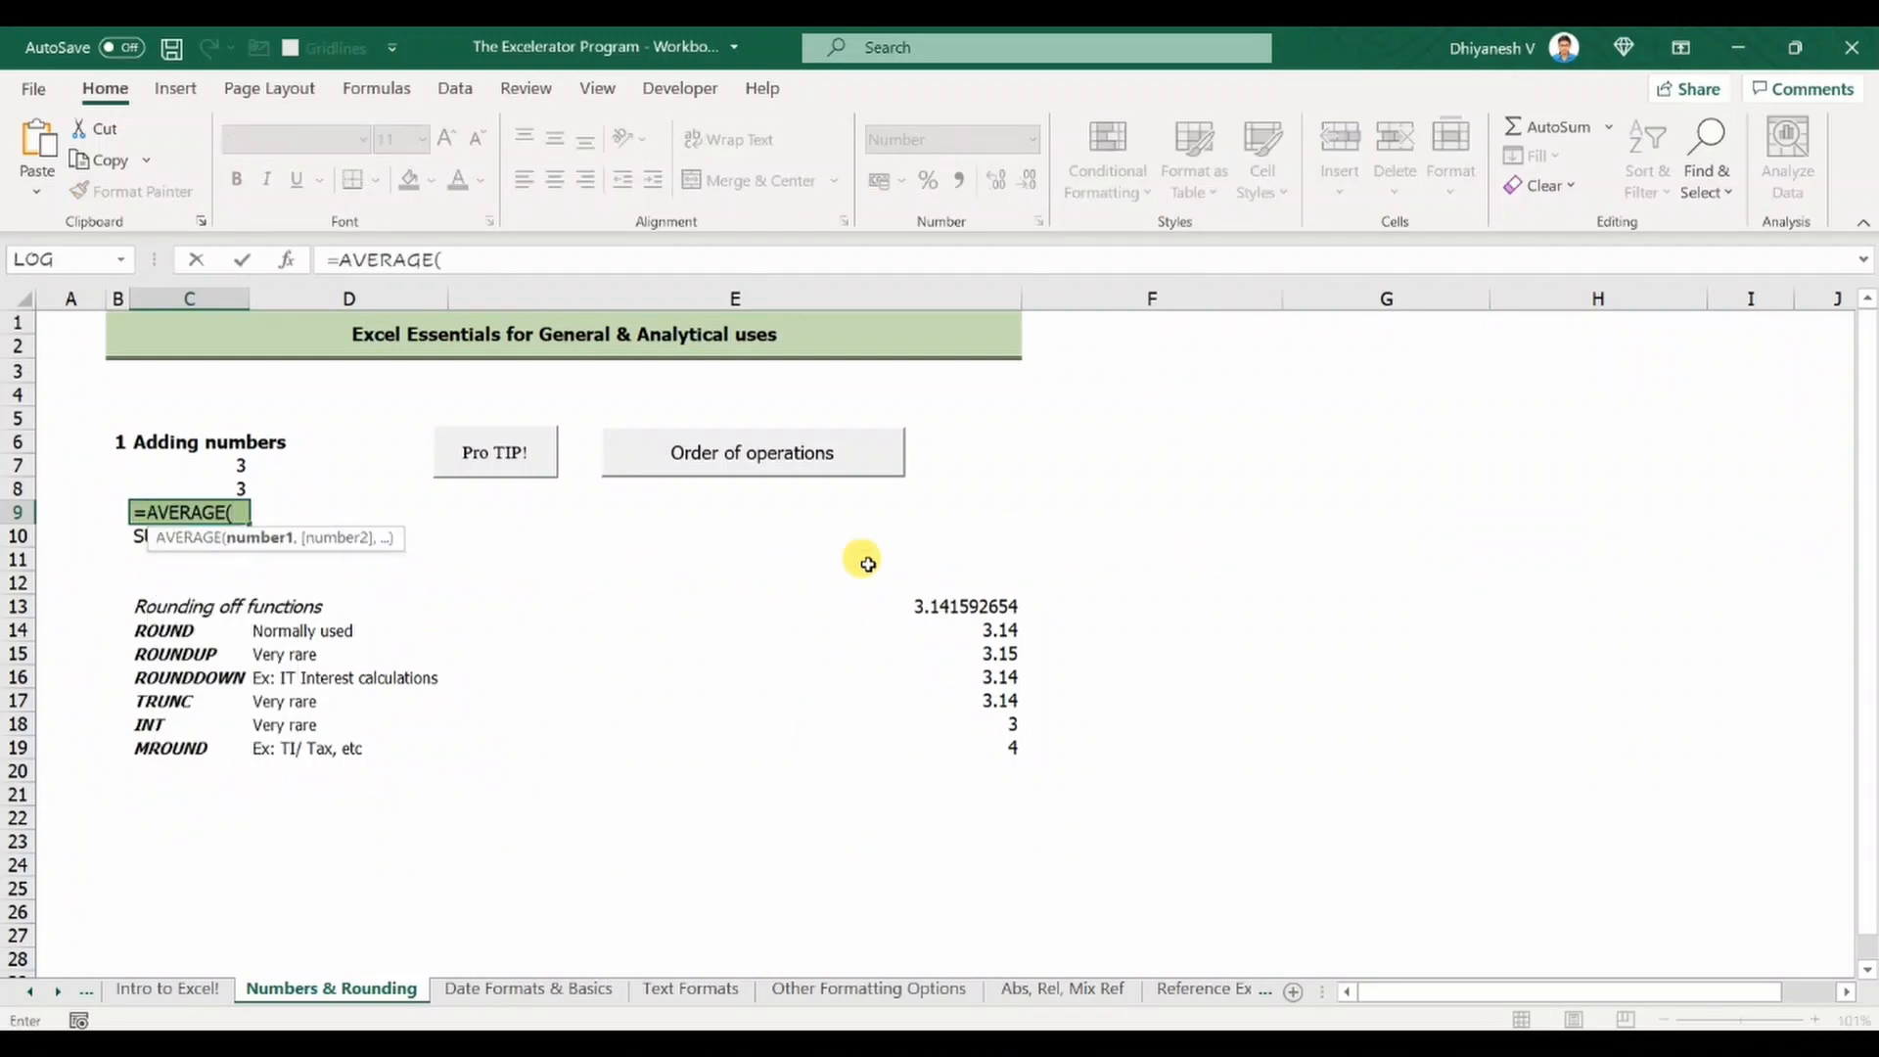
drag(175, 468, 171, 496)
key(Escape)
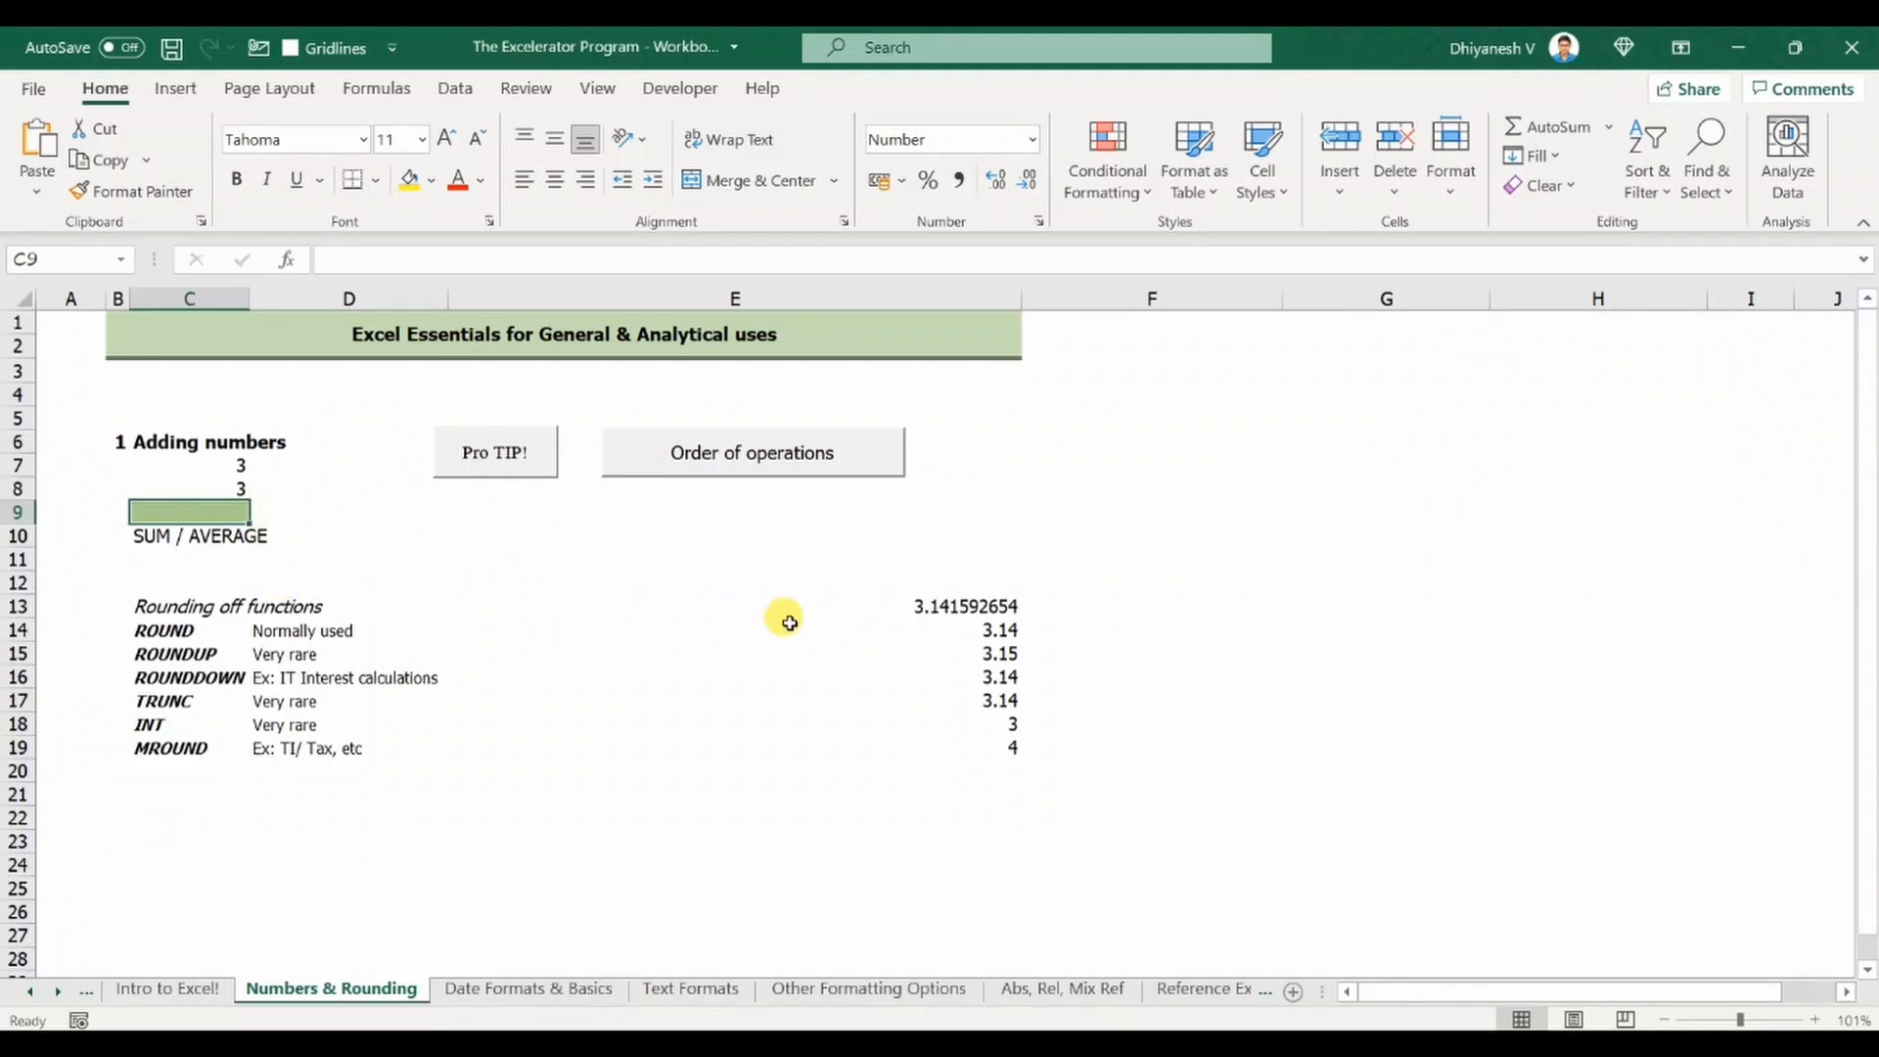
Step: Enter the heading "Mathematical" in F7, with the operators "()" in F8 and "^" in F9 below it
click(1183, 474)
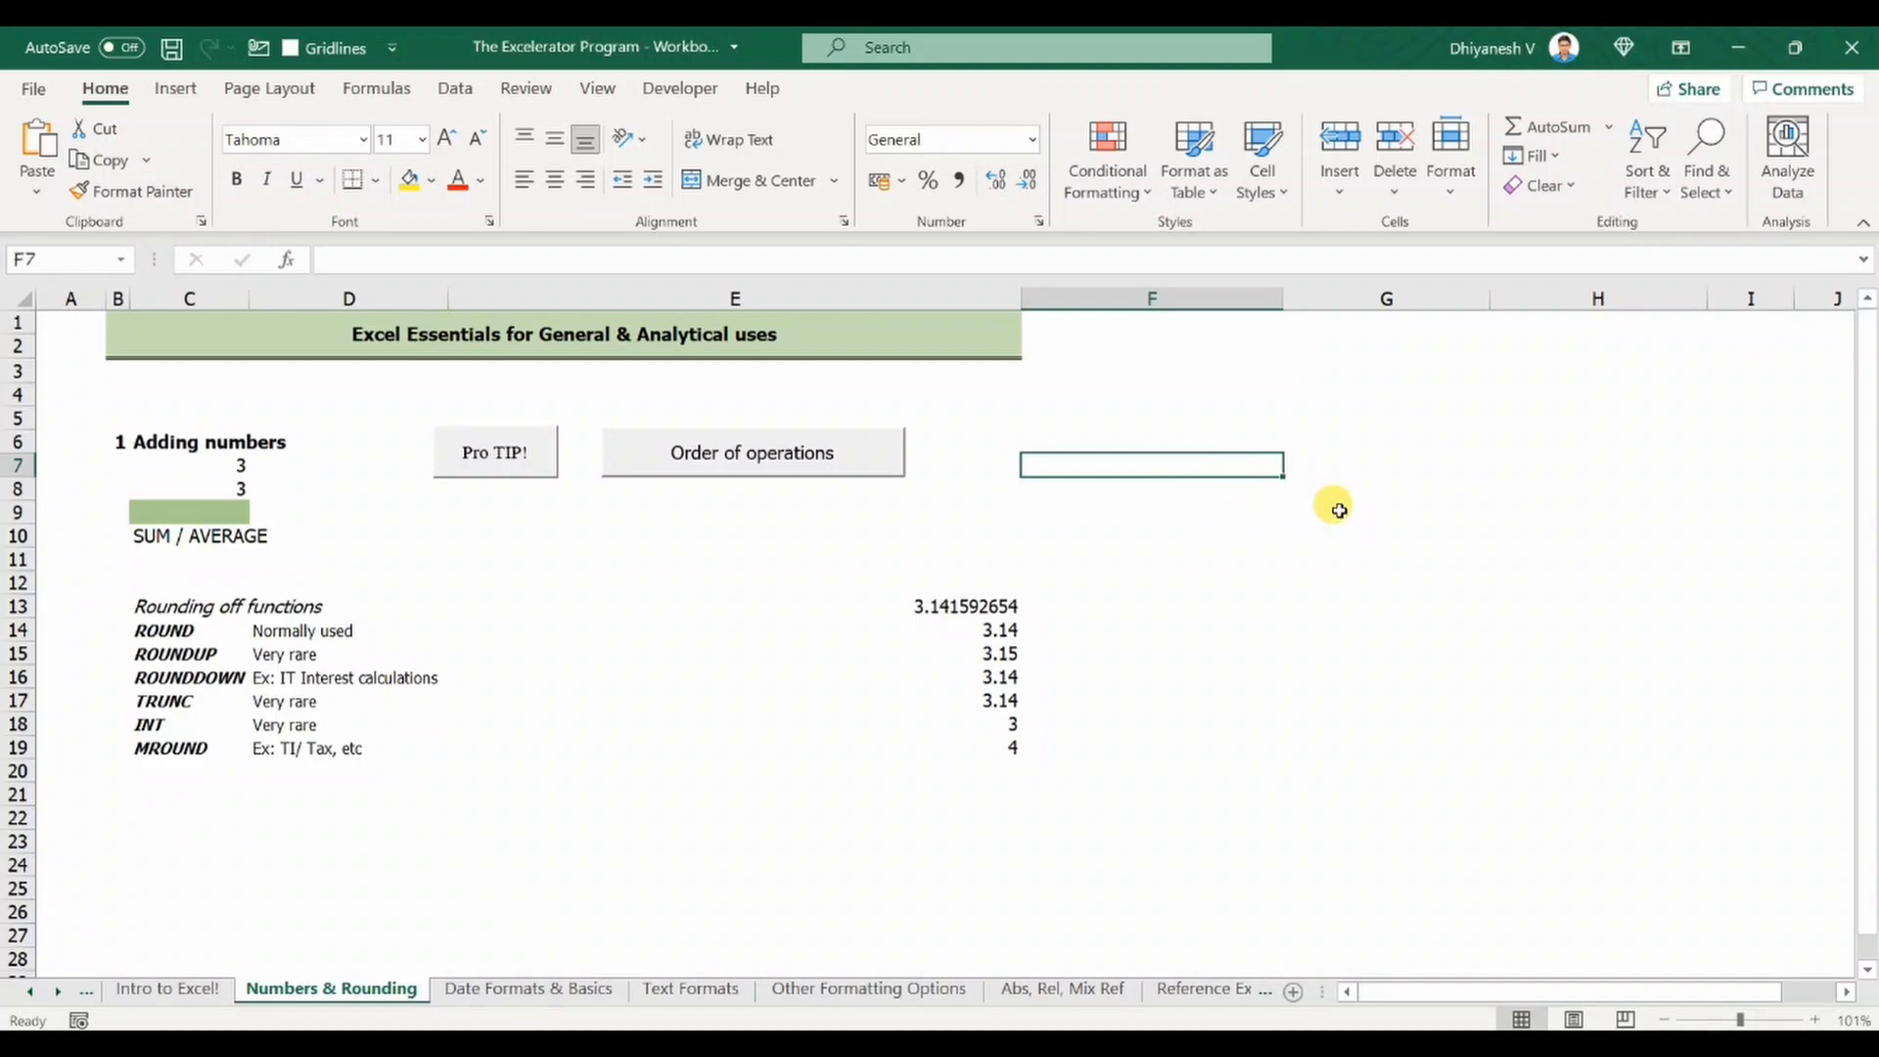
text(Mathemati)
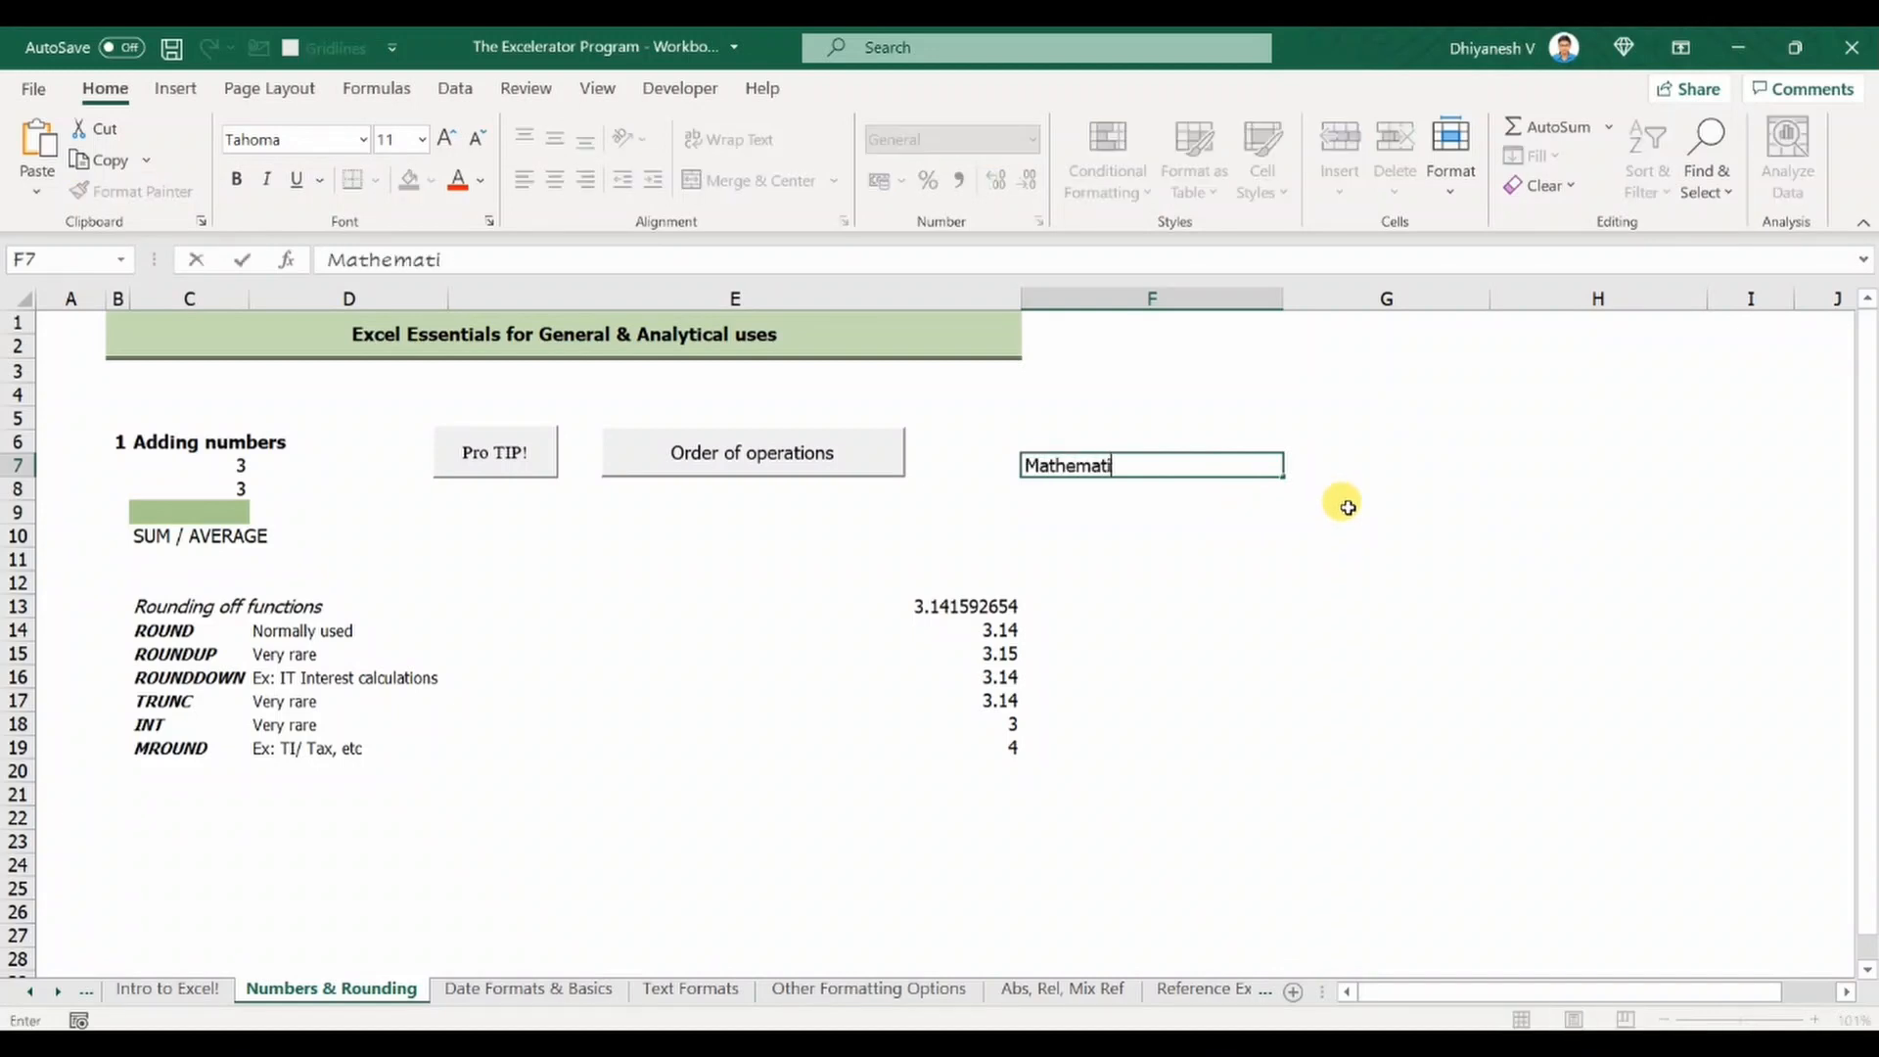
text(cal)
key(Return)
text(())
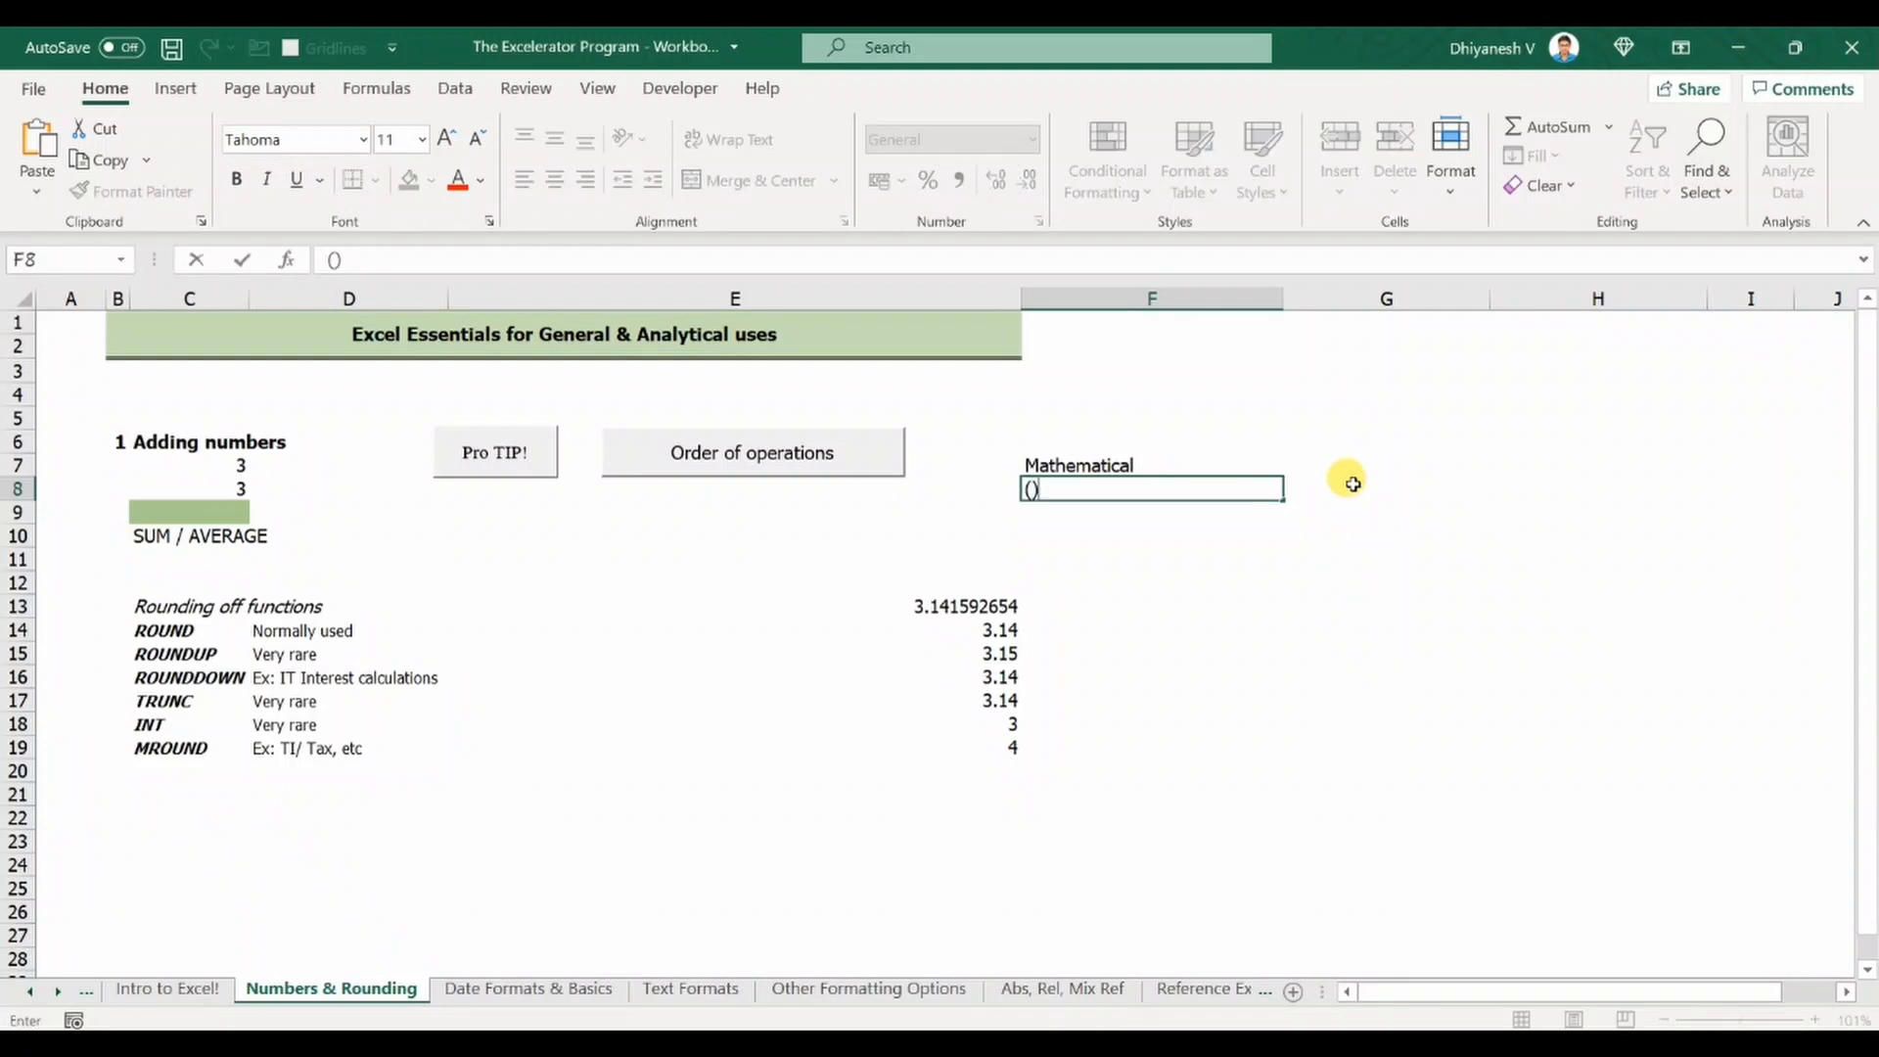
key(Return)
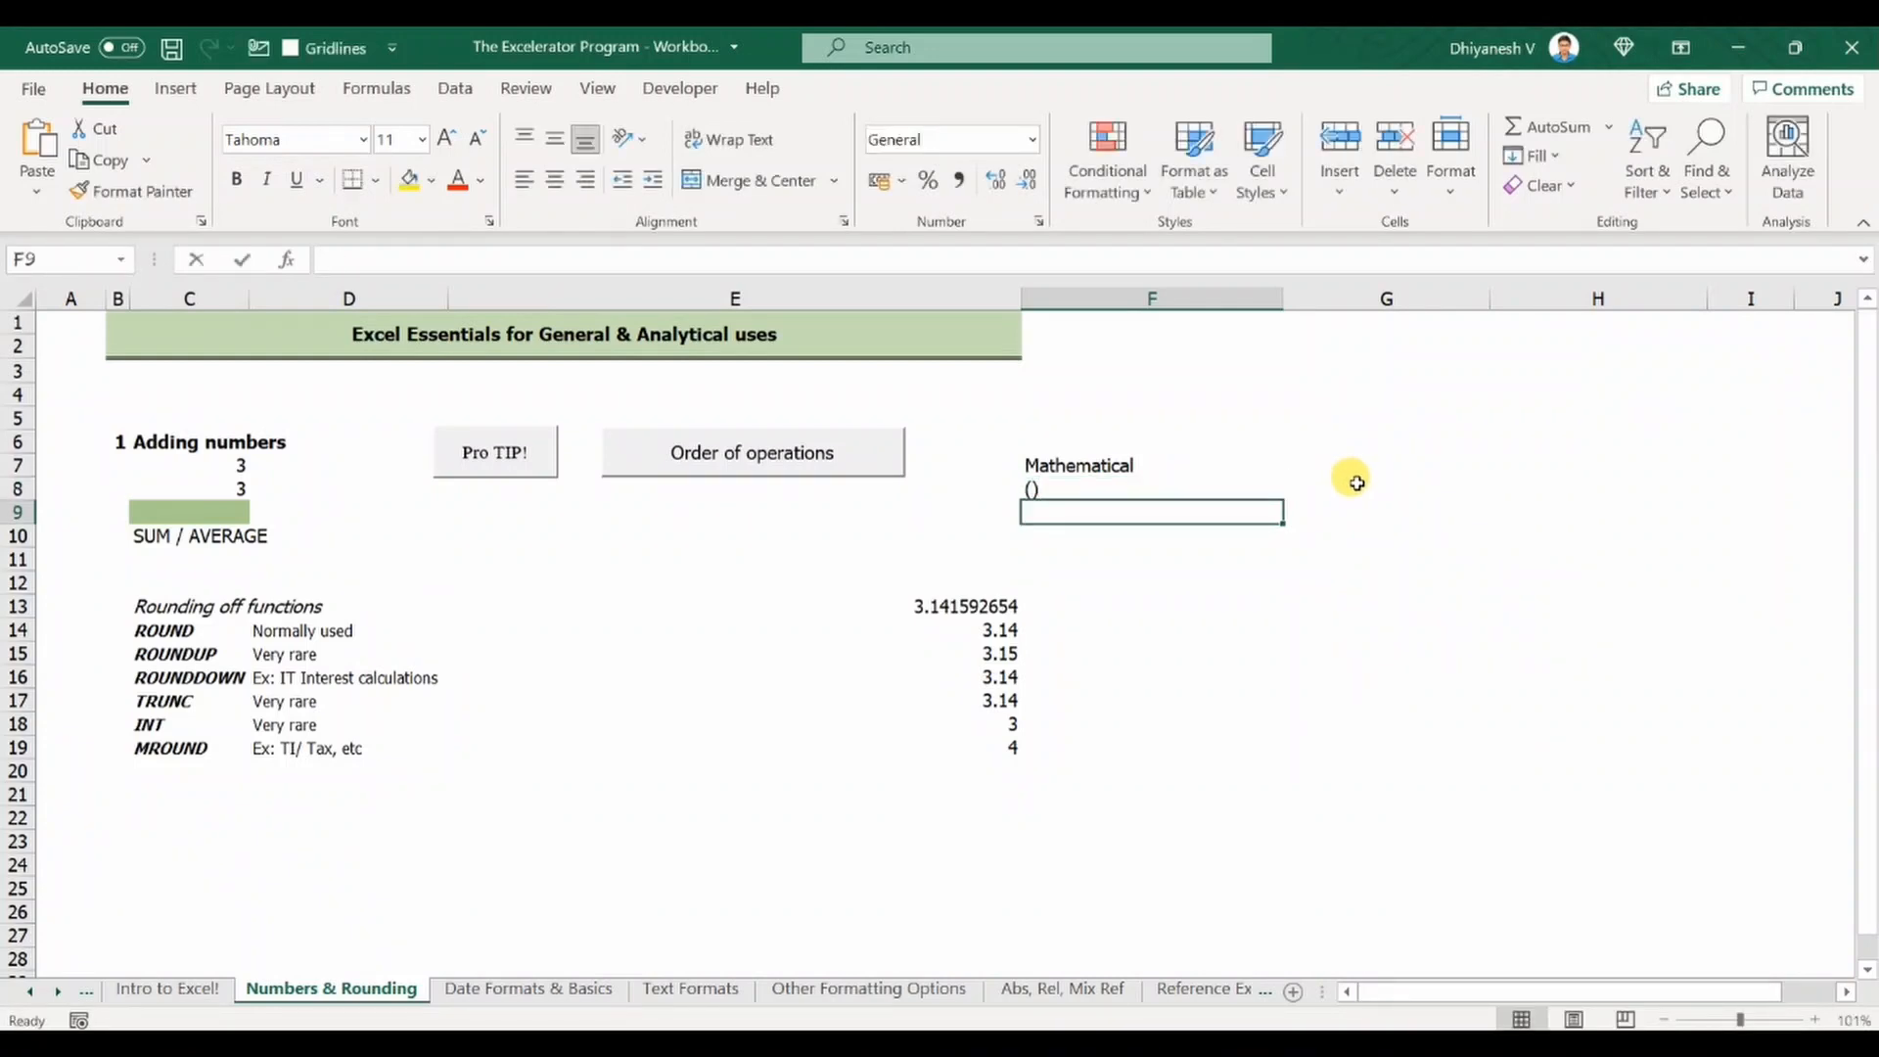
text(^)
key(Return)
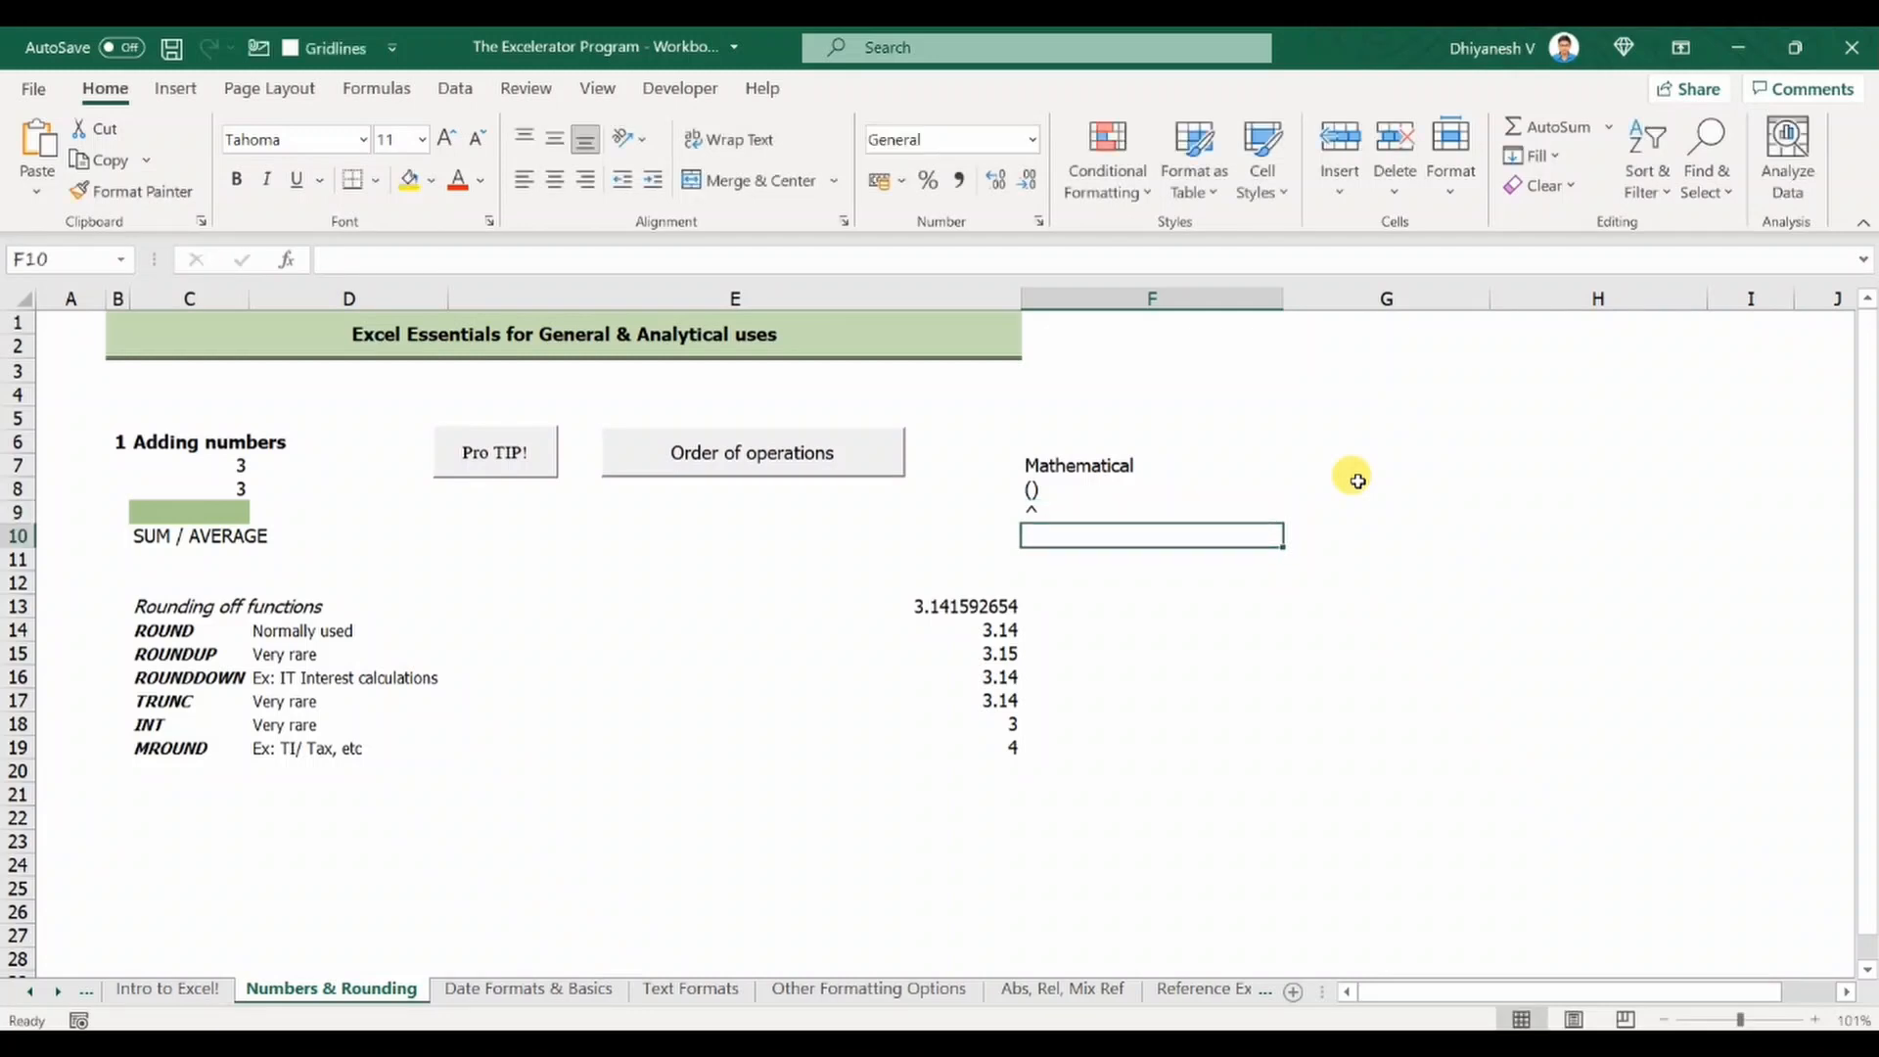
Step: Demonstrate the exponent operator with the formula +3^2 in G9, and clear the cell again
key(Up)
key(Right)
text(+)
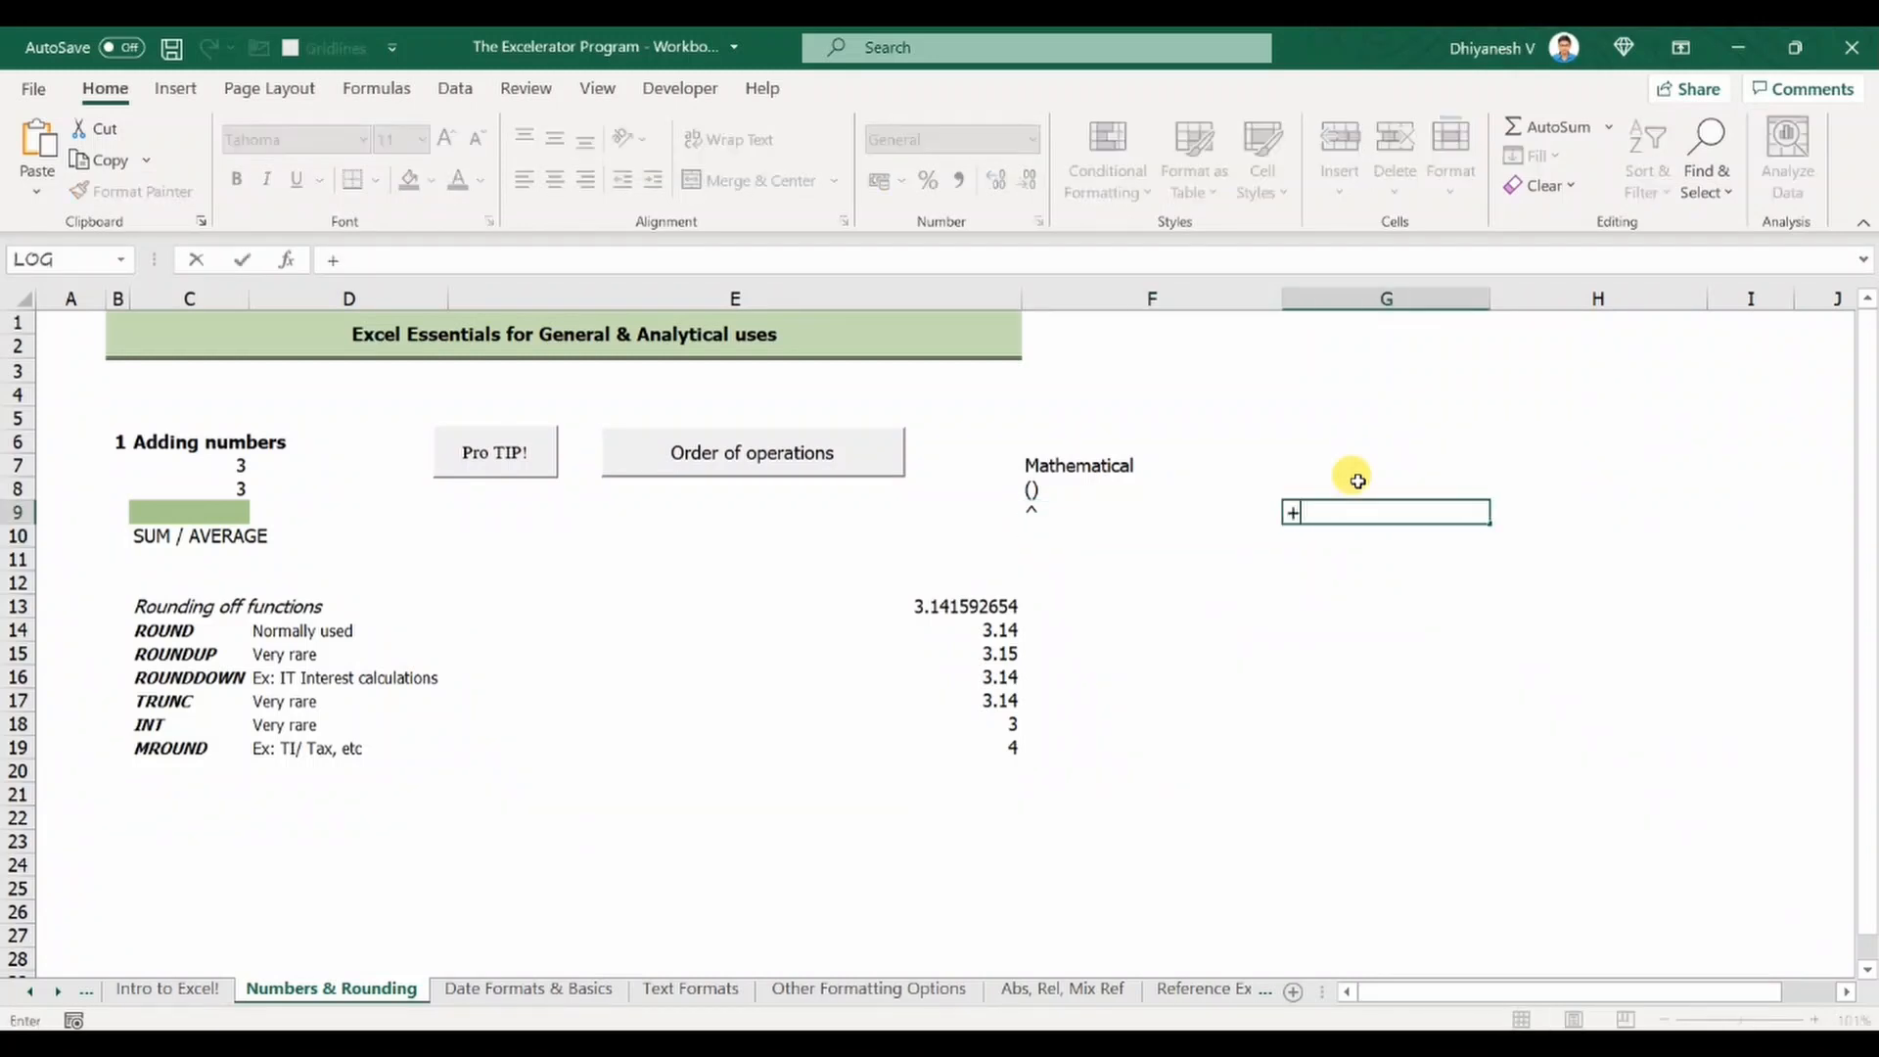
text(3^2)
key(Return)
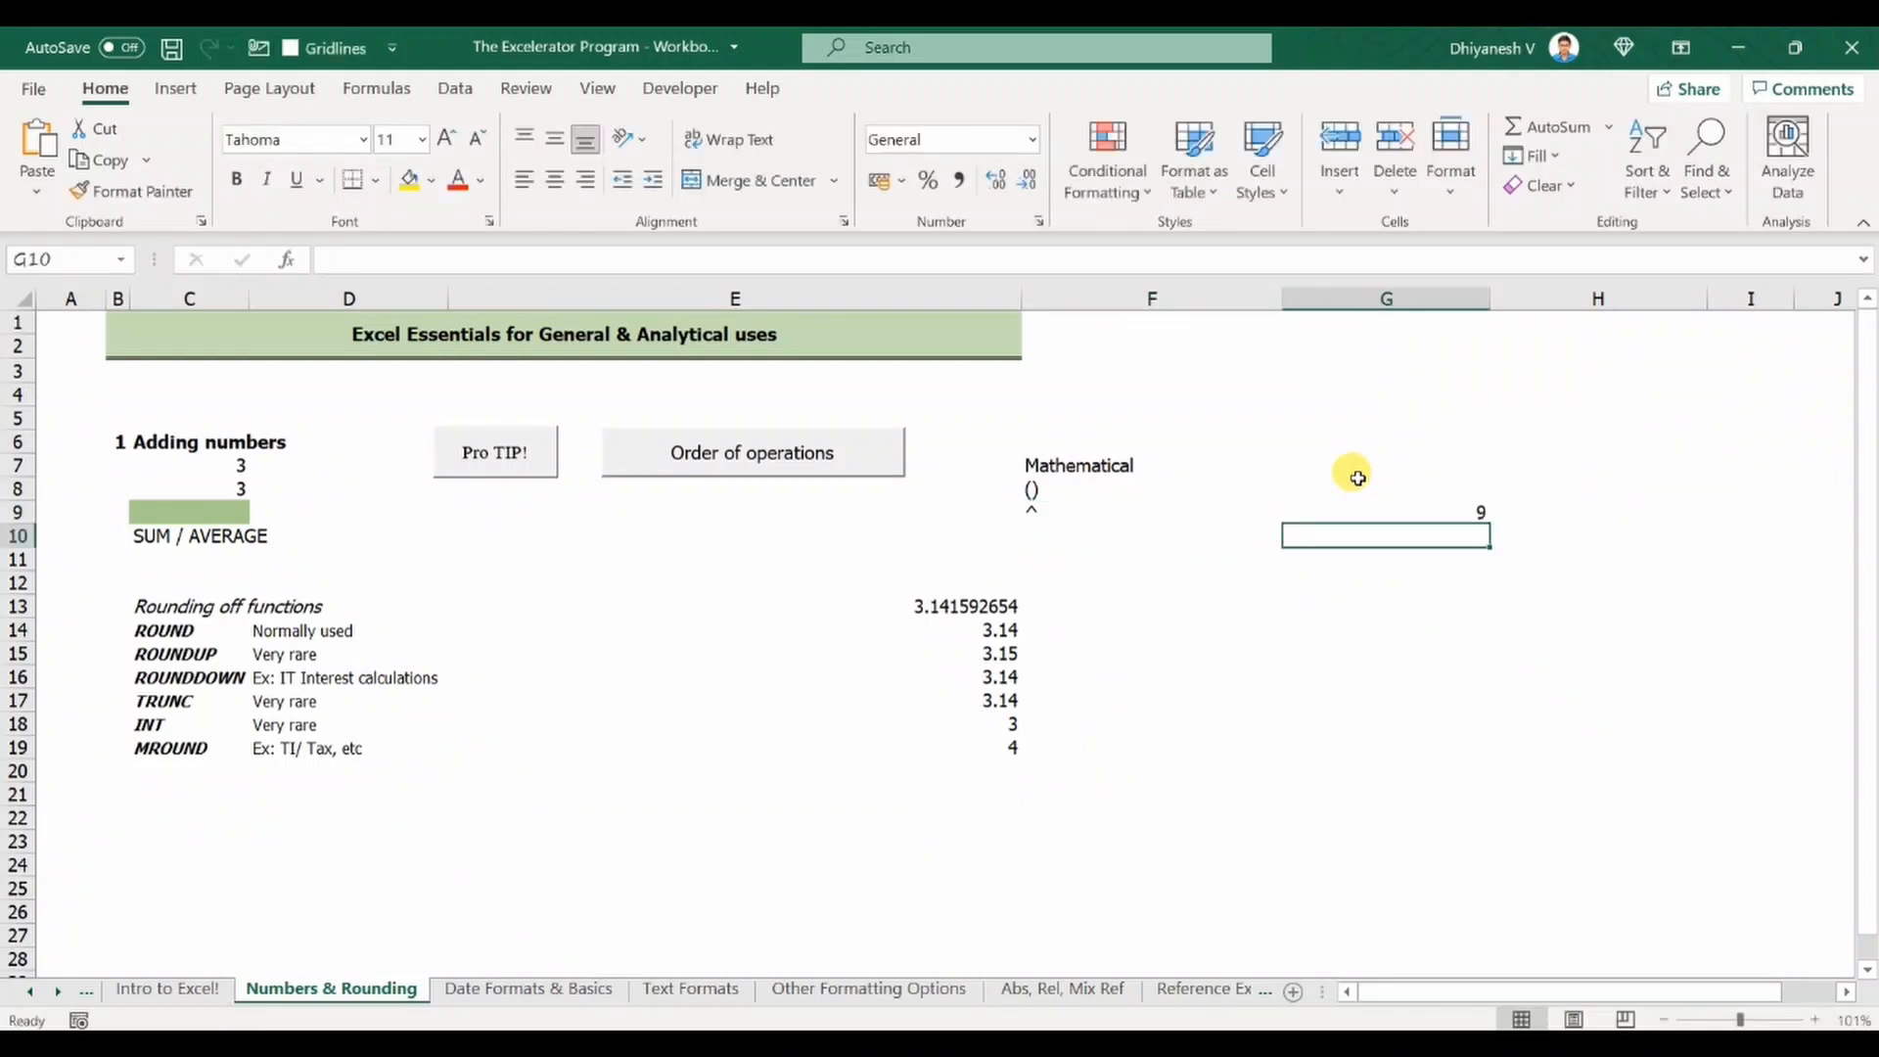
key(Up)
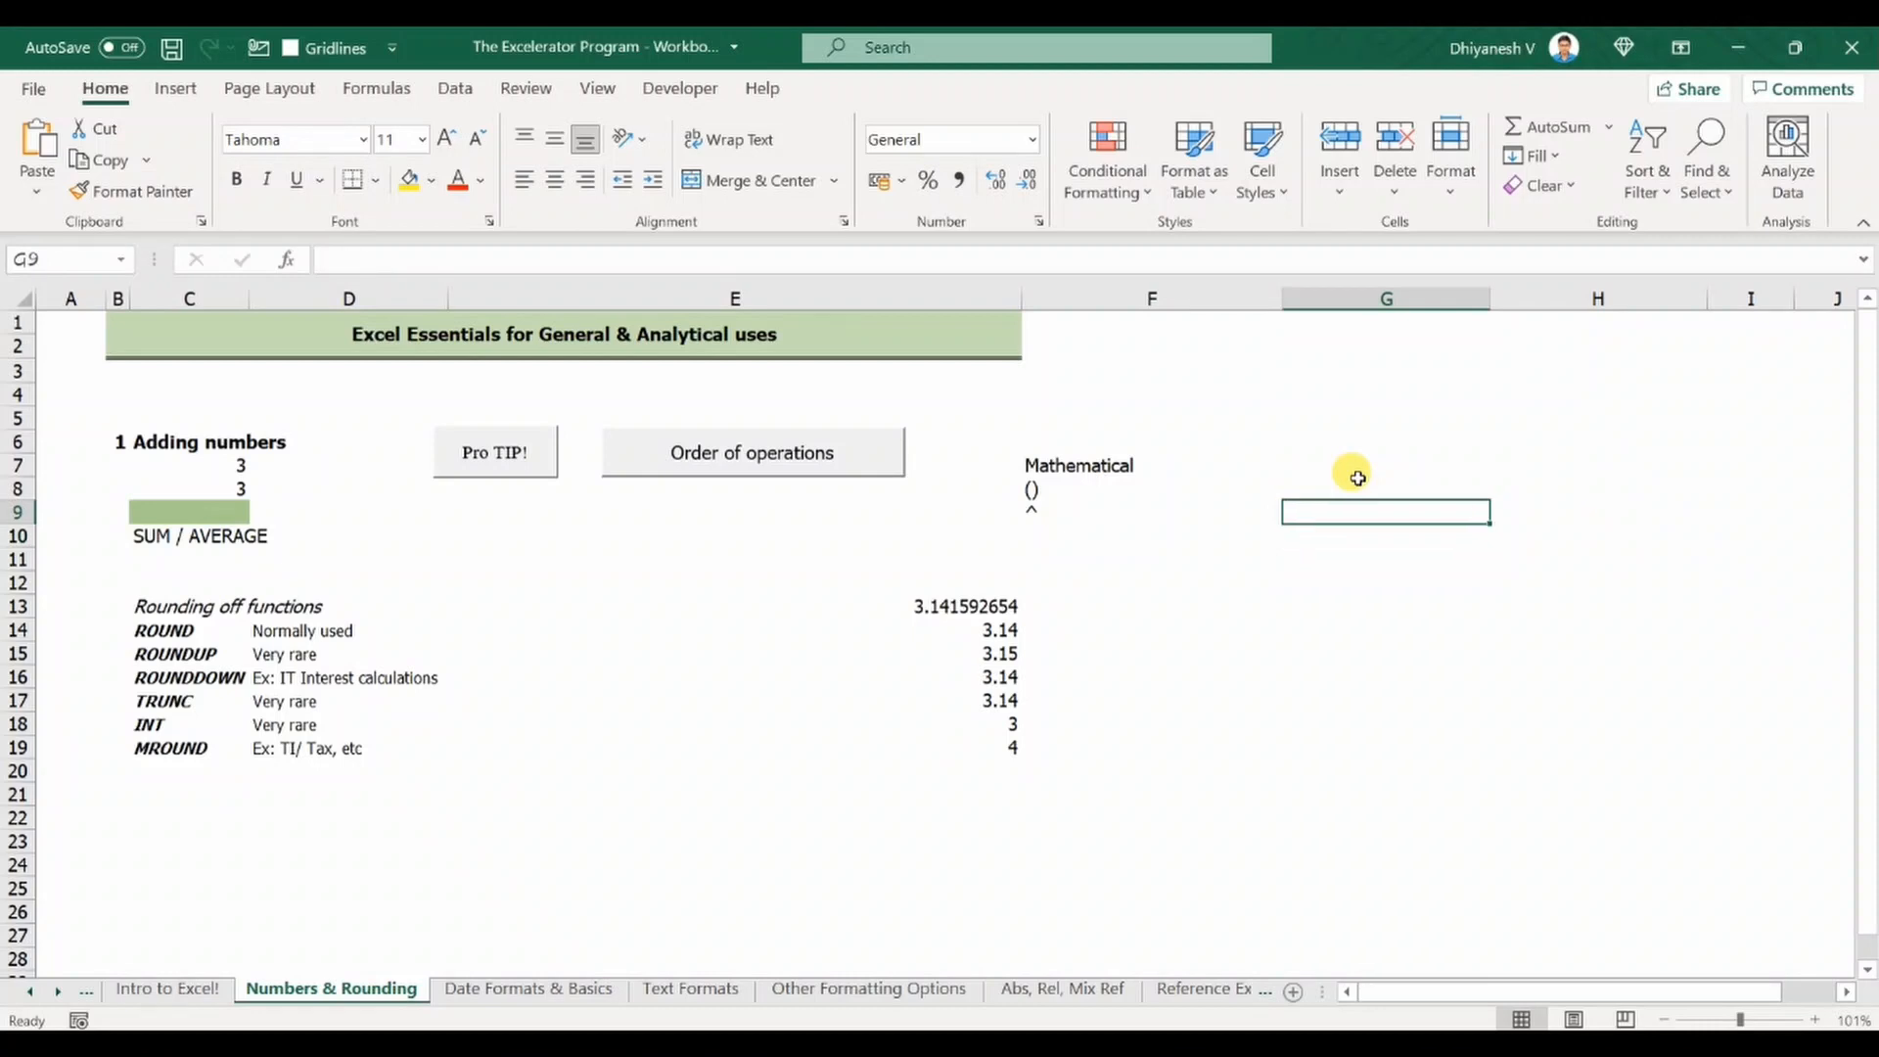
Step: Add the multiplication and division operators "*/" to the list in F10
key(Left)
key(Down)
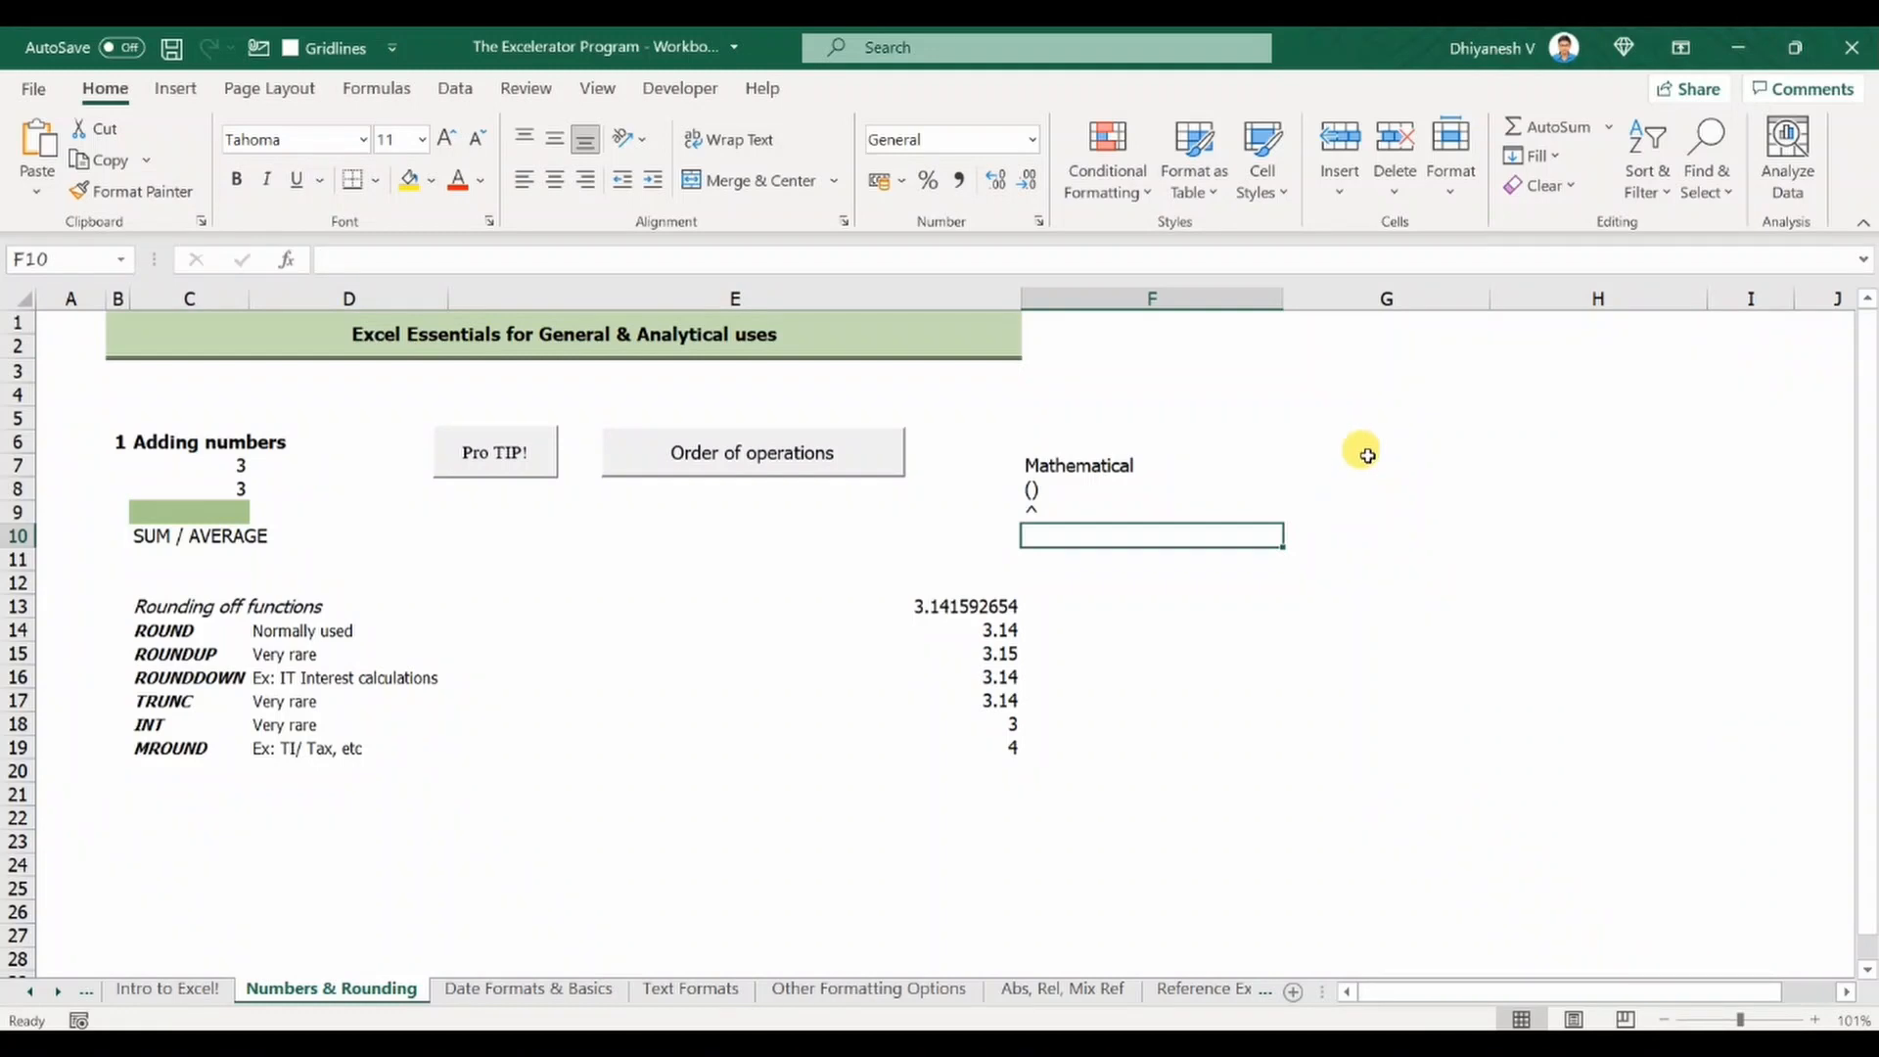
text(*)
key(Return)
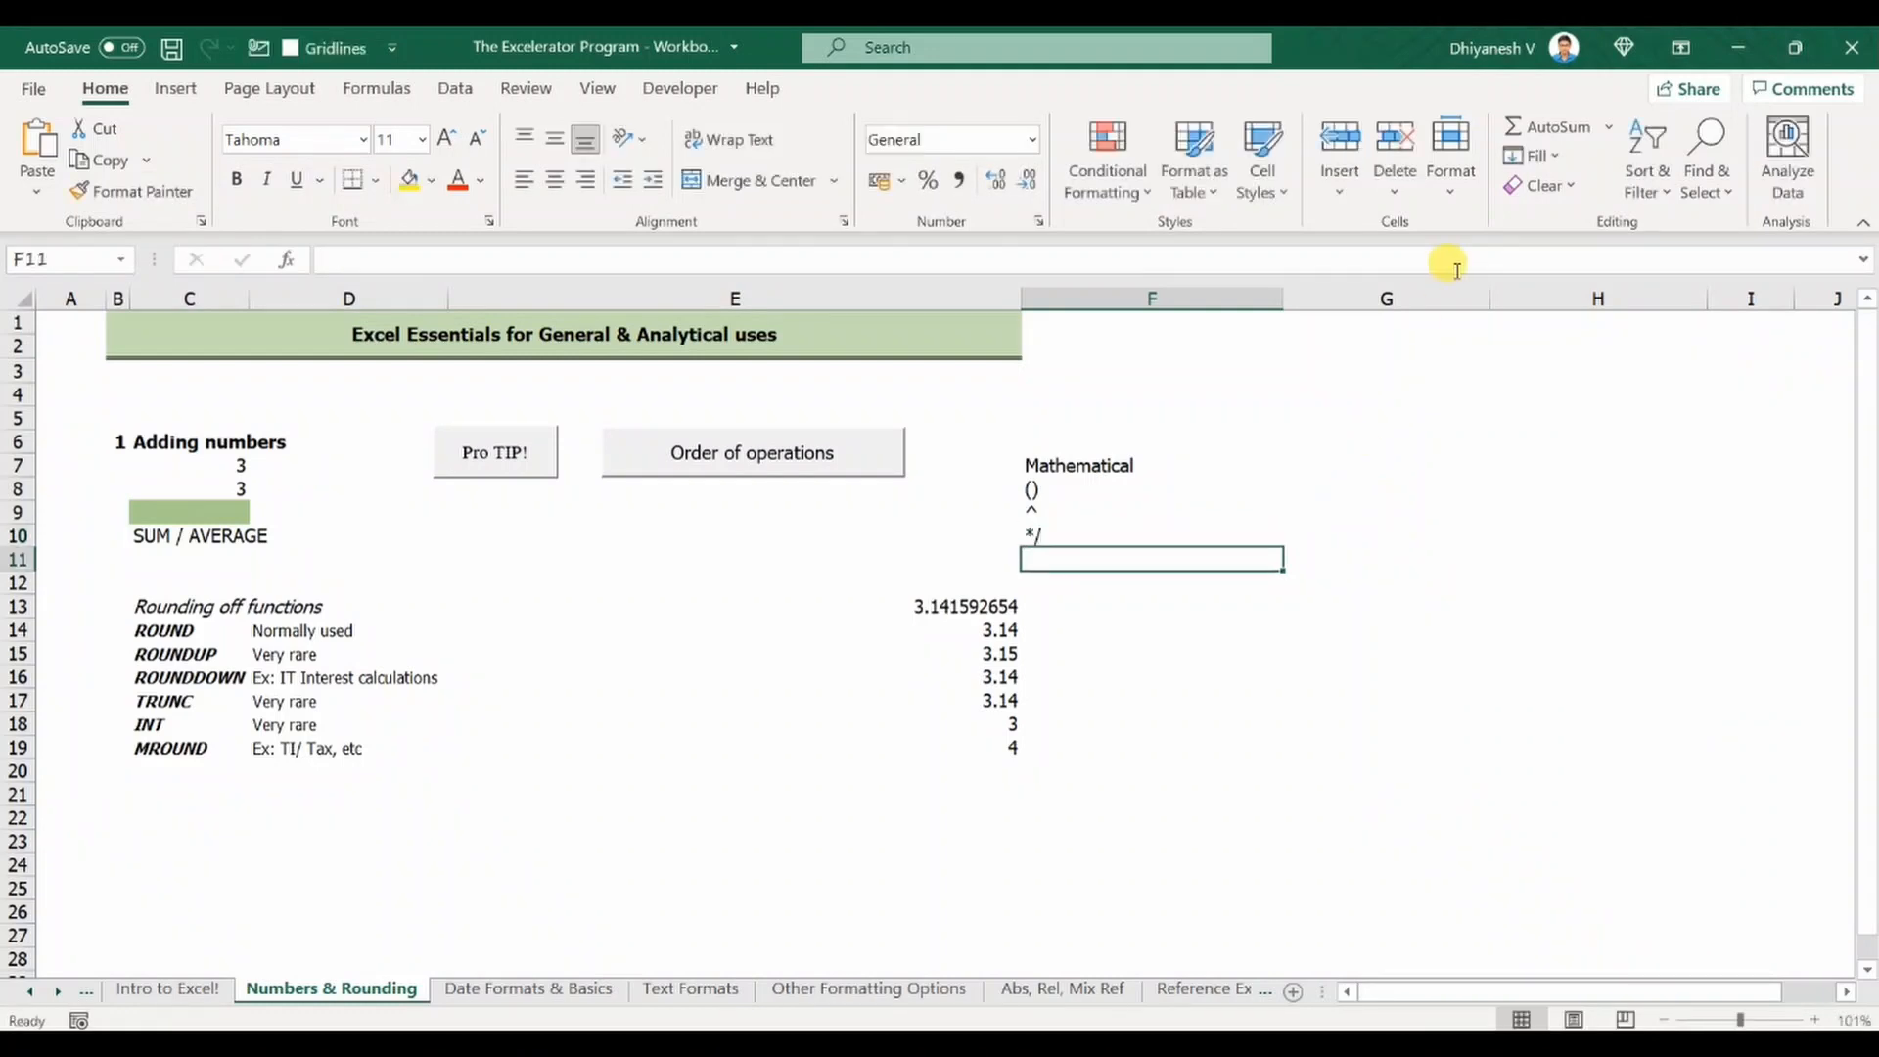
text(+)
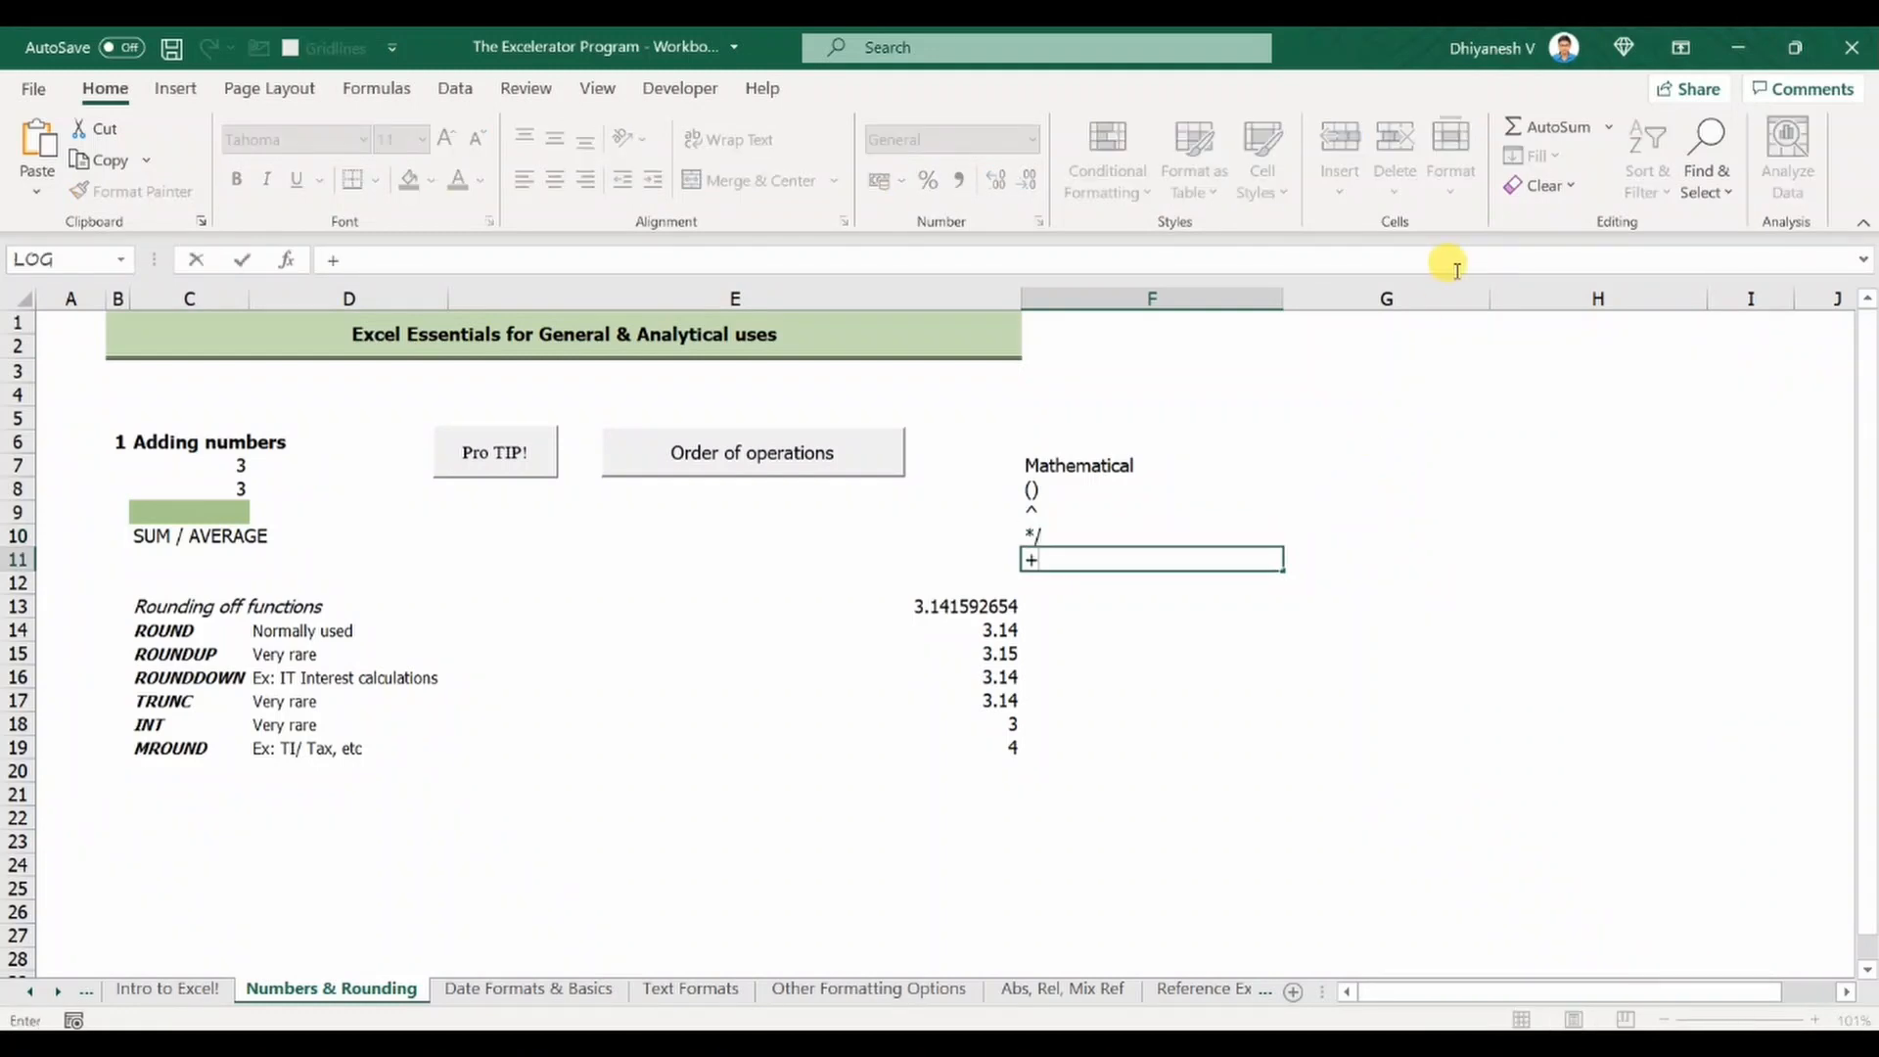
text(-)
key(Right)
key(Right)
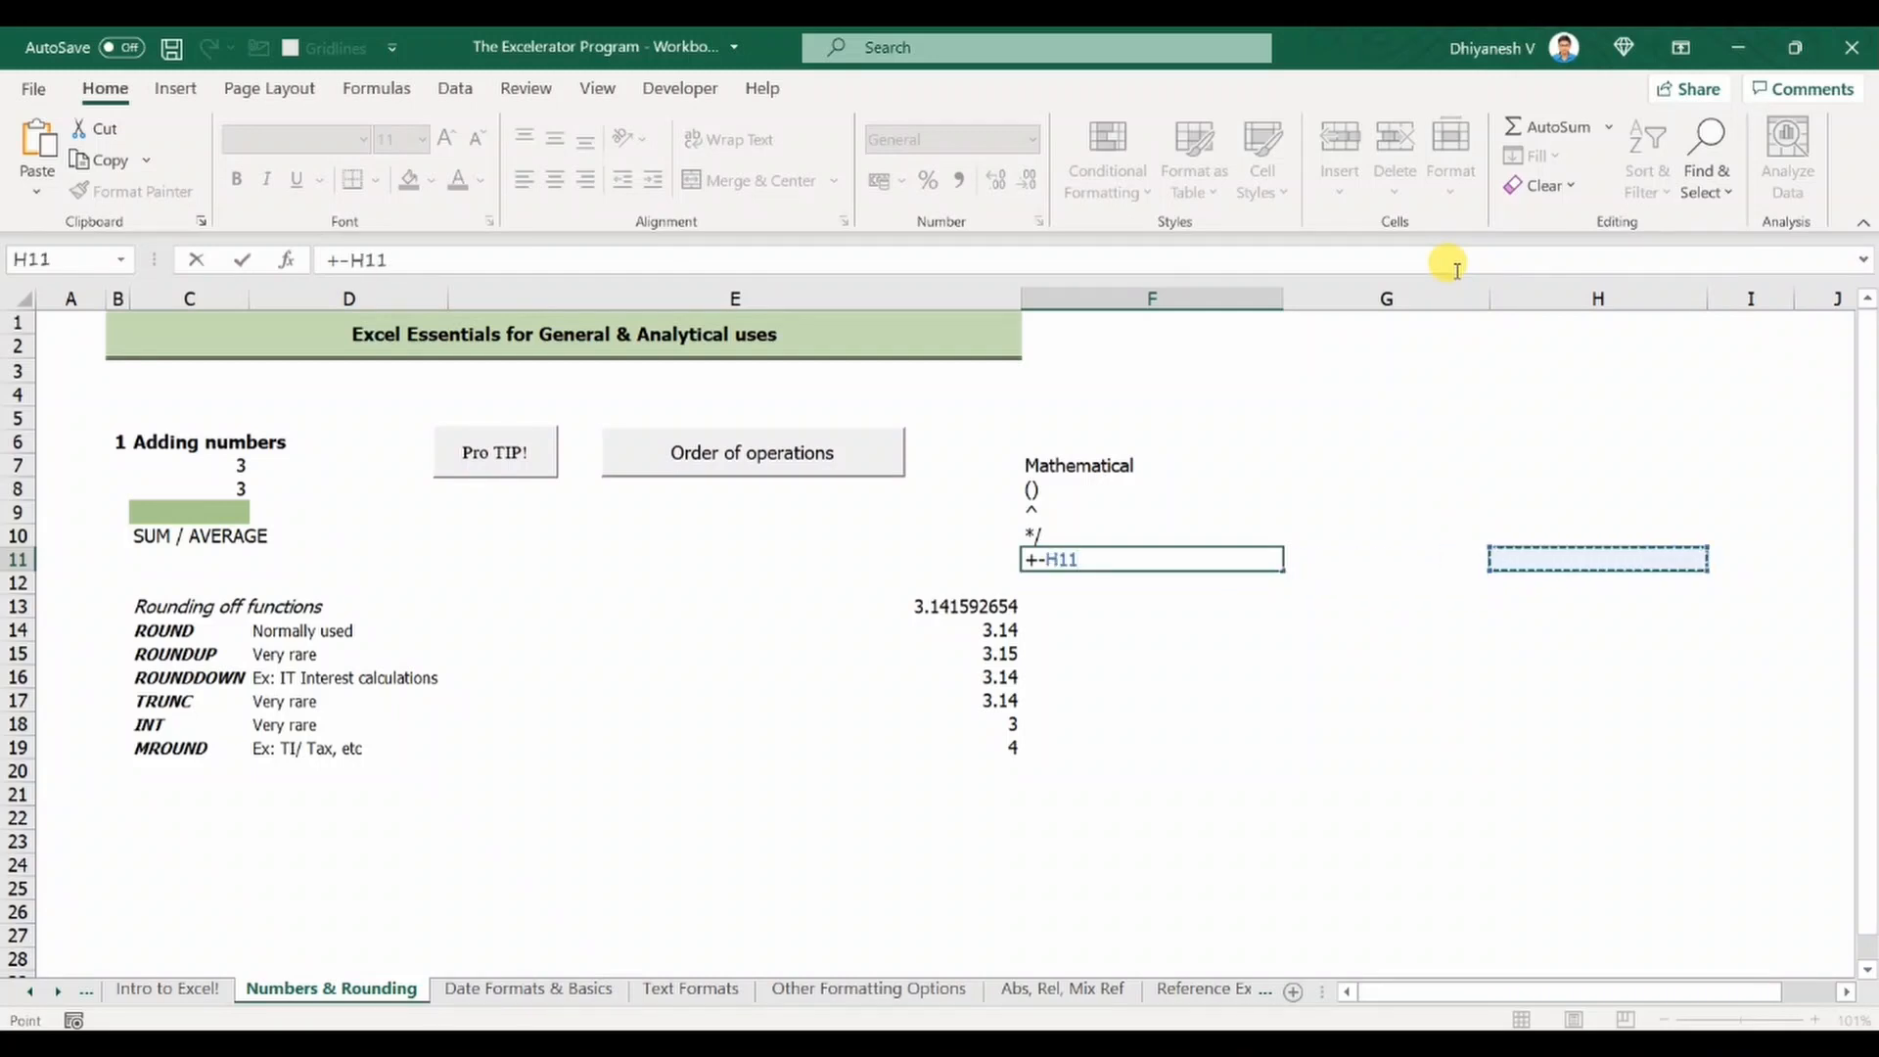
key(Left)
key(Escape)
key(Right)
key(Up)
key(Left)
key(Down)
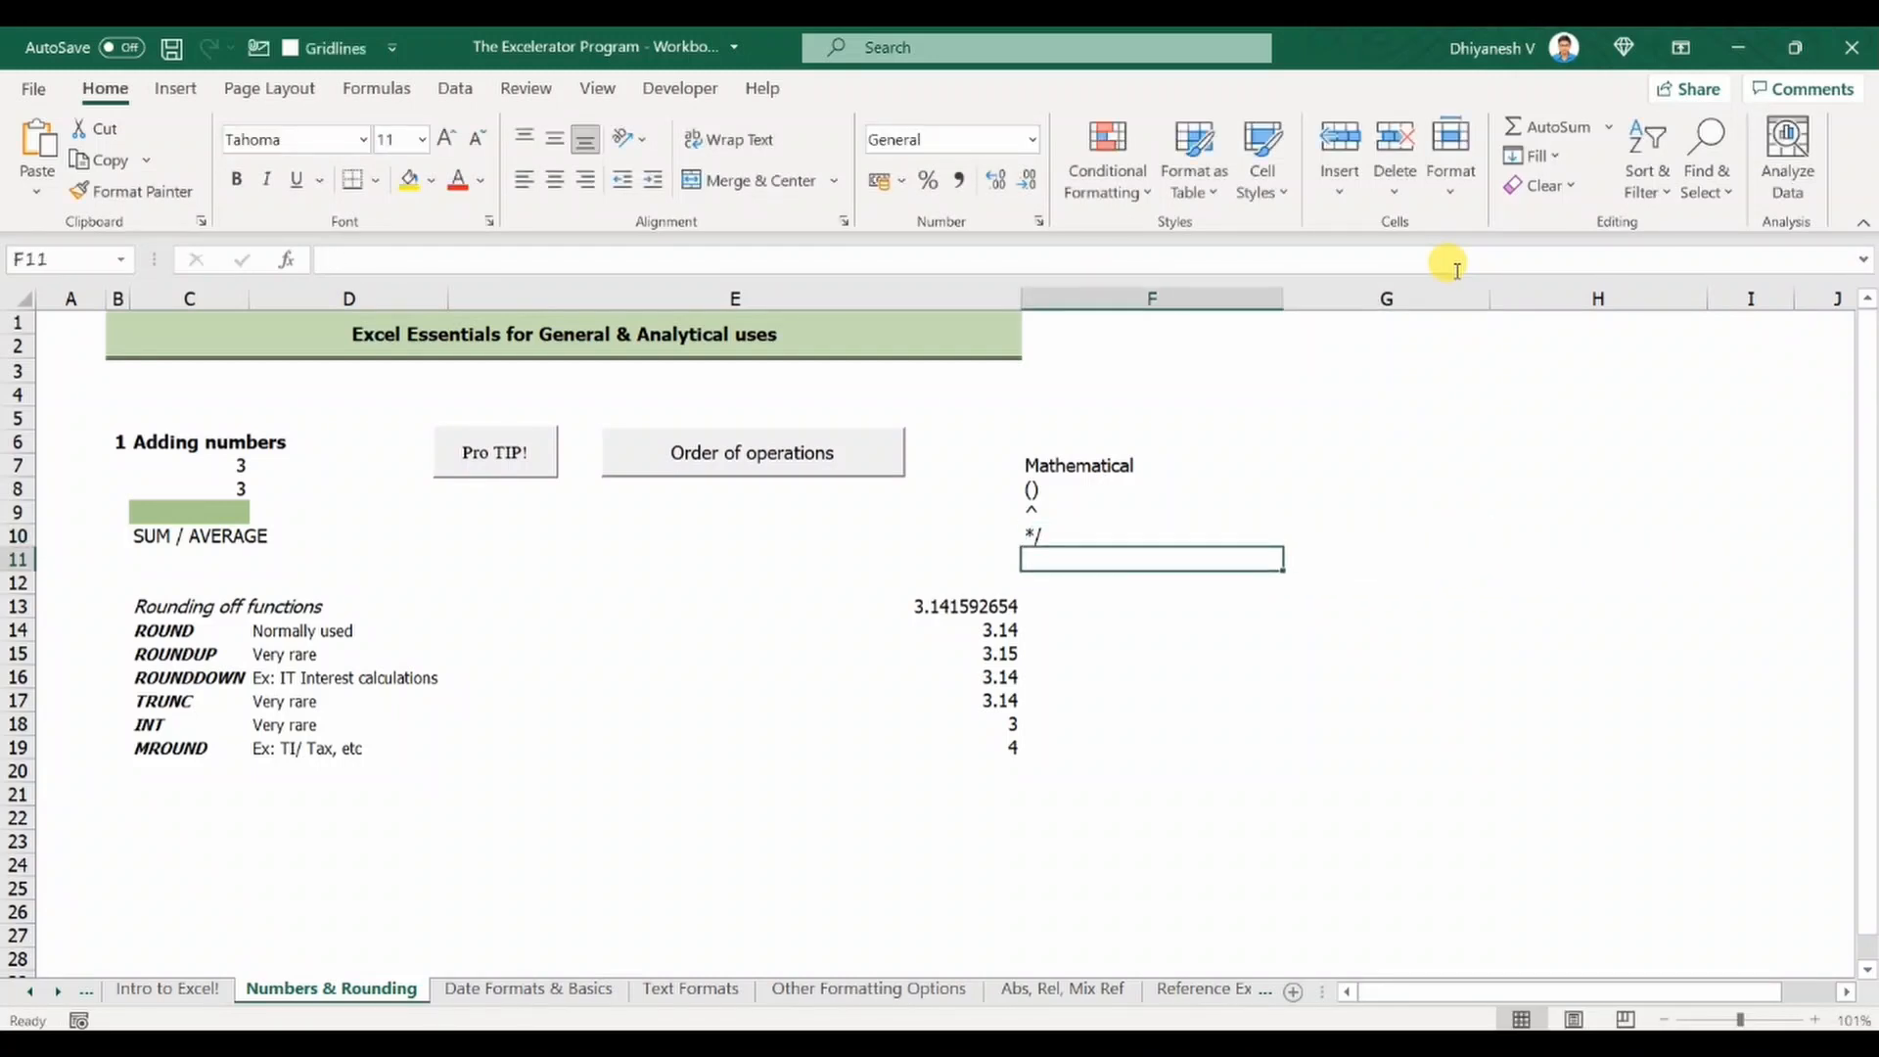
Step: Enter the addition and subtraction operators "+-" as text in F11, and a bold "PEMDAS" label in G10
text('+-)
key(ctrl+Return)
key(Right)
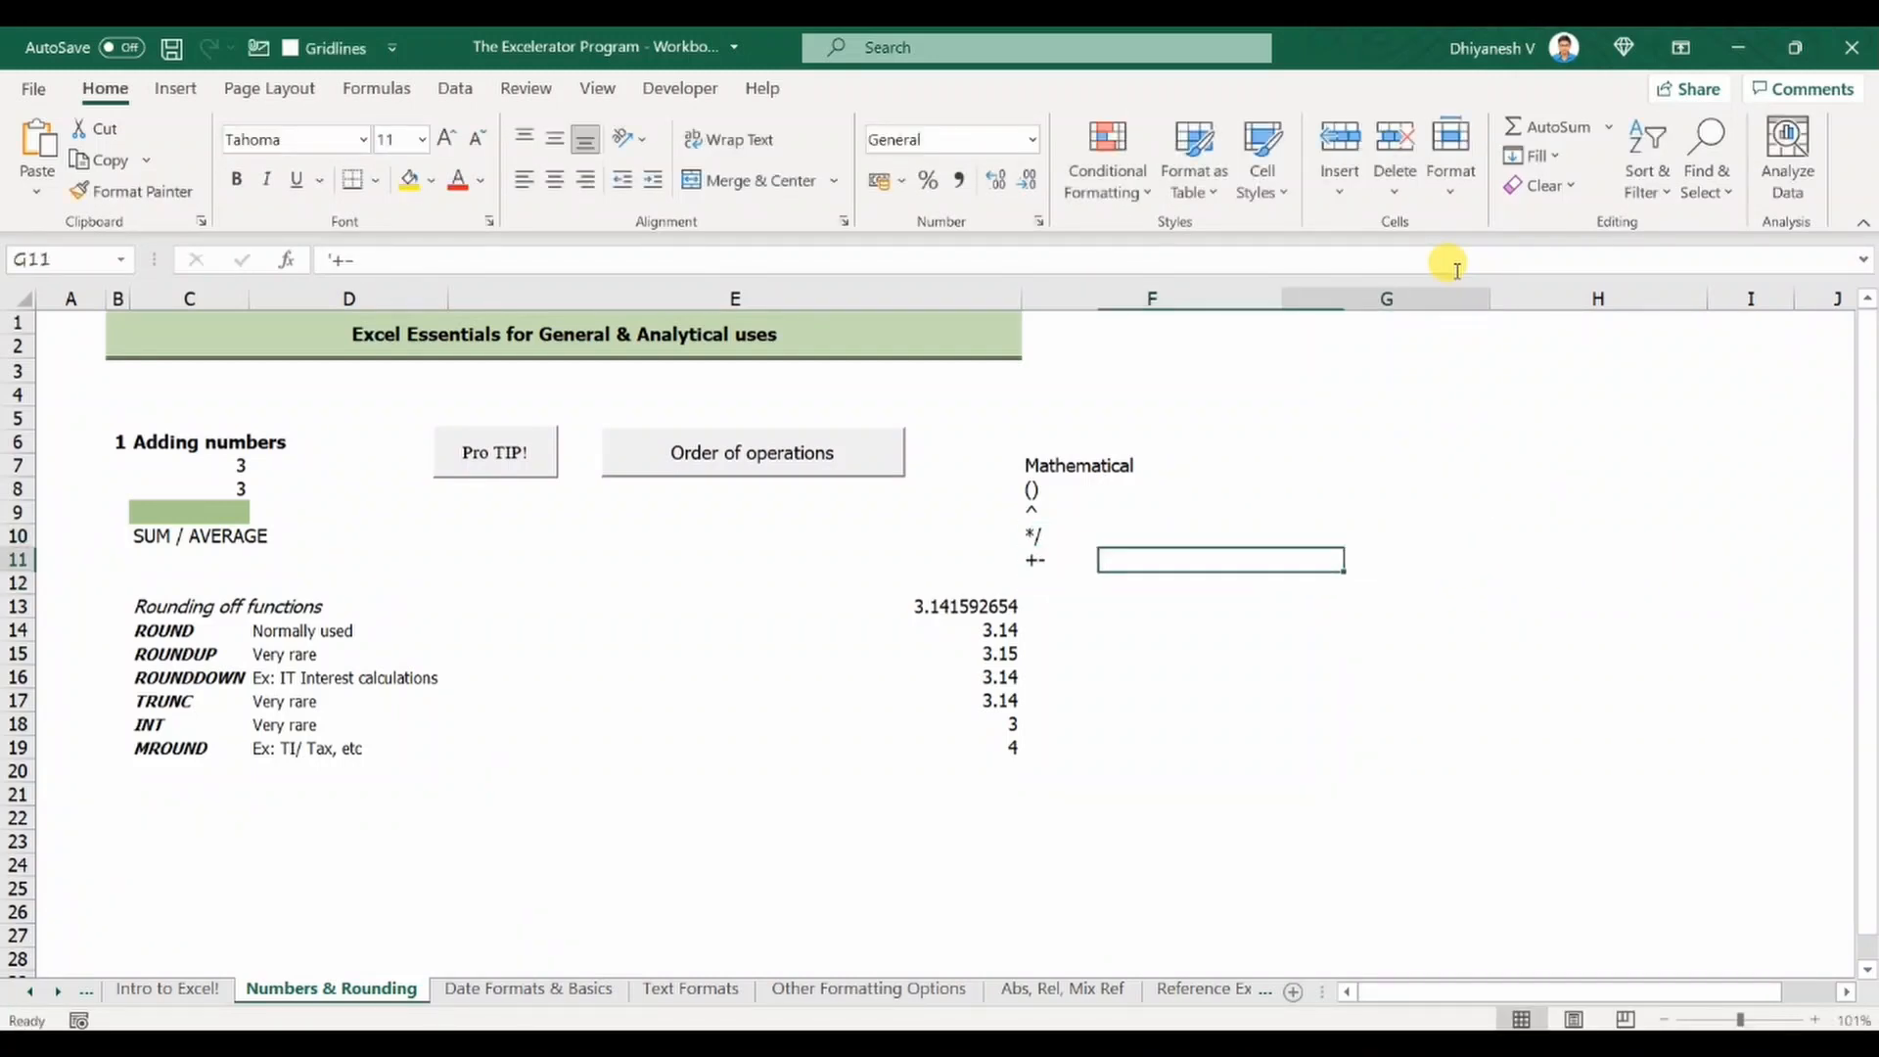
key(Up)
text(PEM)
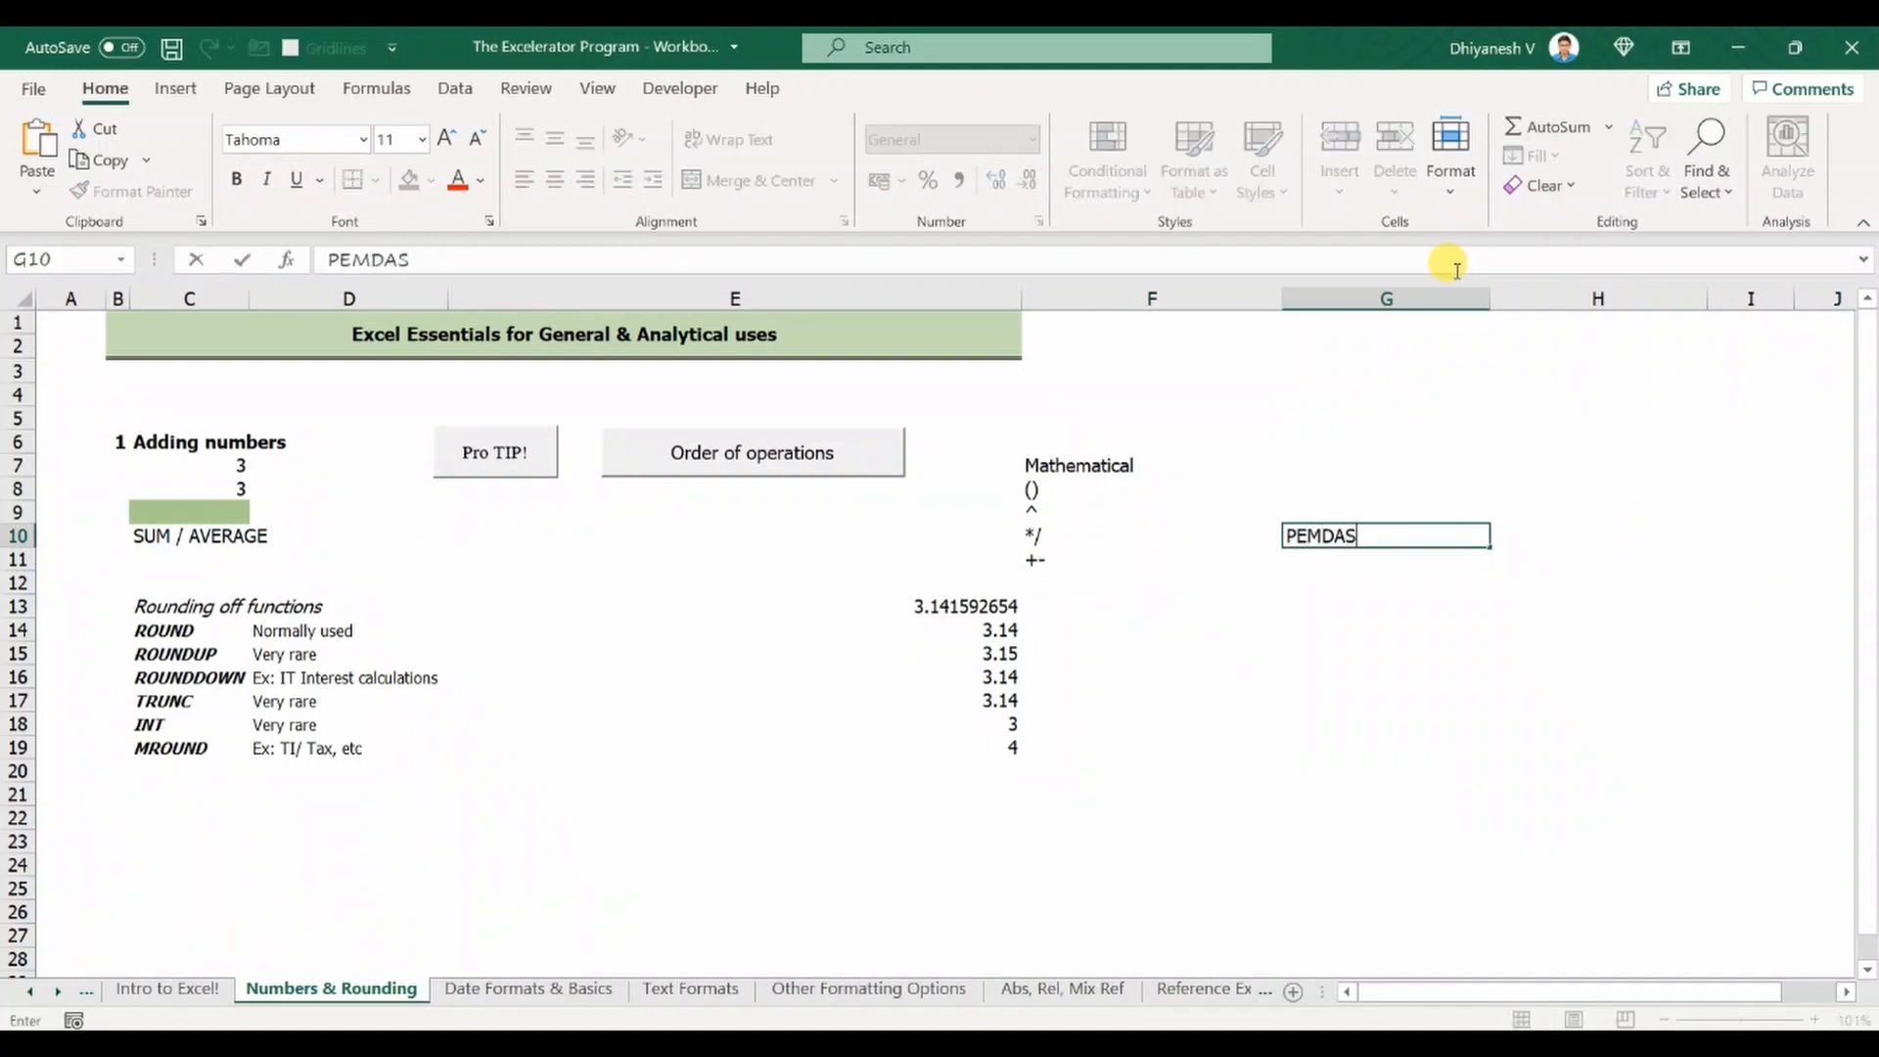
key(Return)
key(Up)
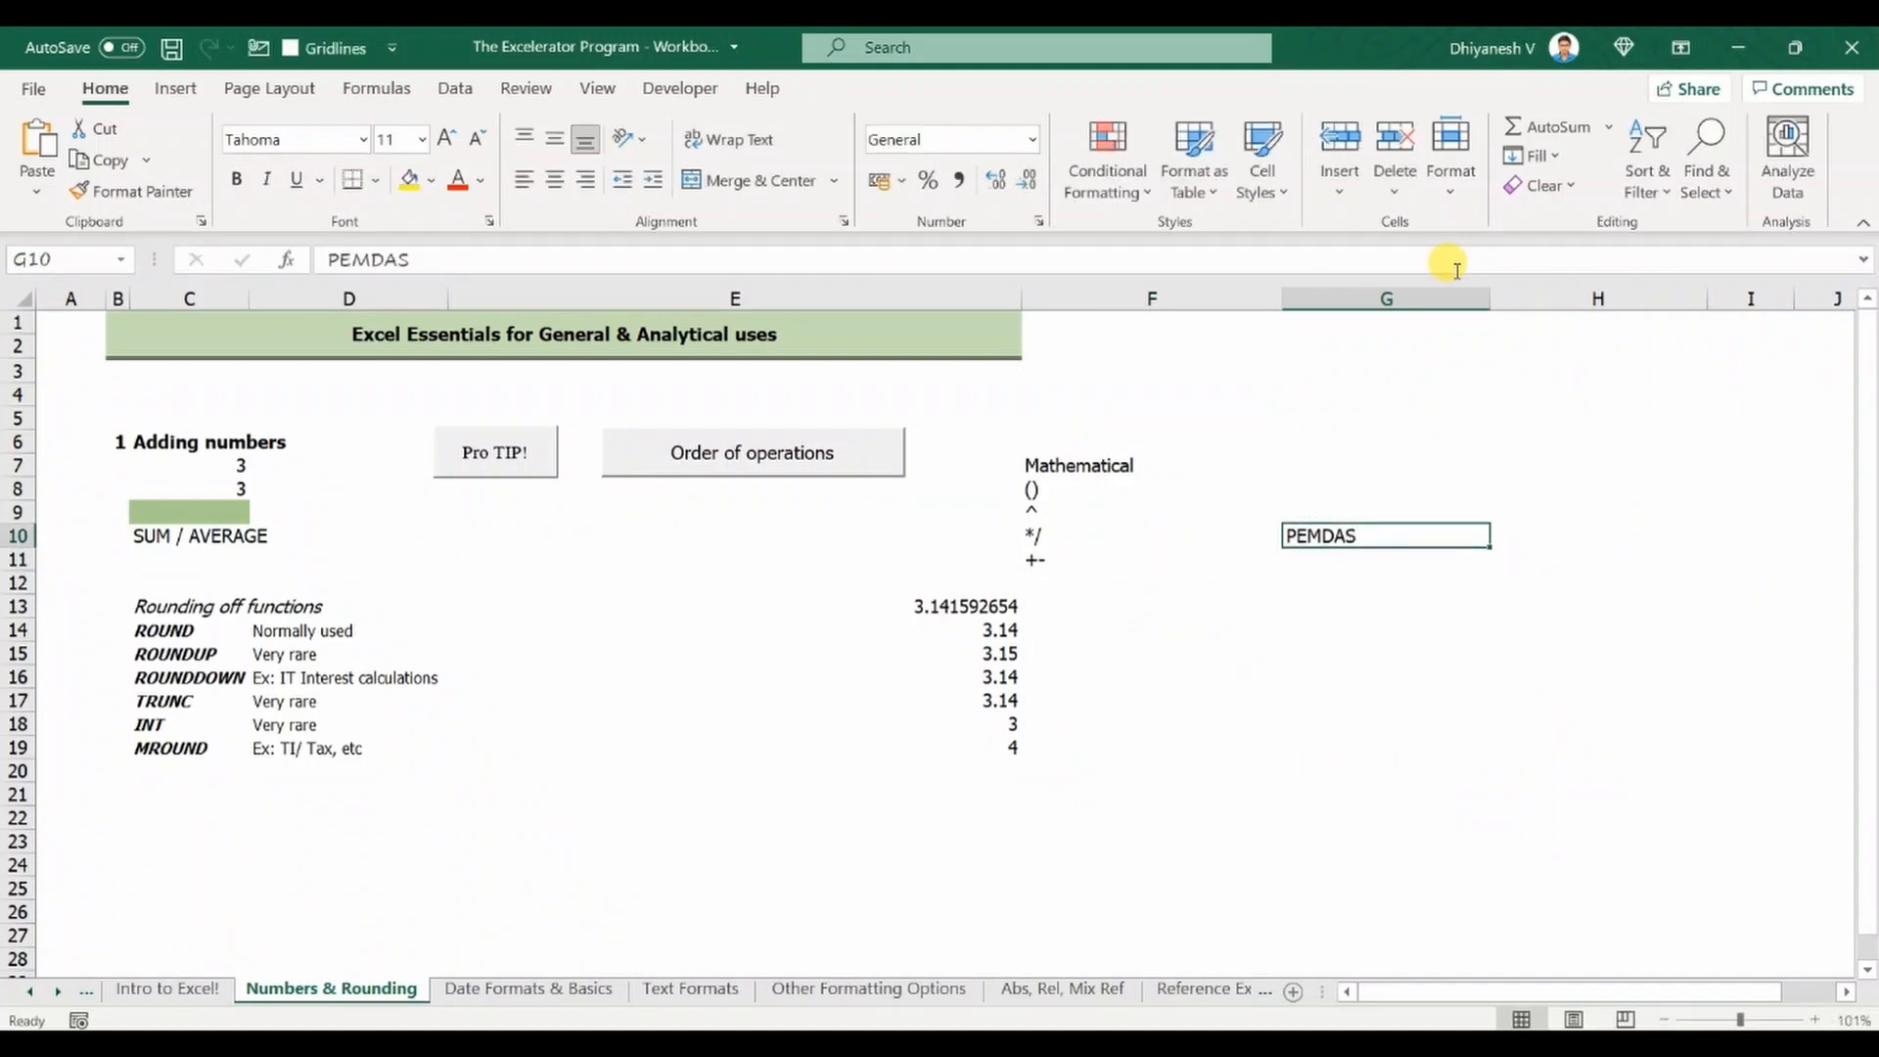
key(ctrl+b)
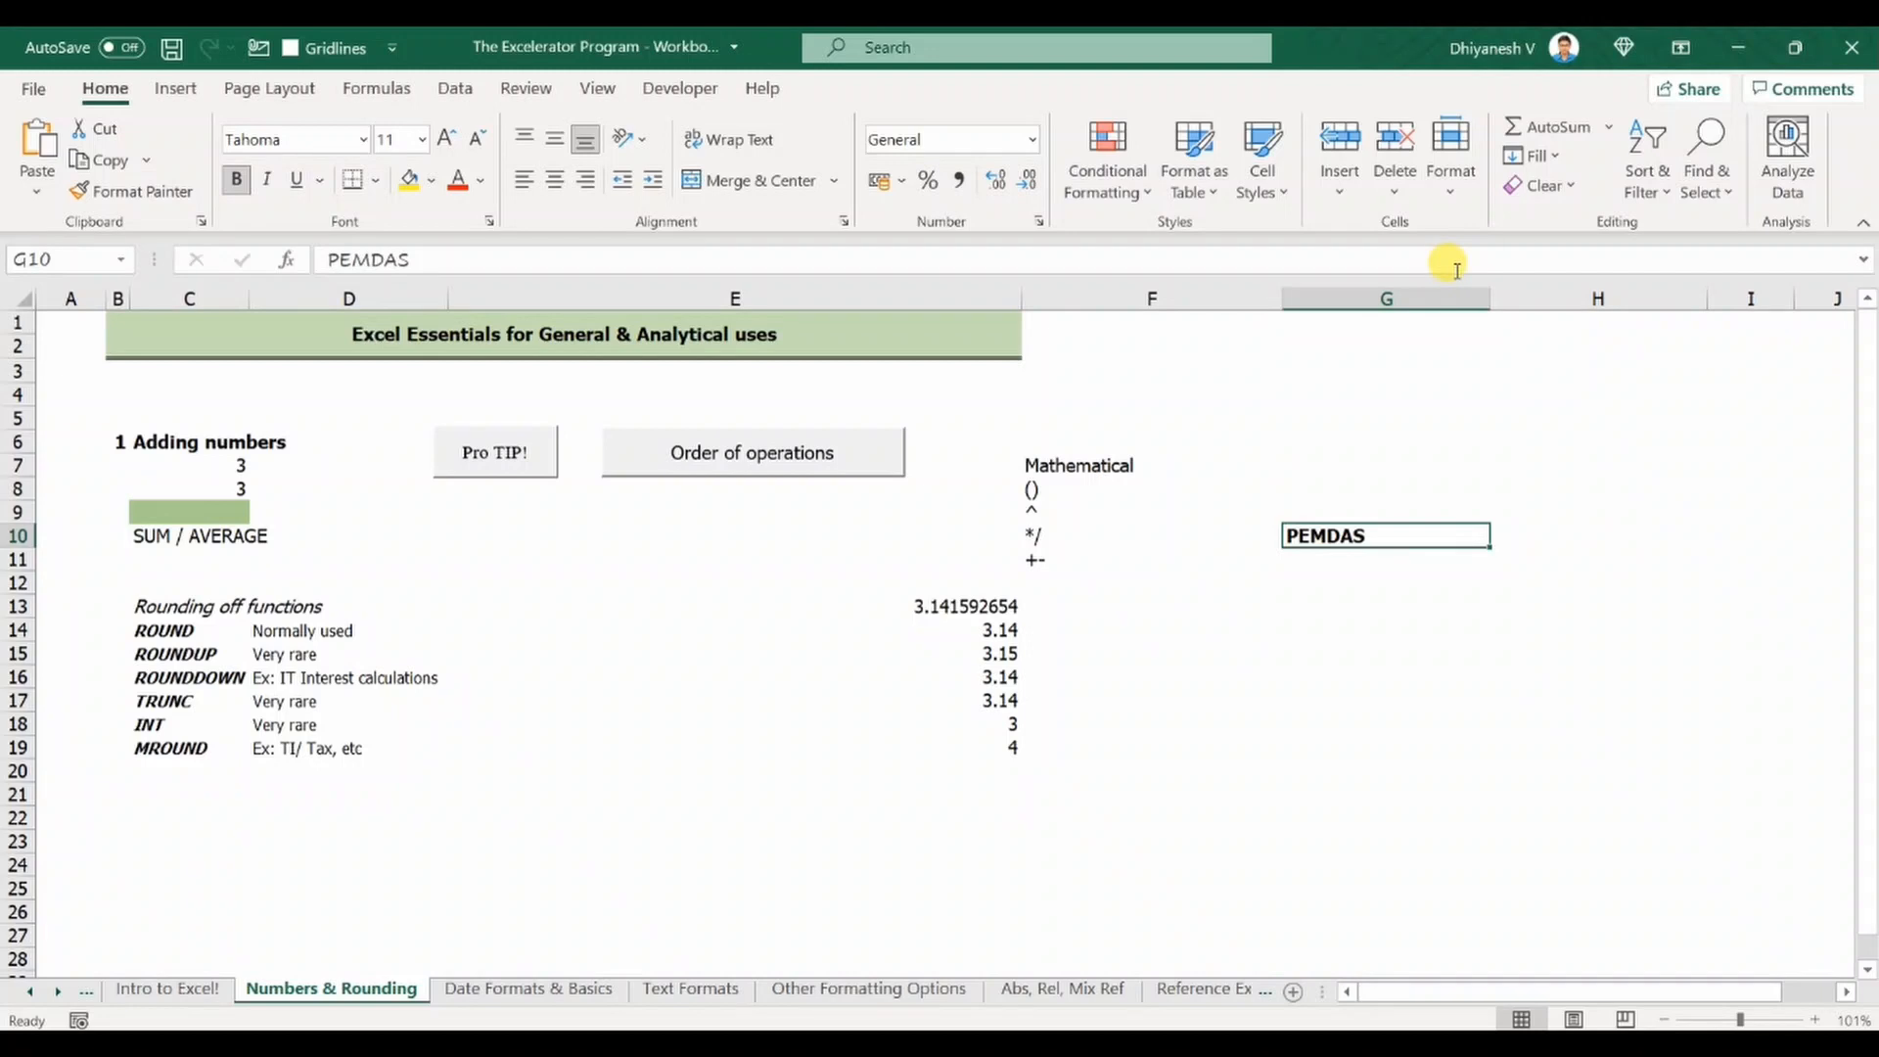
Step: Review the mathematical operators listed in F7:F11 in their order of precedence
key(Left)
key(Up)
key(Up)
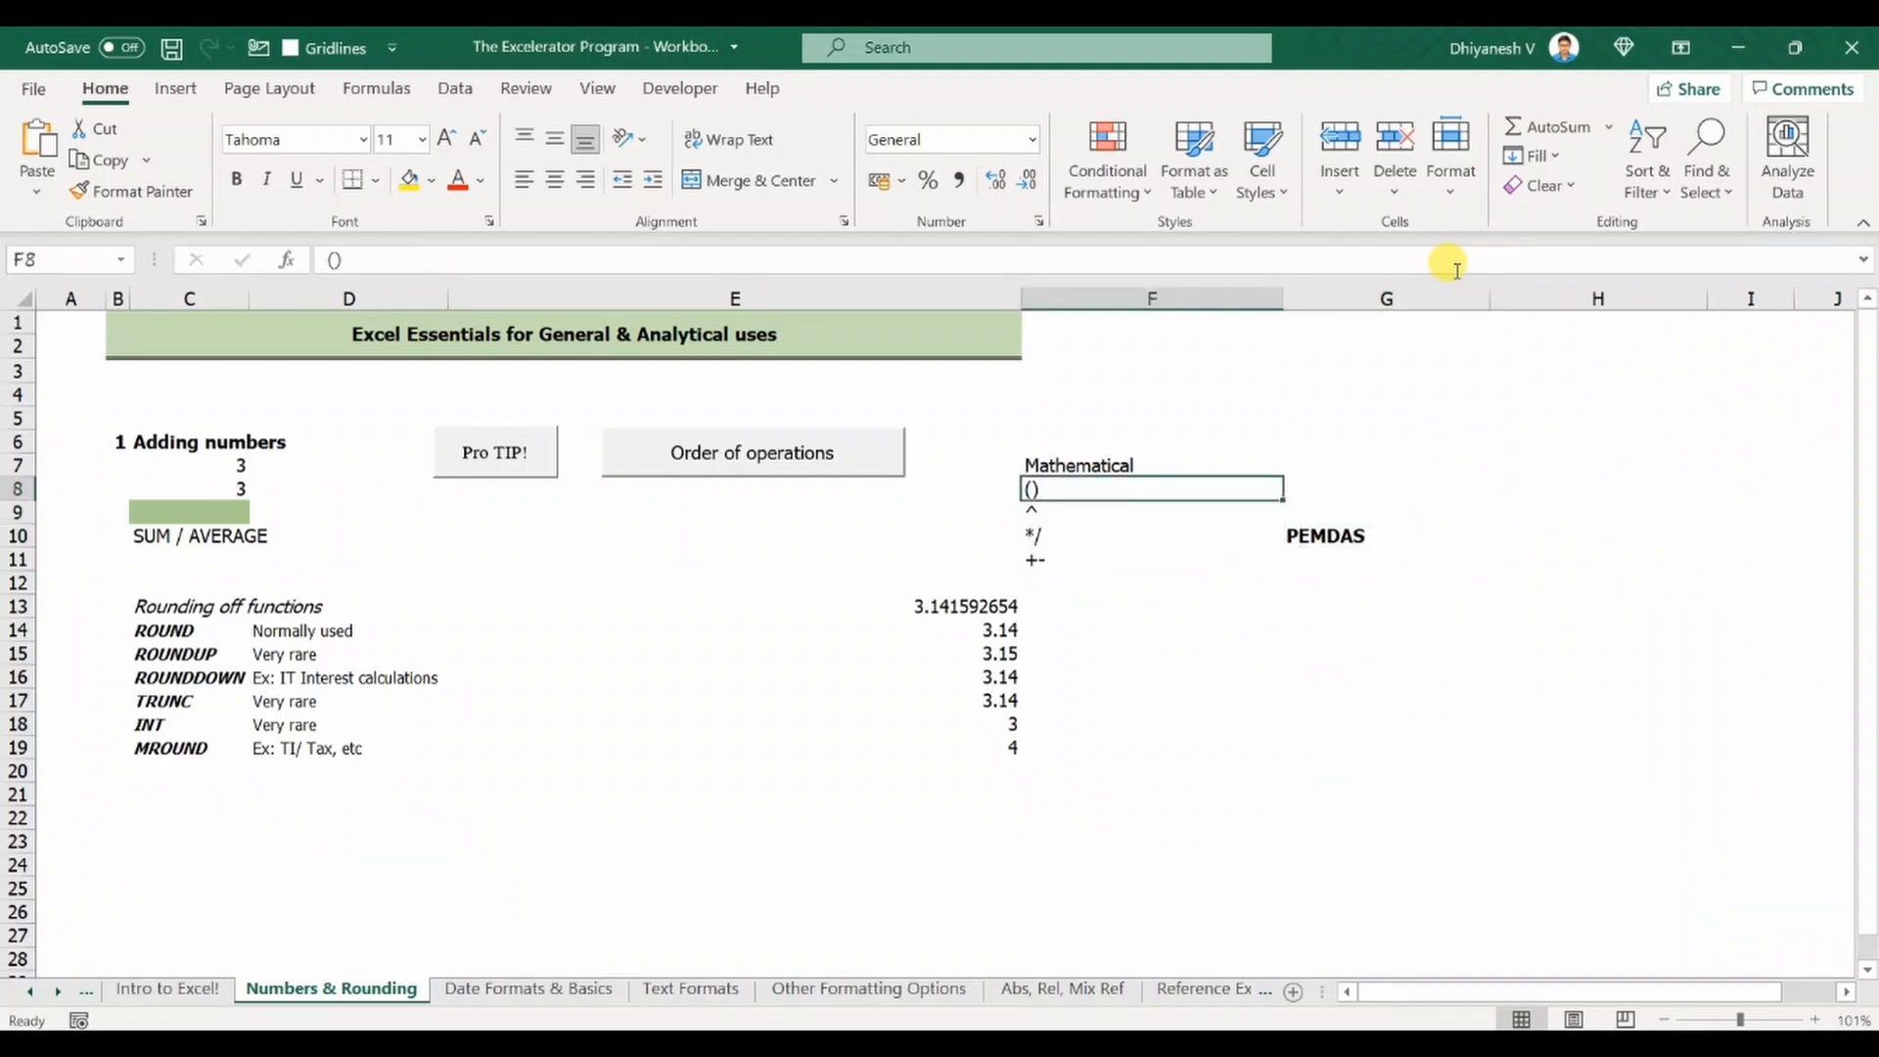
key(Up)
key(Down)
key(Down)
key(Down)
key(Down)
key(Down)
key(Right)
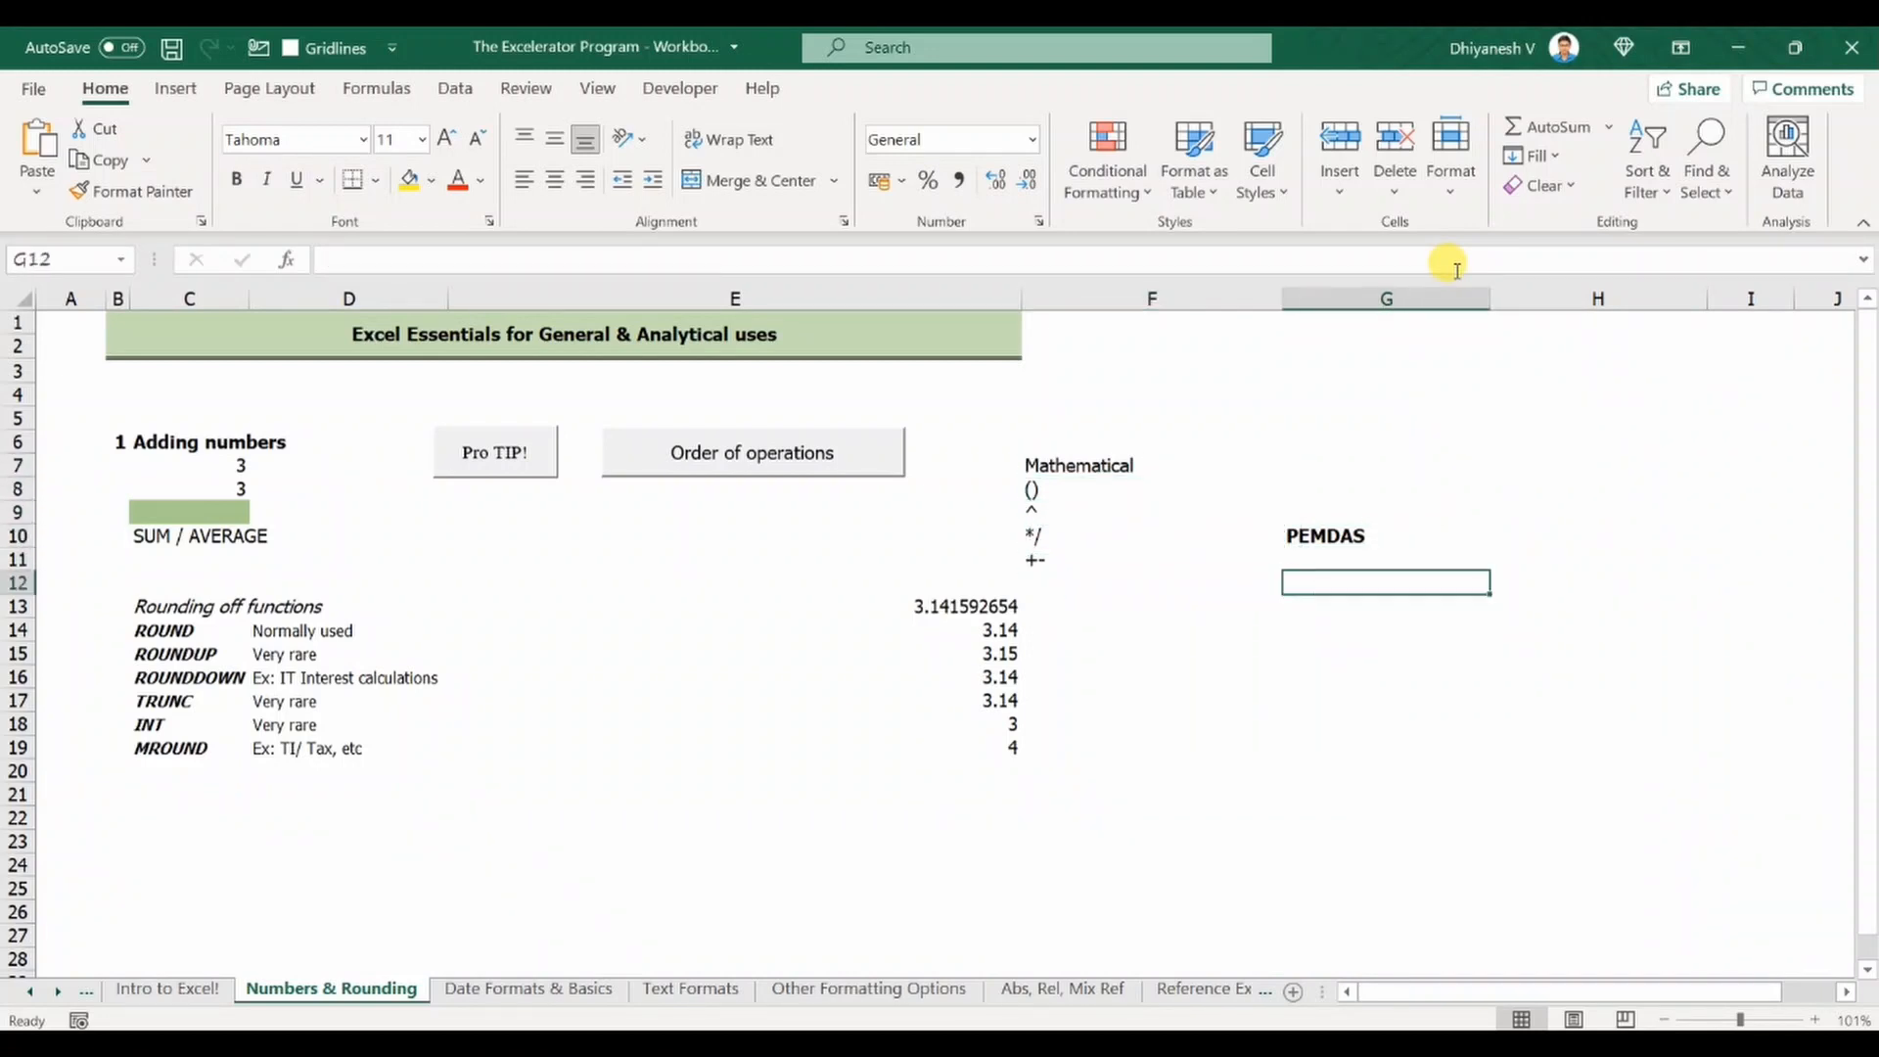
Step: Enter "Concatenation" in F13 and "Logical operators" in F14 beneath the mathematical operators
key(Left)
key(Down)
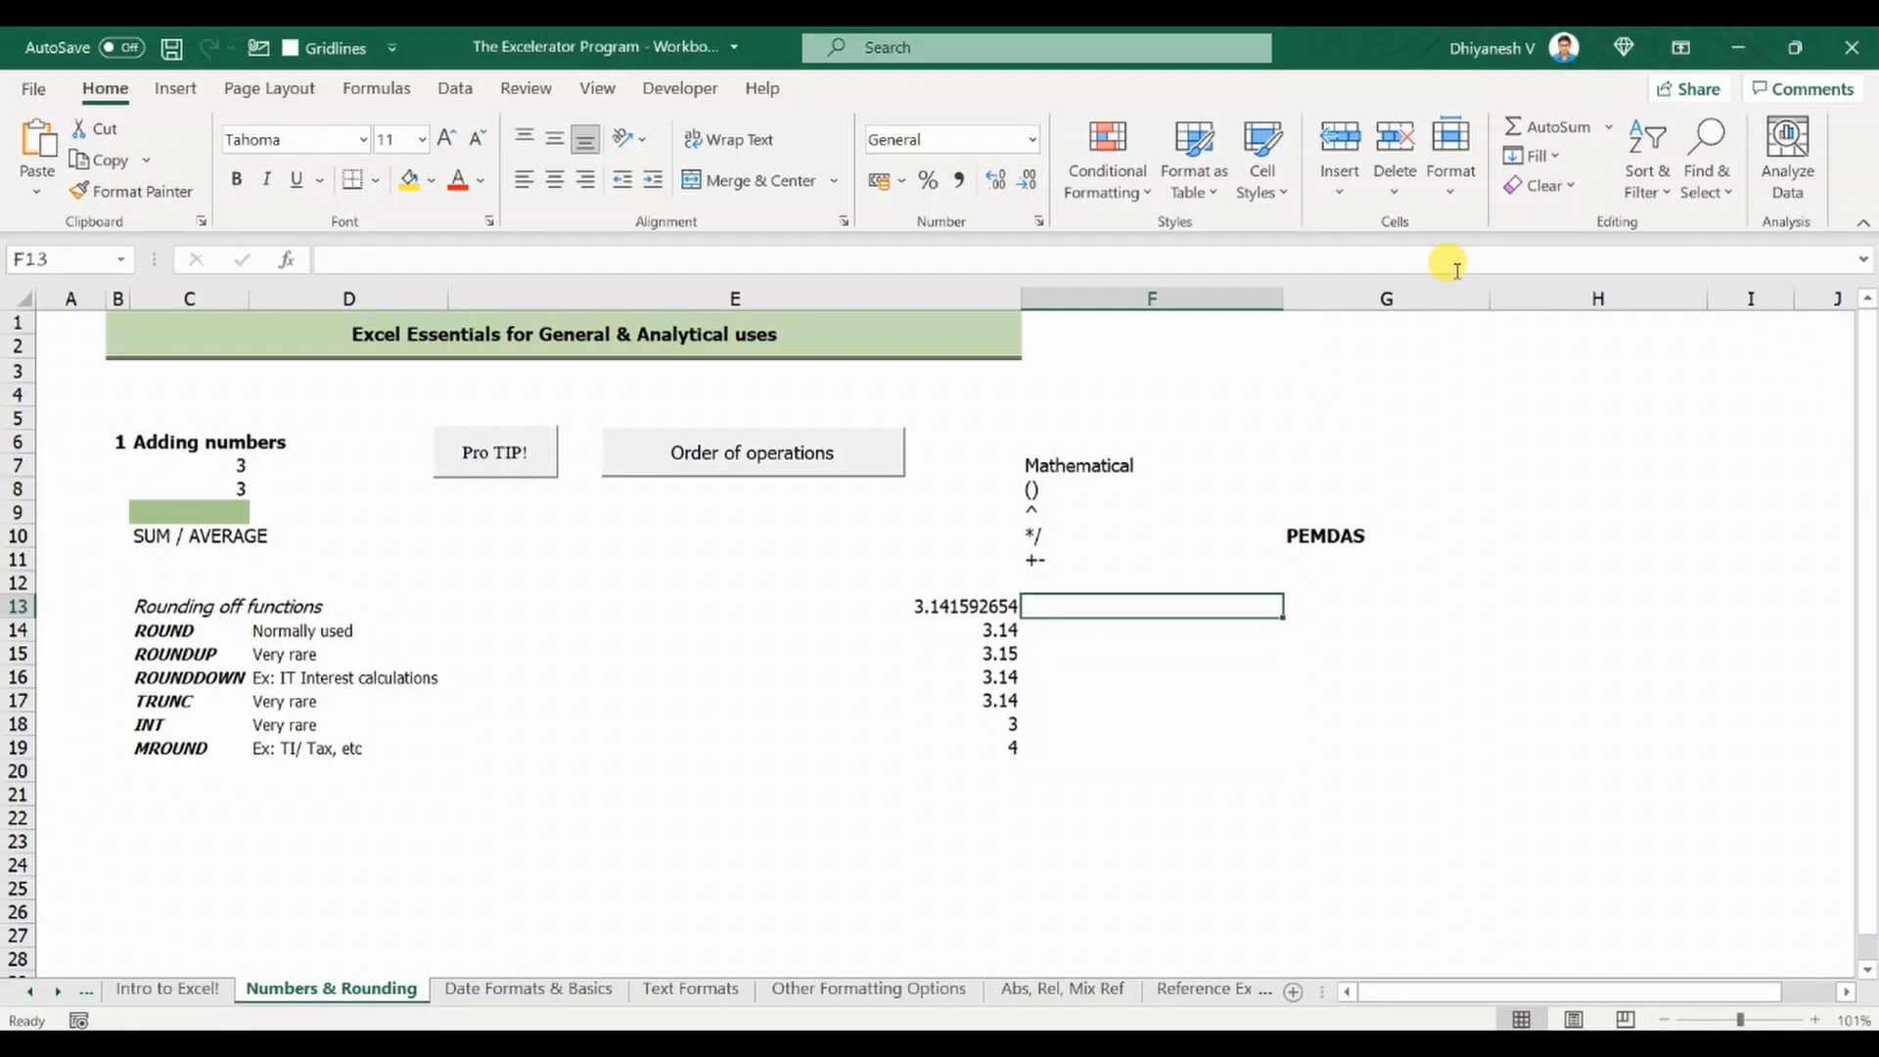
text(Co)
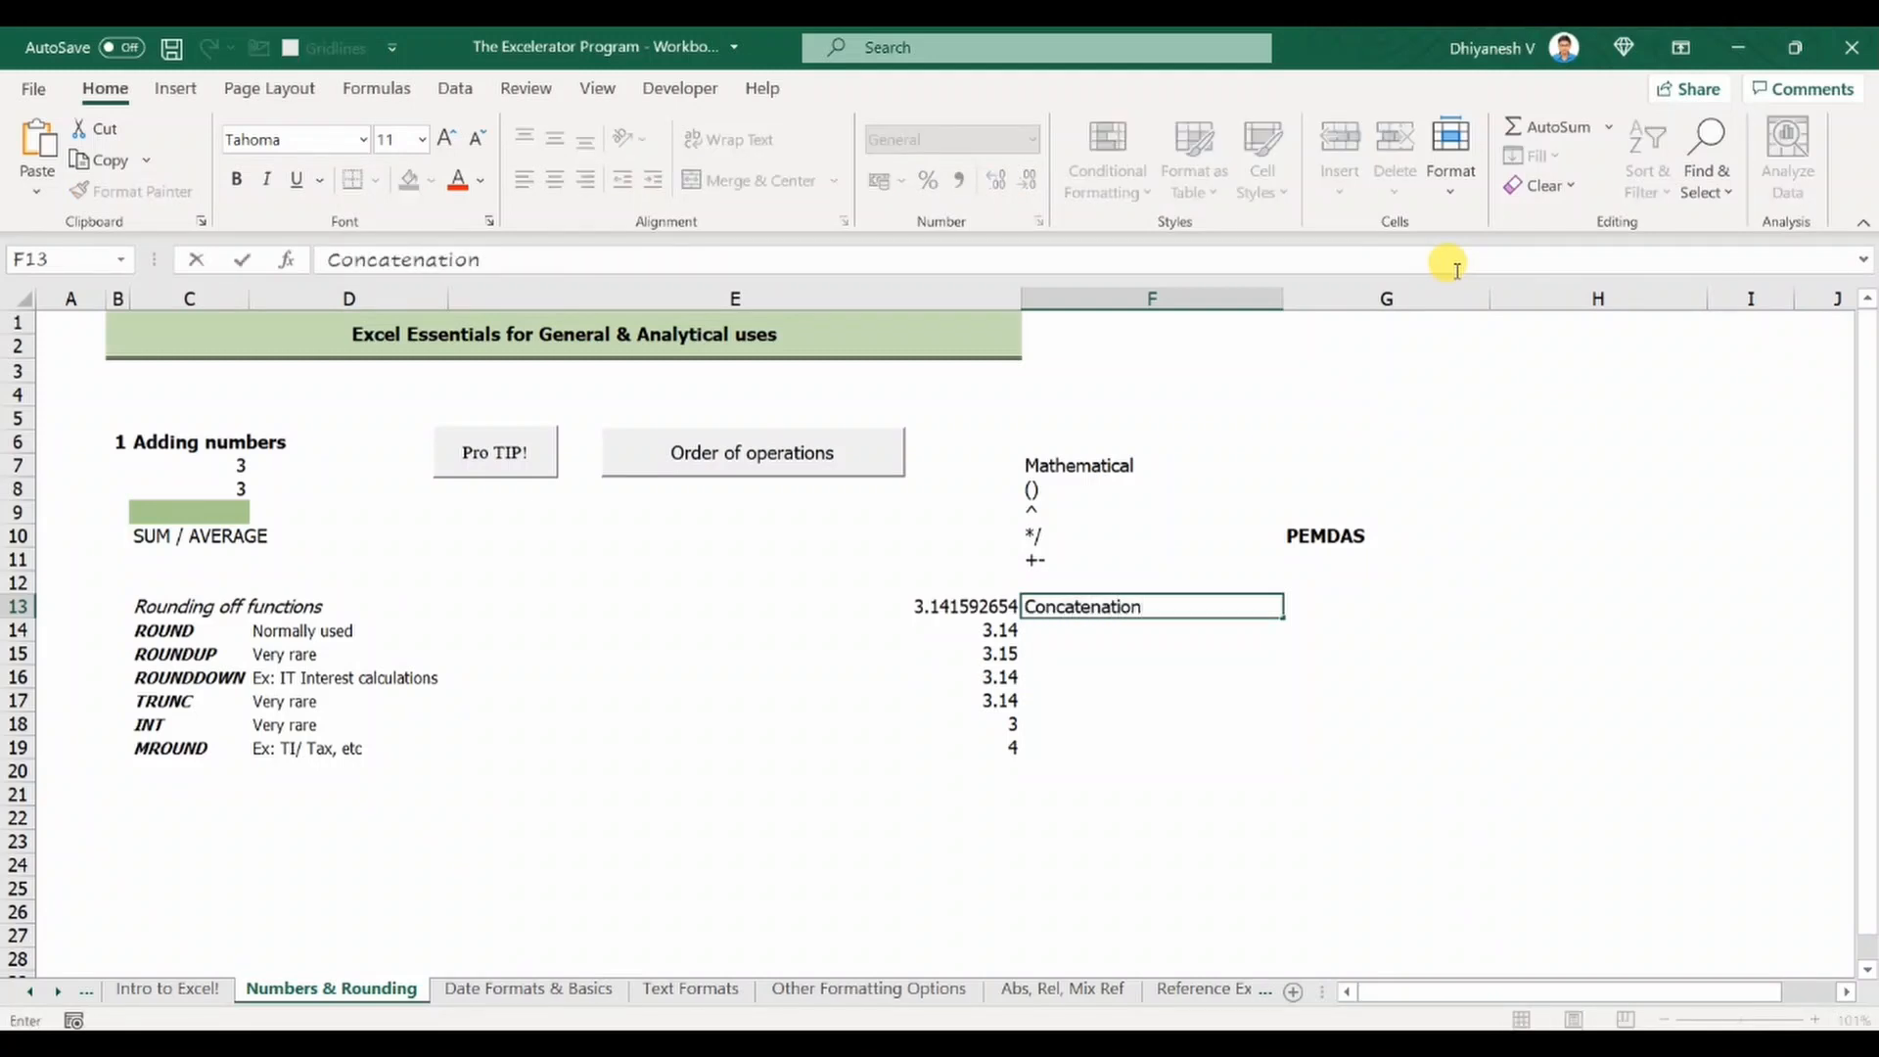
text(ncatenation)
key(Return)
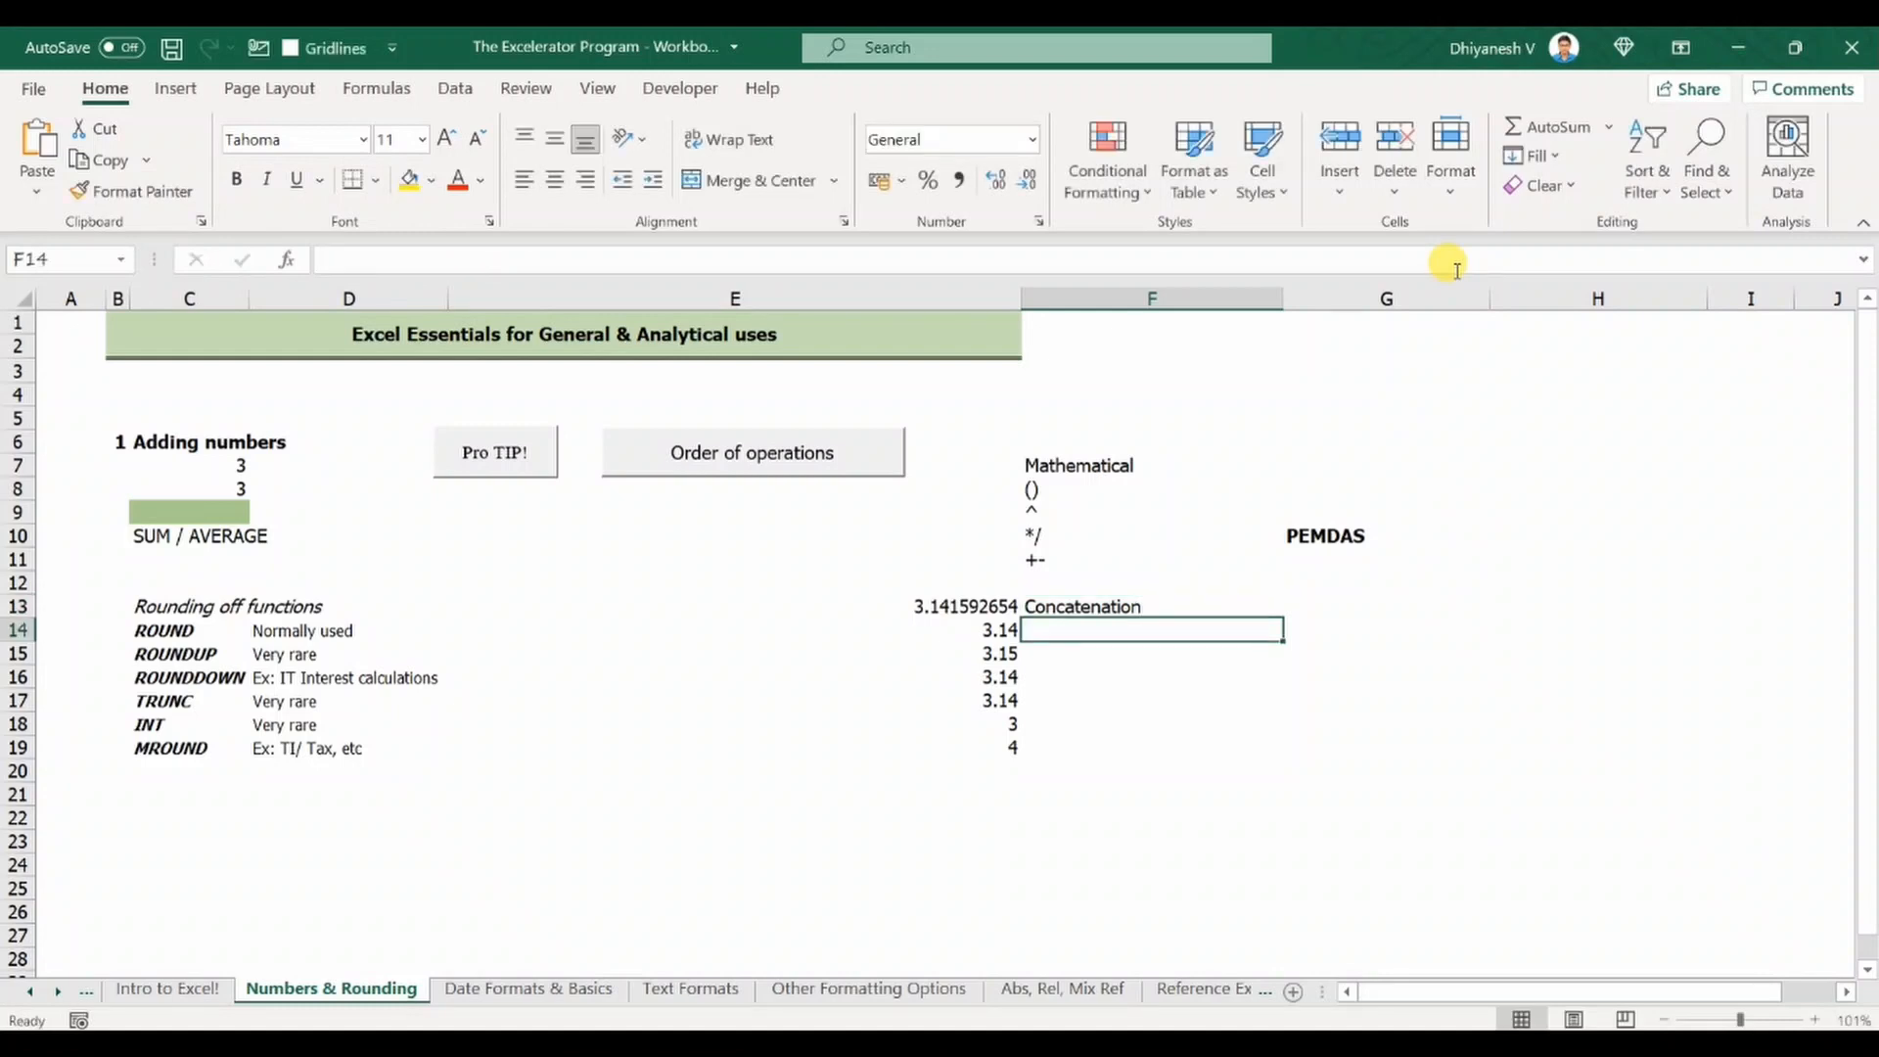
text(Logical operators)
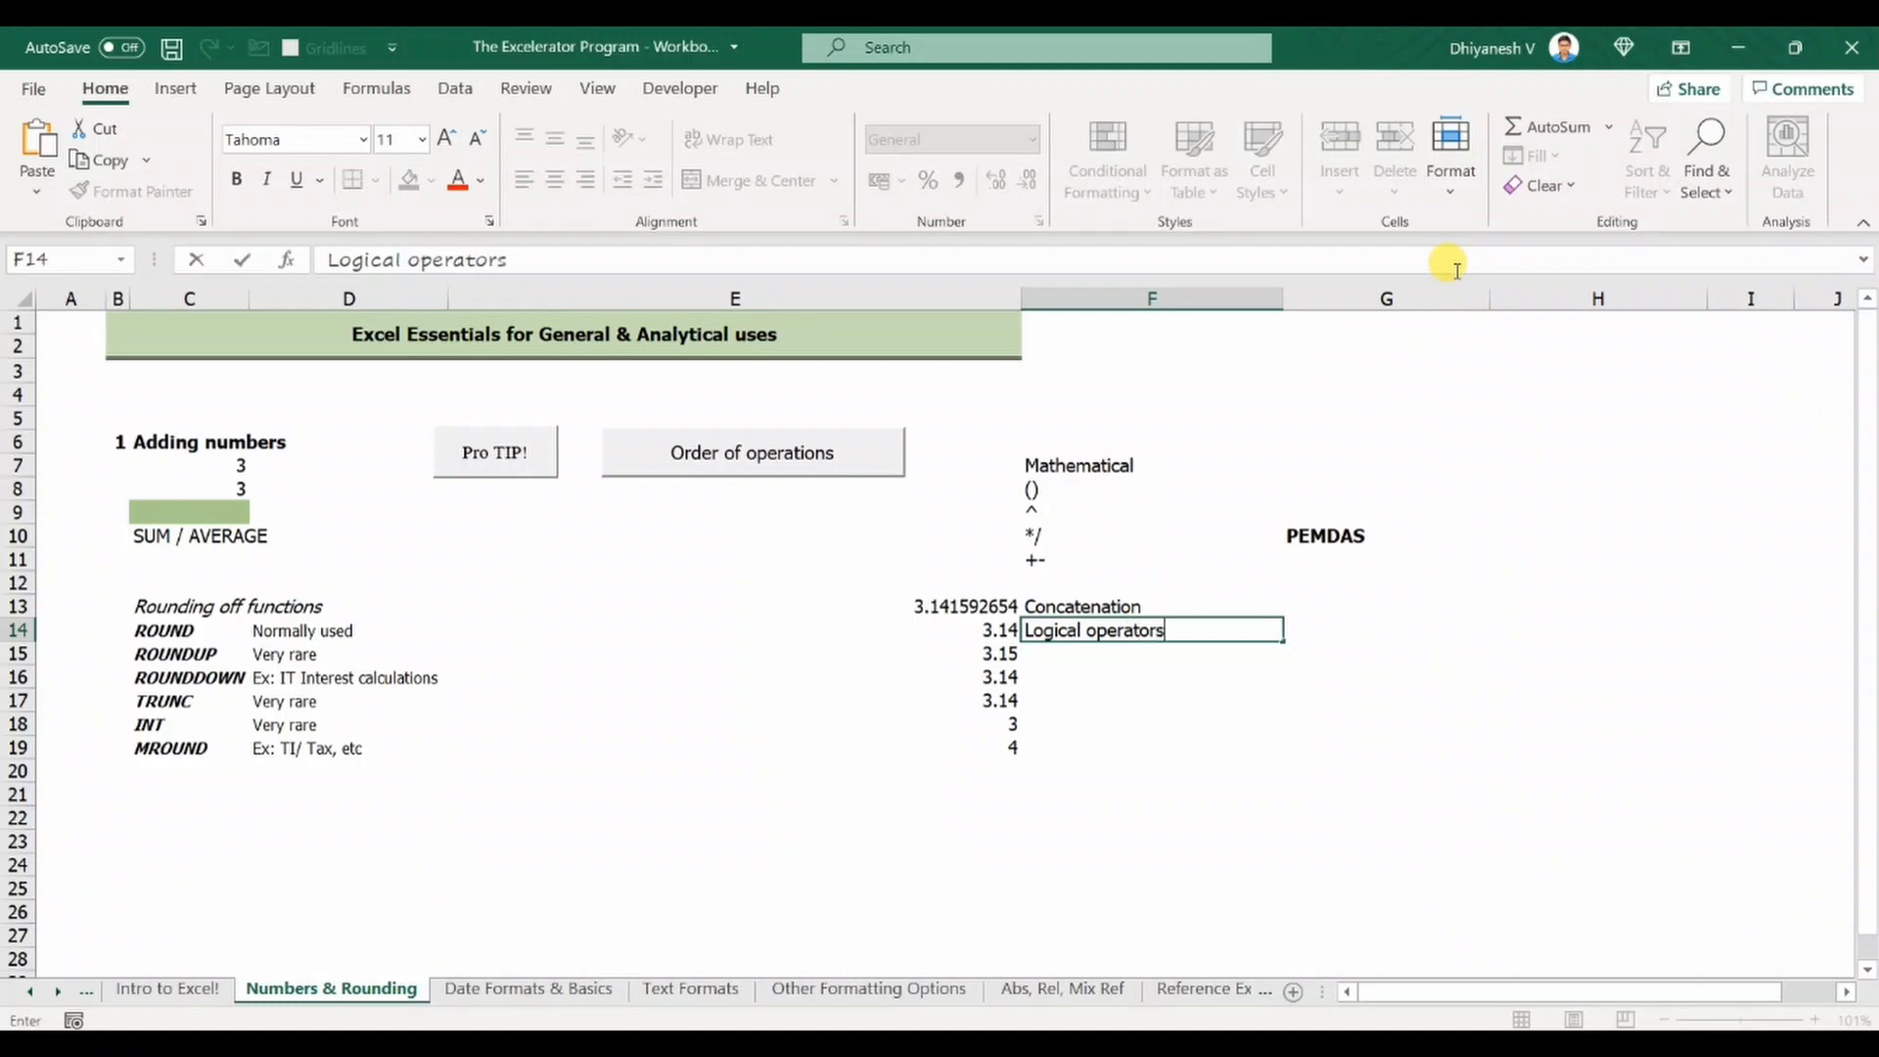
key(ctrl+Return)
Step: Clear the contents of the operator notes in F7:G14
key(shift+Up)
key(shift+Up)
key(shift+Up)
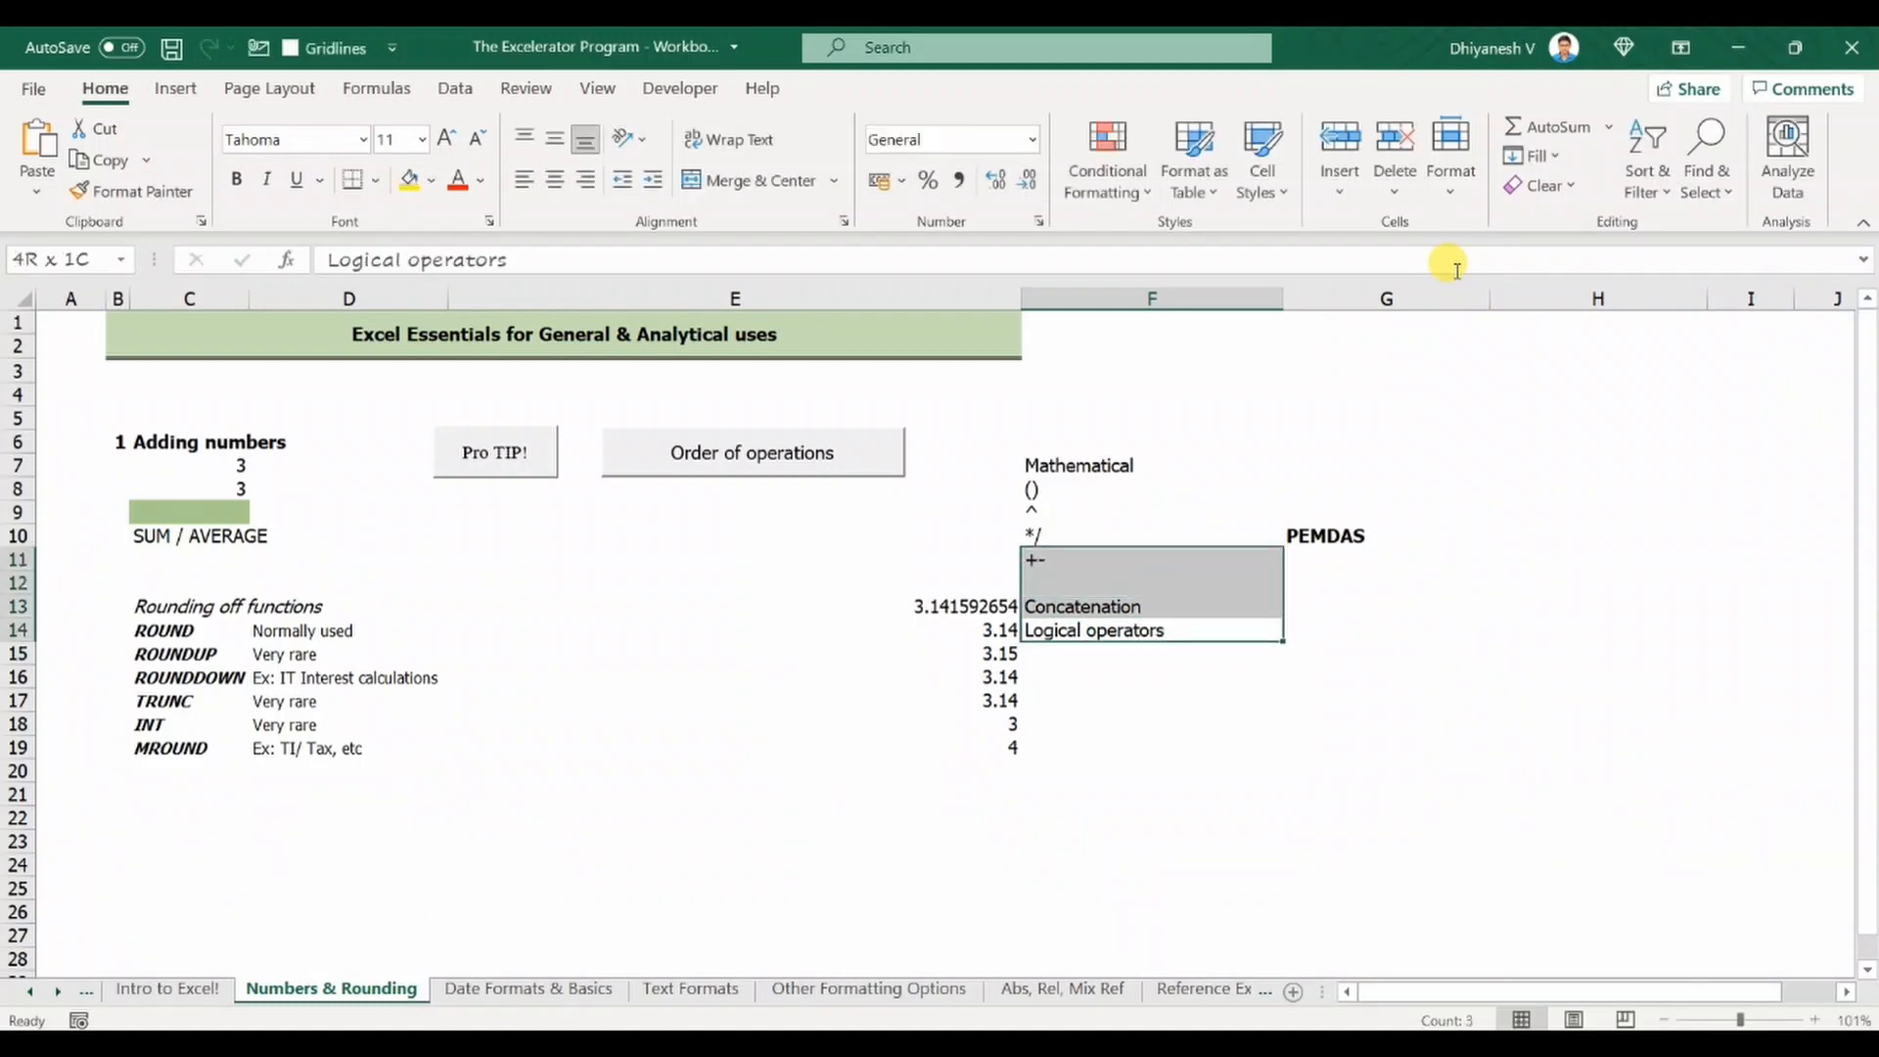
key(shift+Up)
key(shift+Up)
key(shift+Up)
key(shift+Up)
key(shift+Right)
key(Delete)
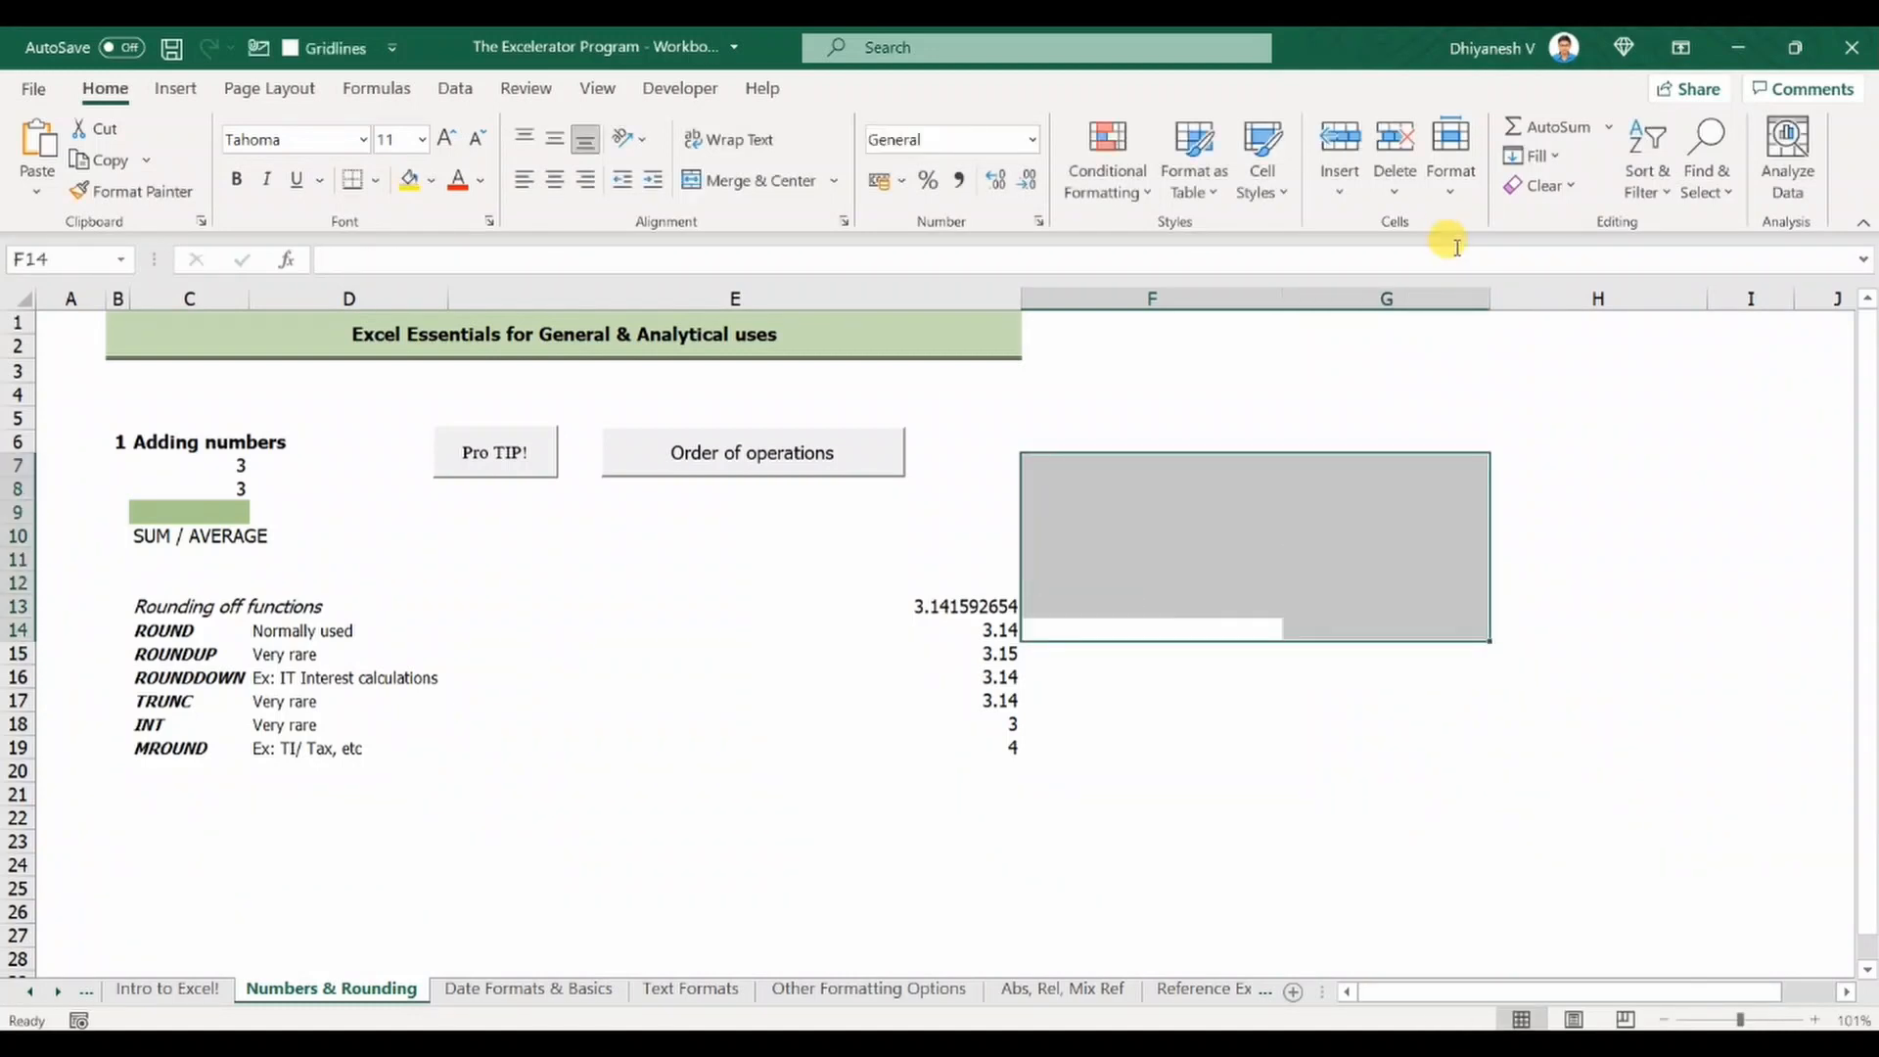
Step: Open the sheet's Order of operations reference message, read the precedence list, and close it
key(Left)
key(Left)
key(Left)
key(Up)
key(Up)
key(Up)
key(Up)
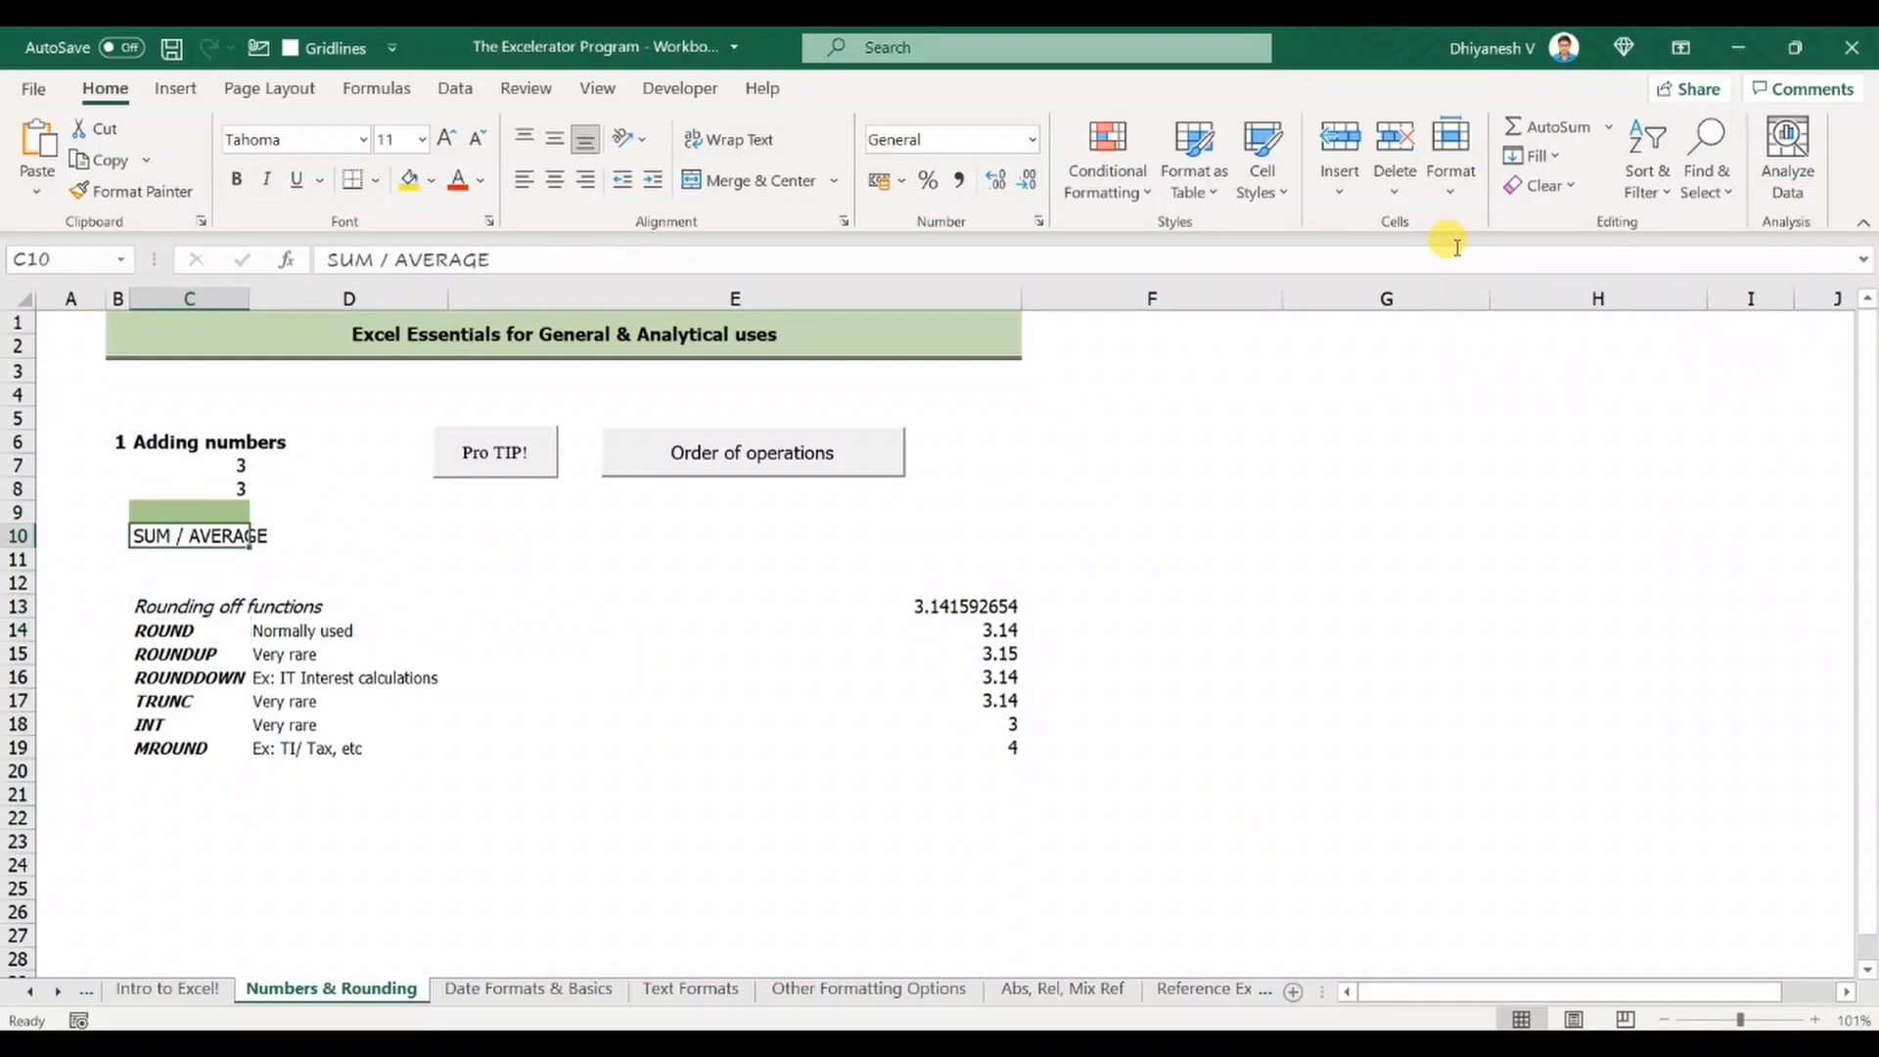
click(720, 464)
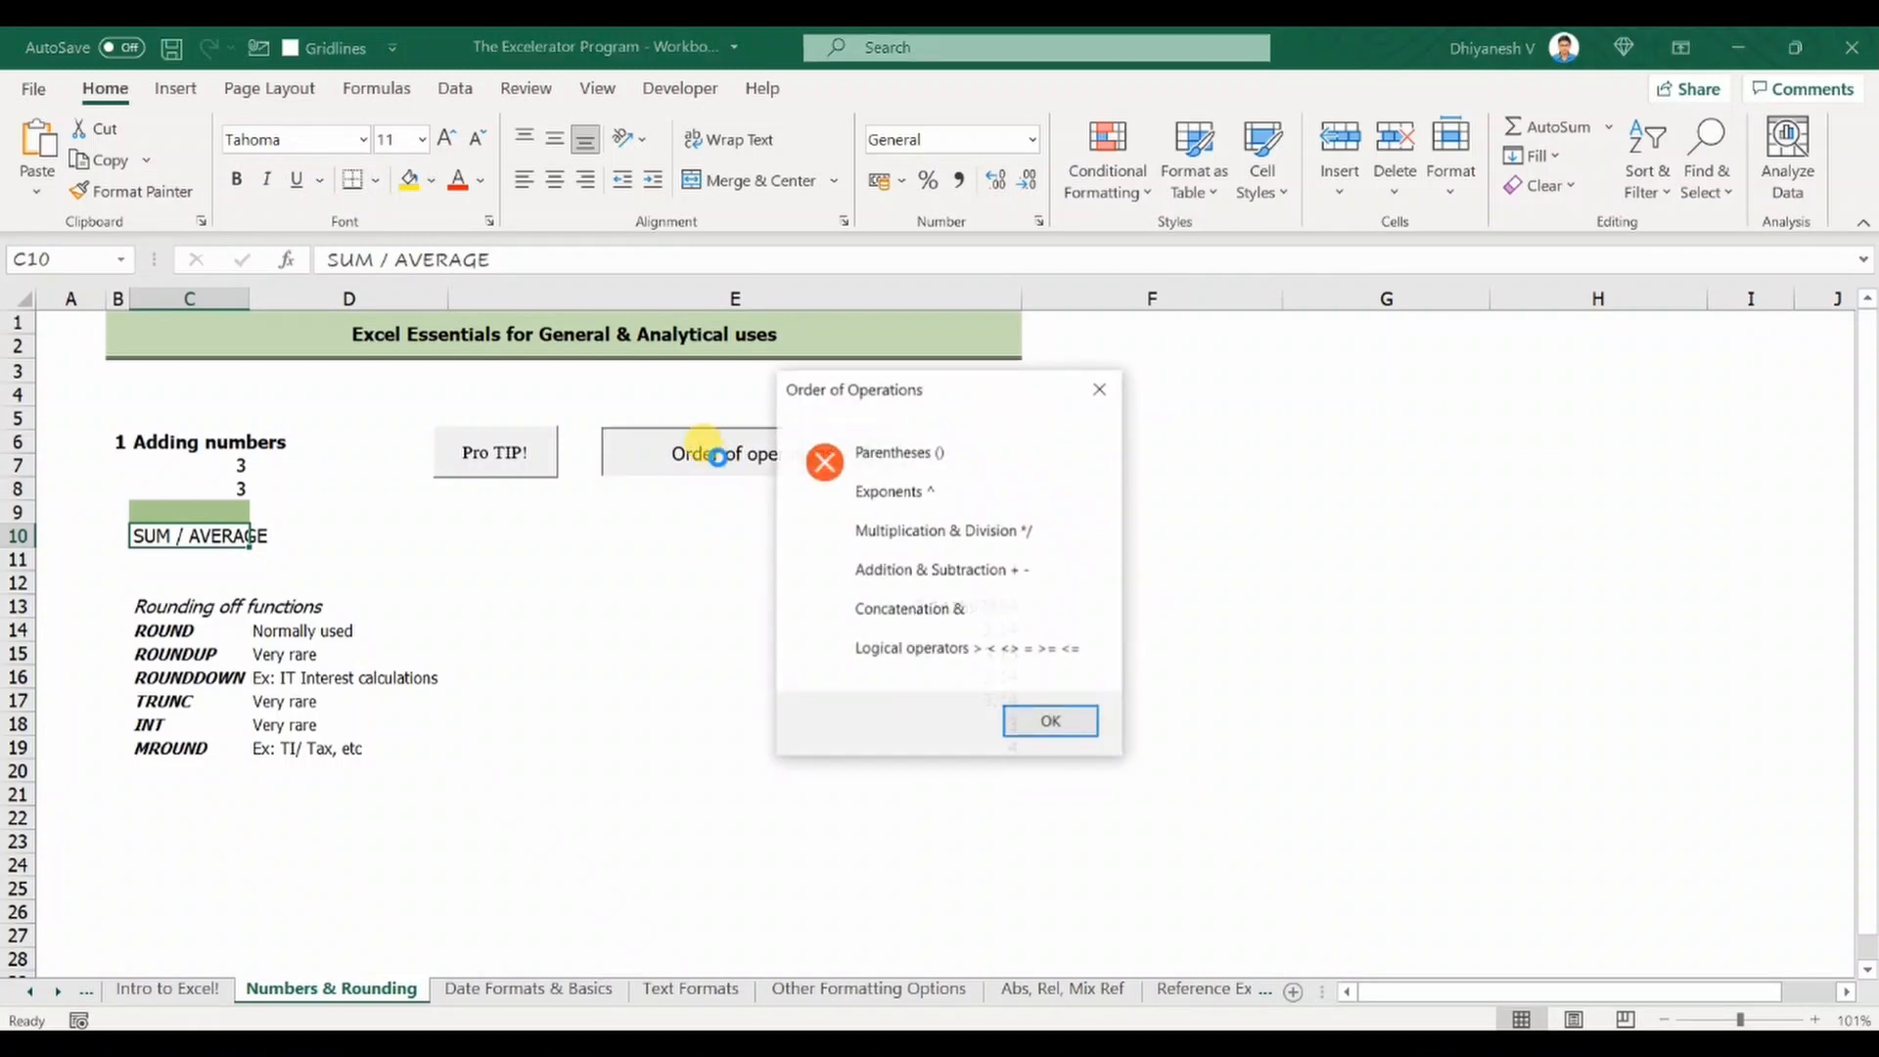
click(1052, 724)
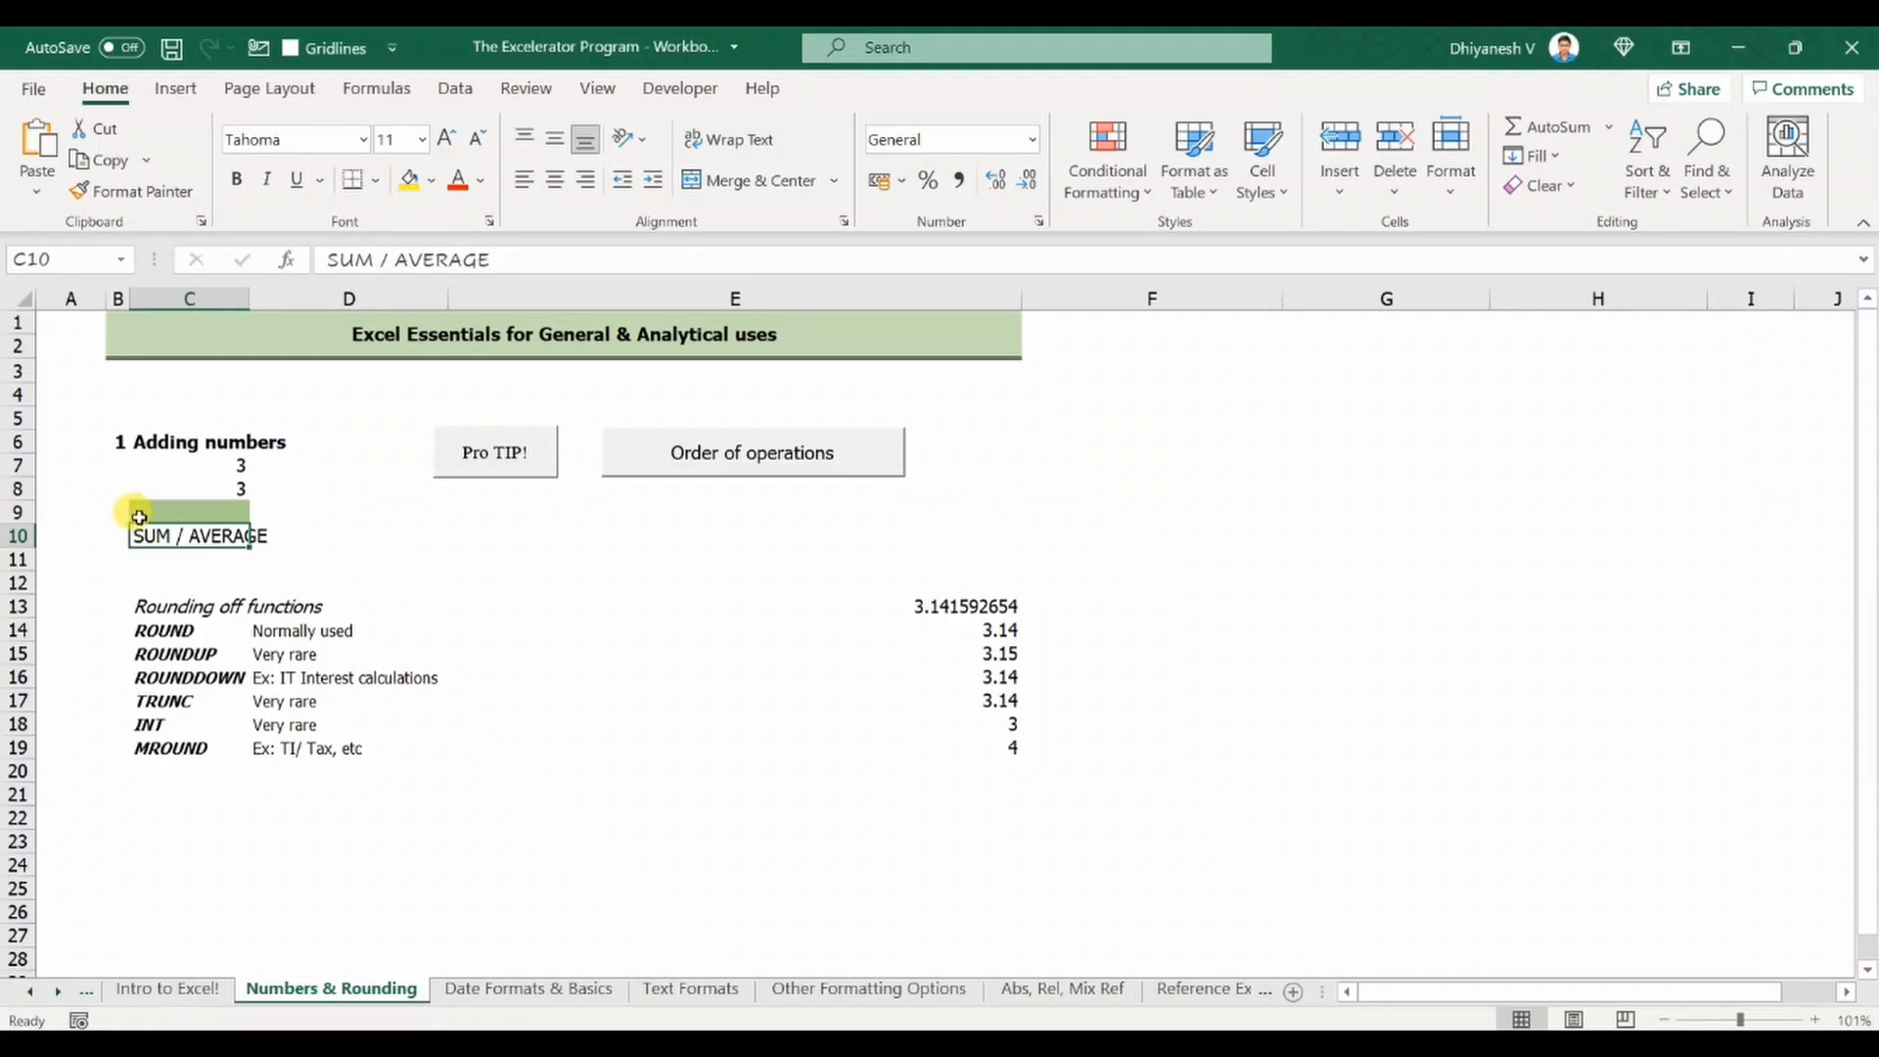
Step: Inspect the numbers in C7:C8 and the result cell C9, and open the Pro TIP message
click(186, 512)
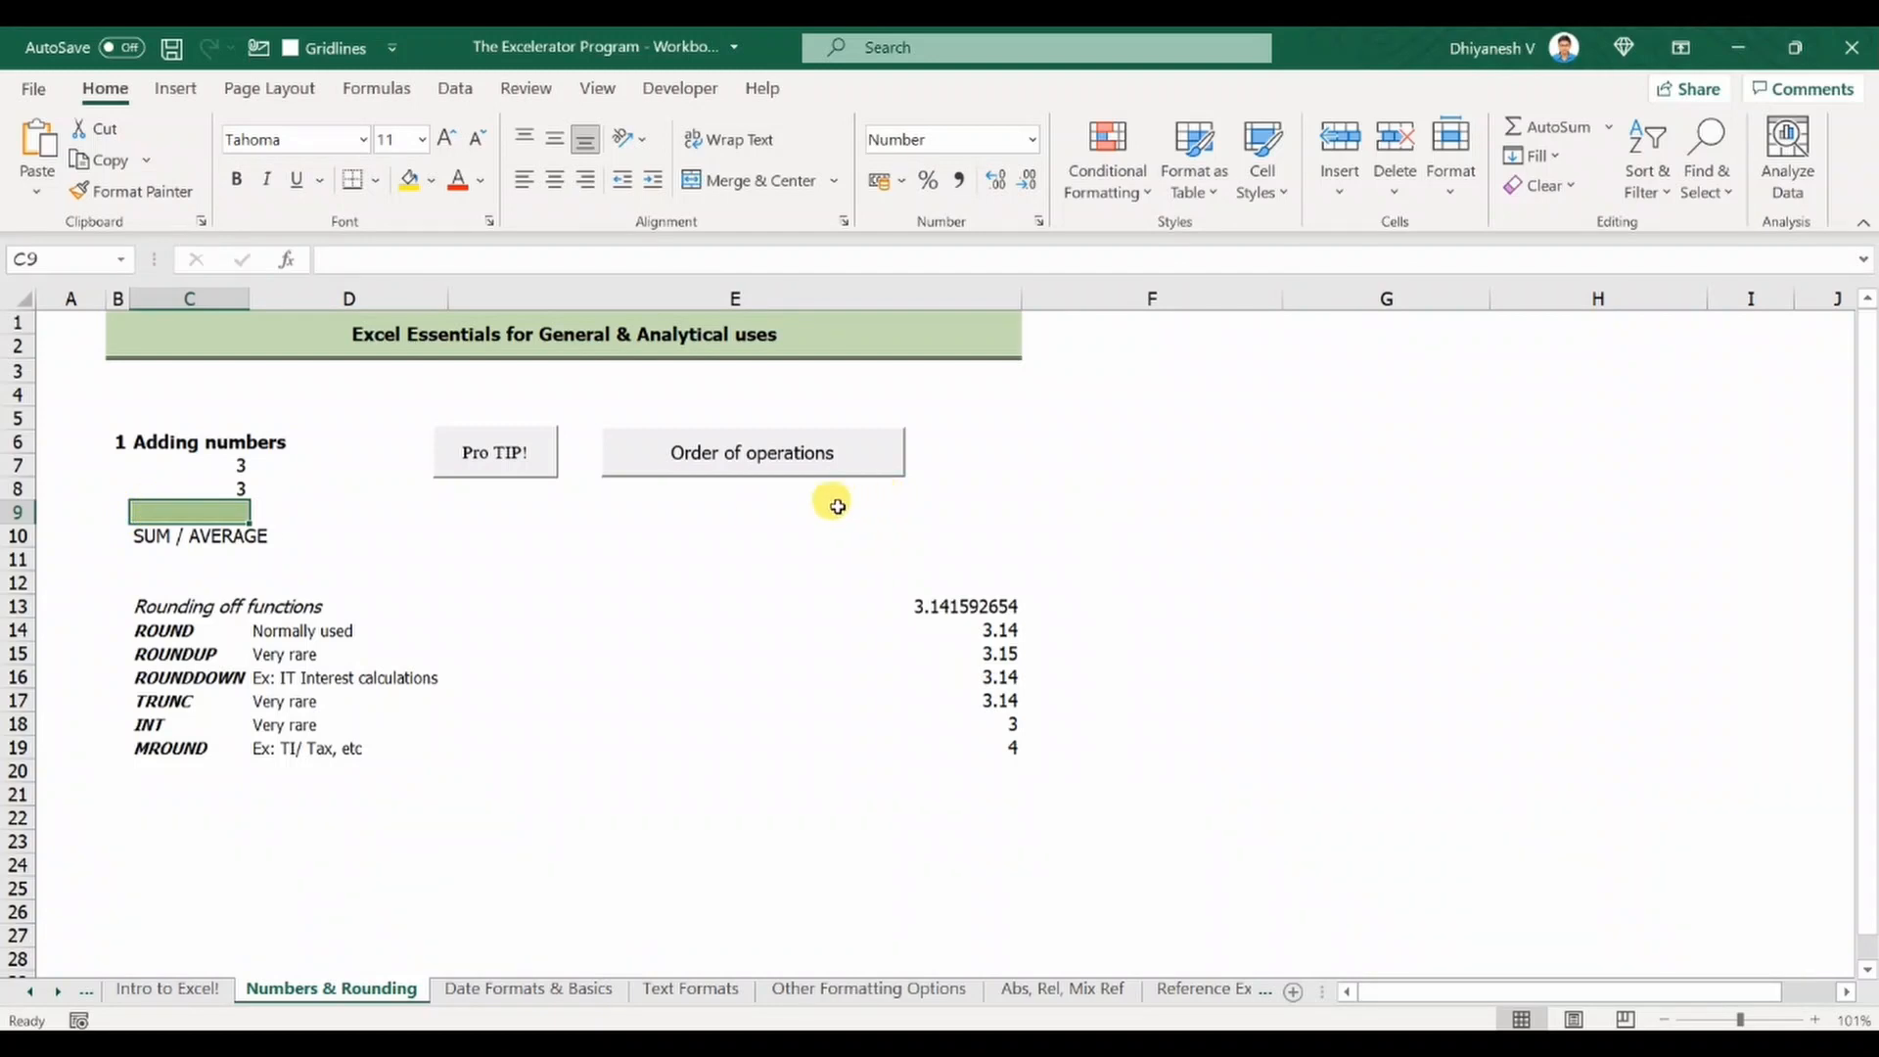
drag(177, 474, 172, 497)
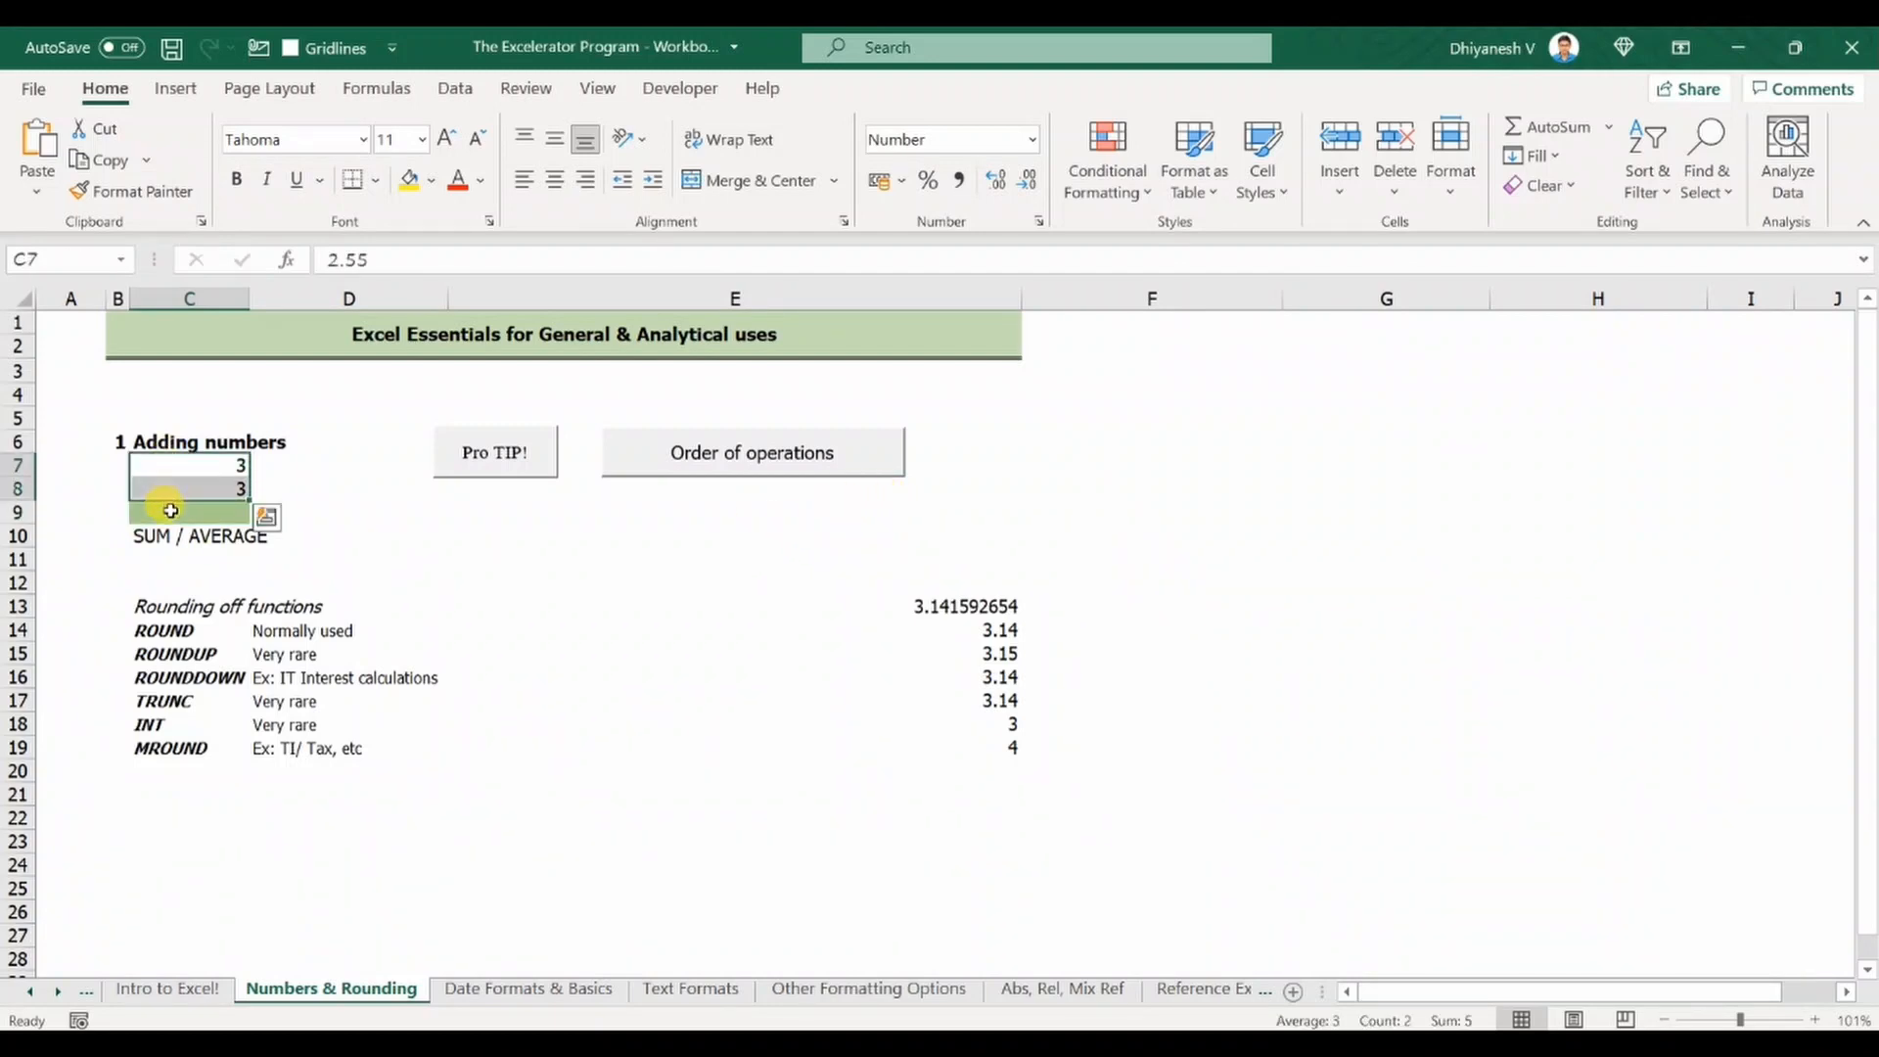
click(170, 511)
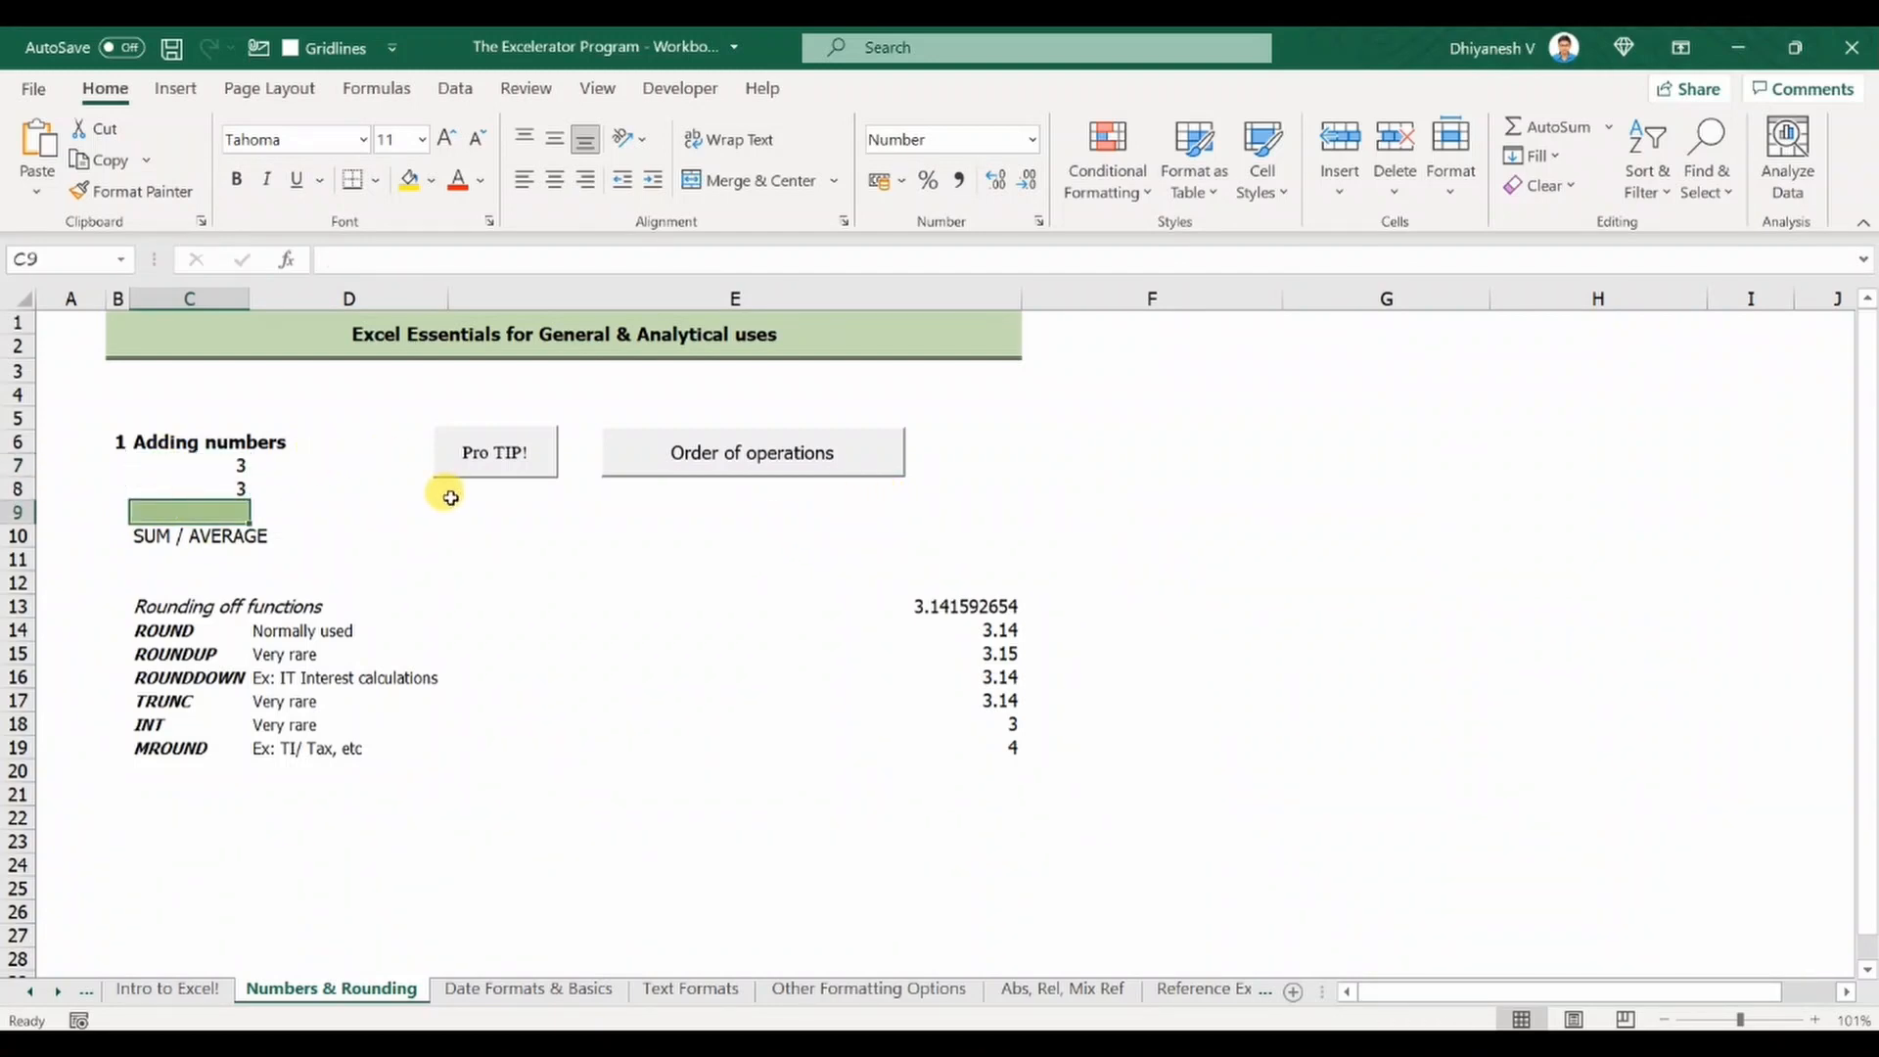
drag(204, 464, 210, 503)
click(211, 514)
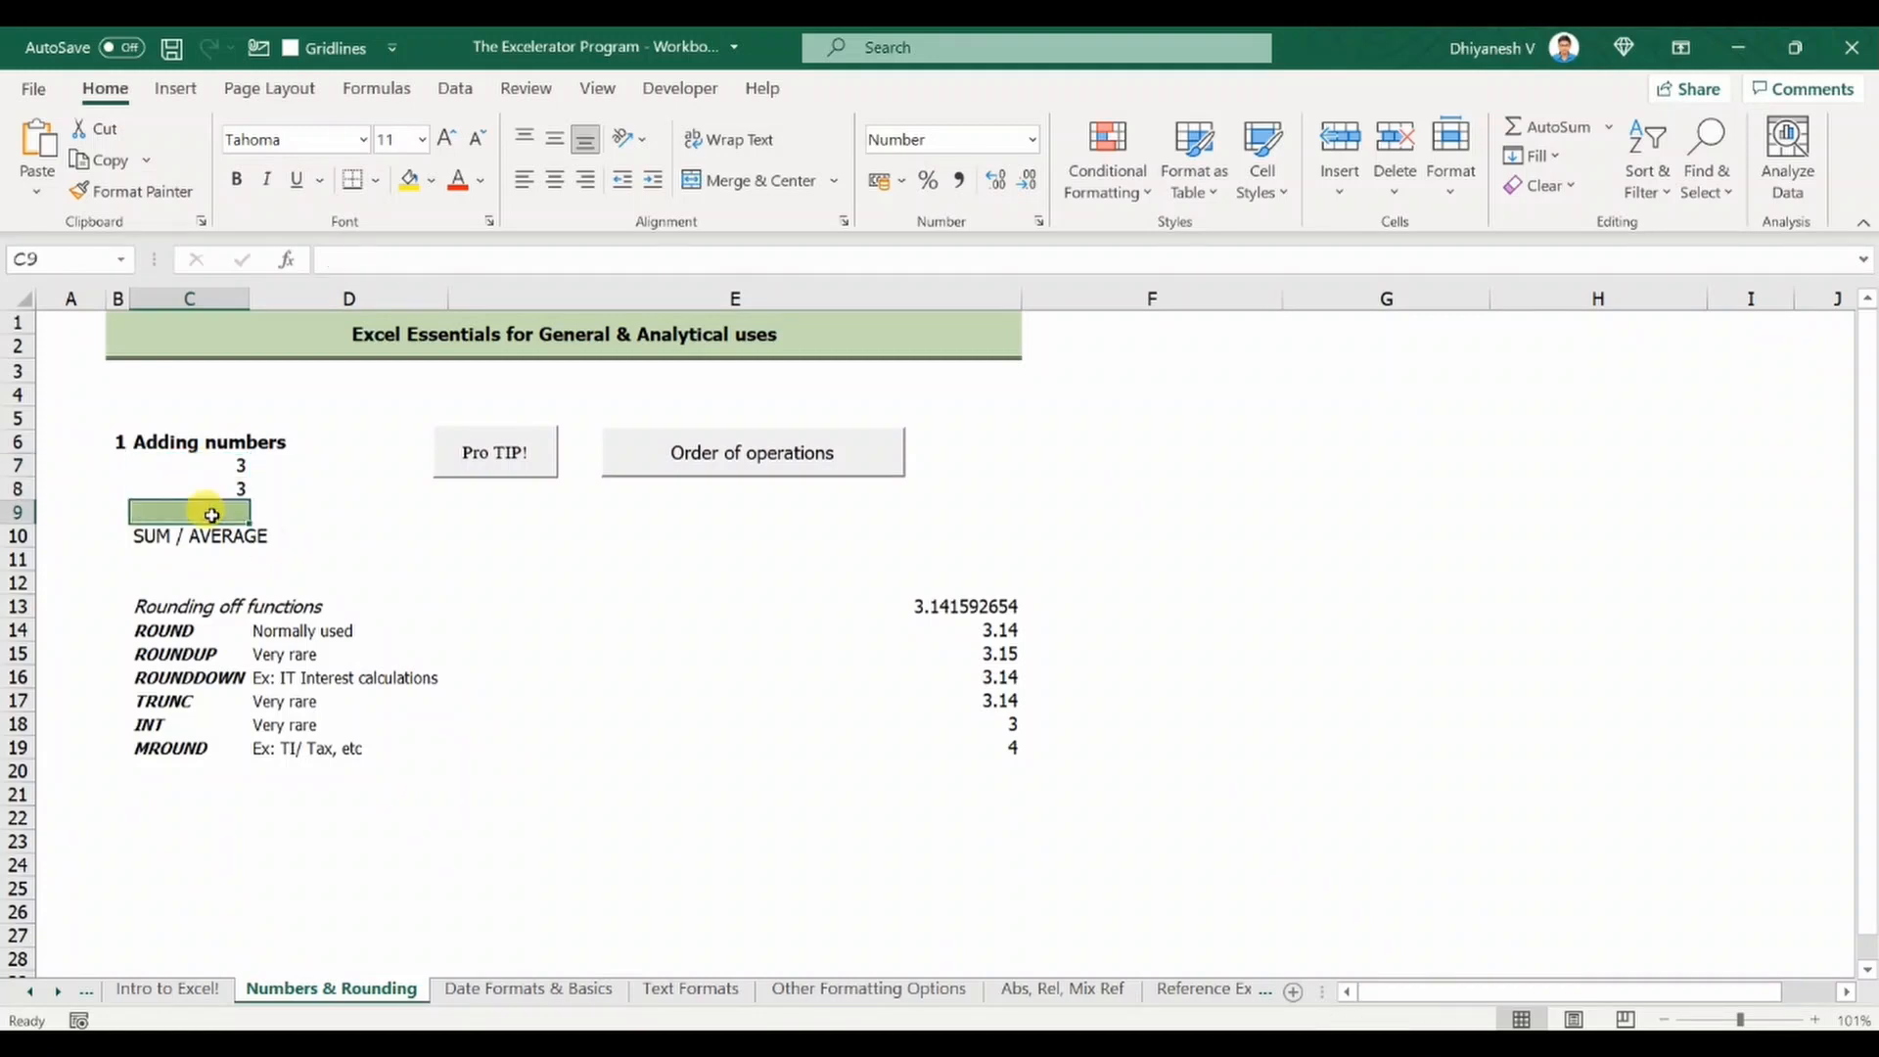
click(443, 456)
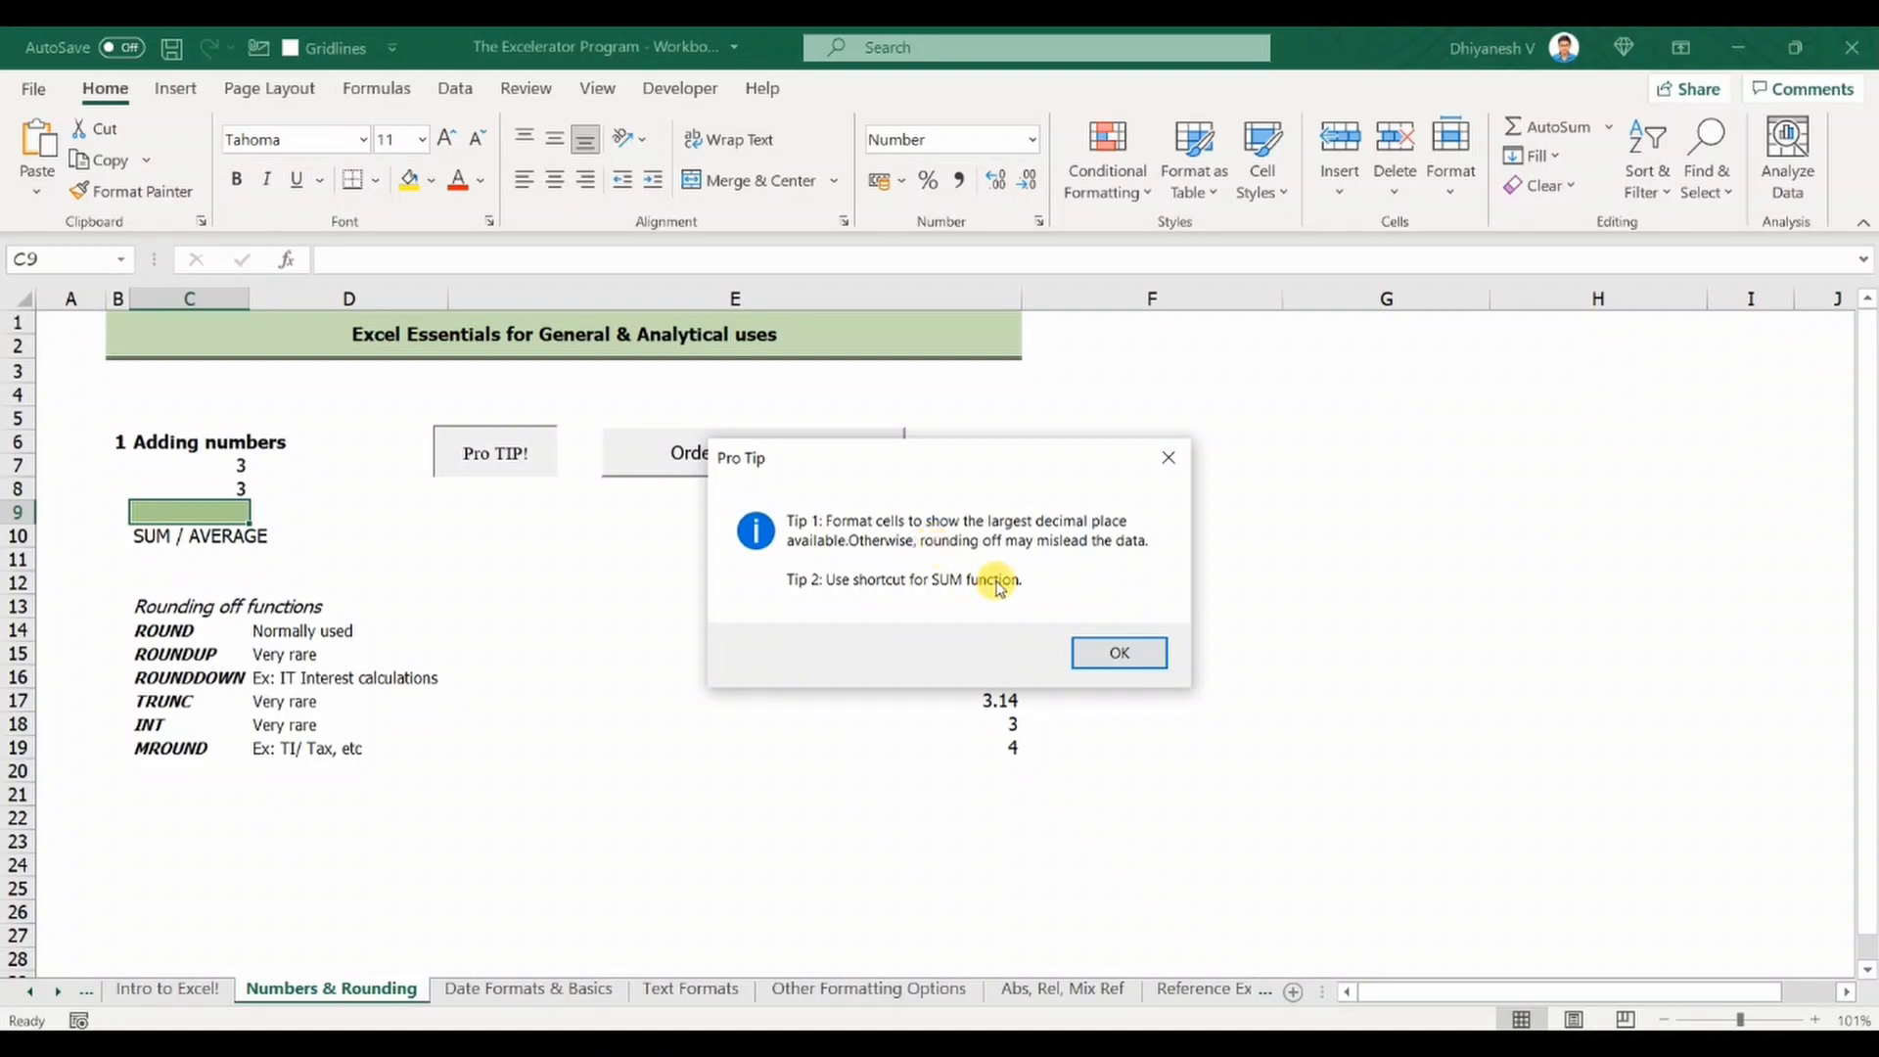
Step: Close the Pro Tip message and total C7:C8 in C9 with the SUM function
click(1098, 653)
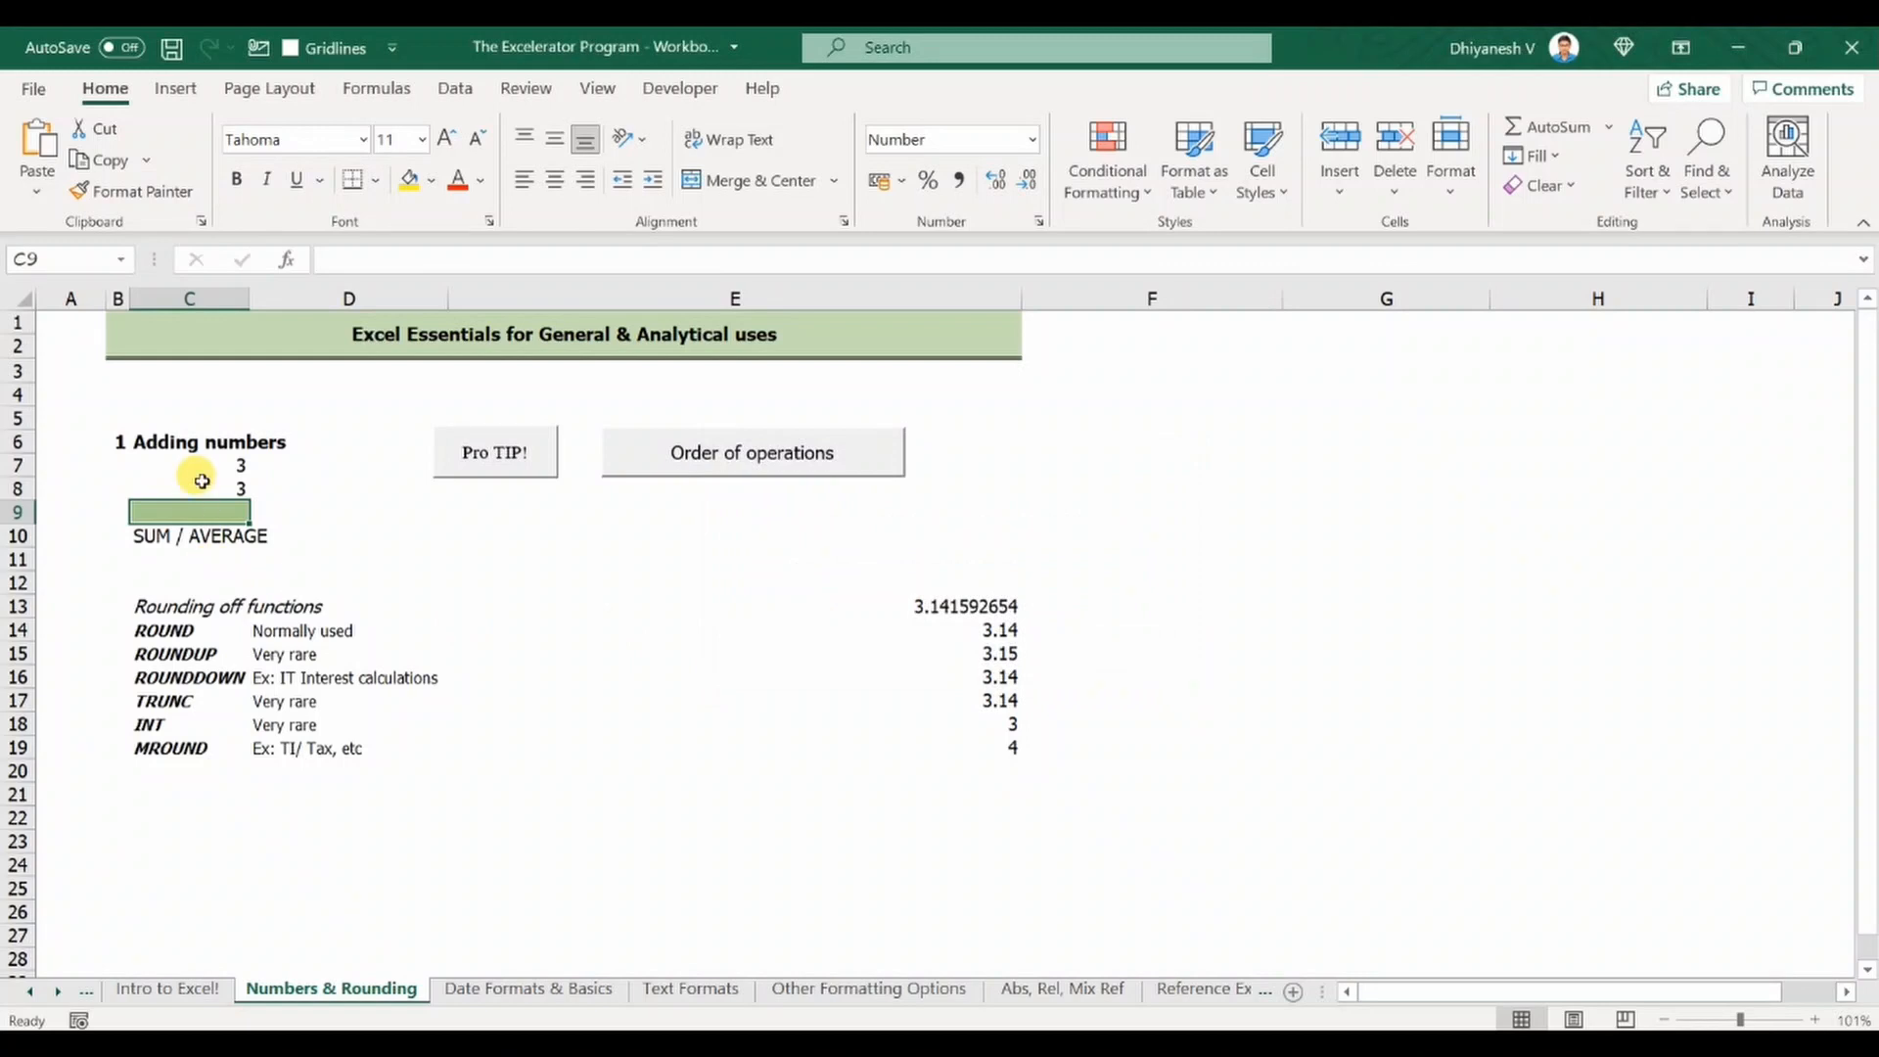
key(alt+equal)
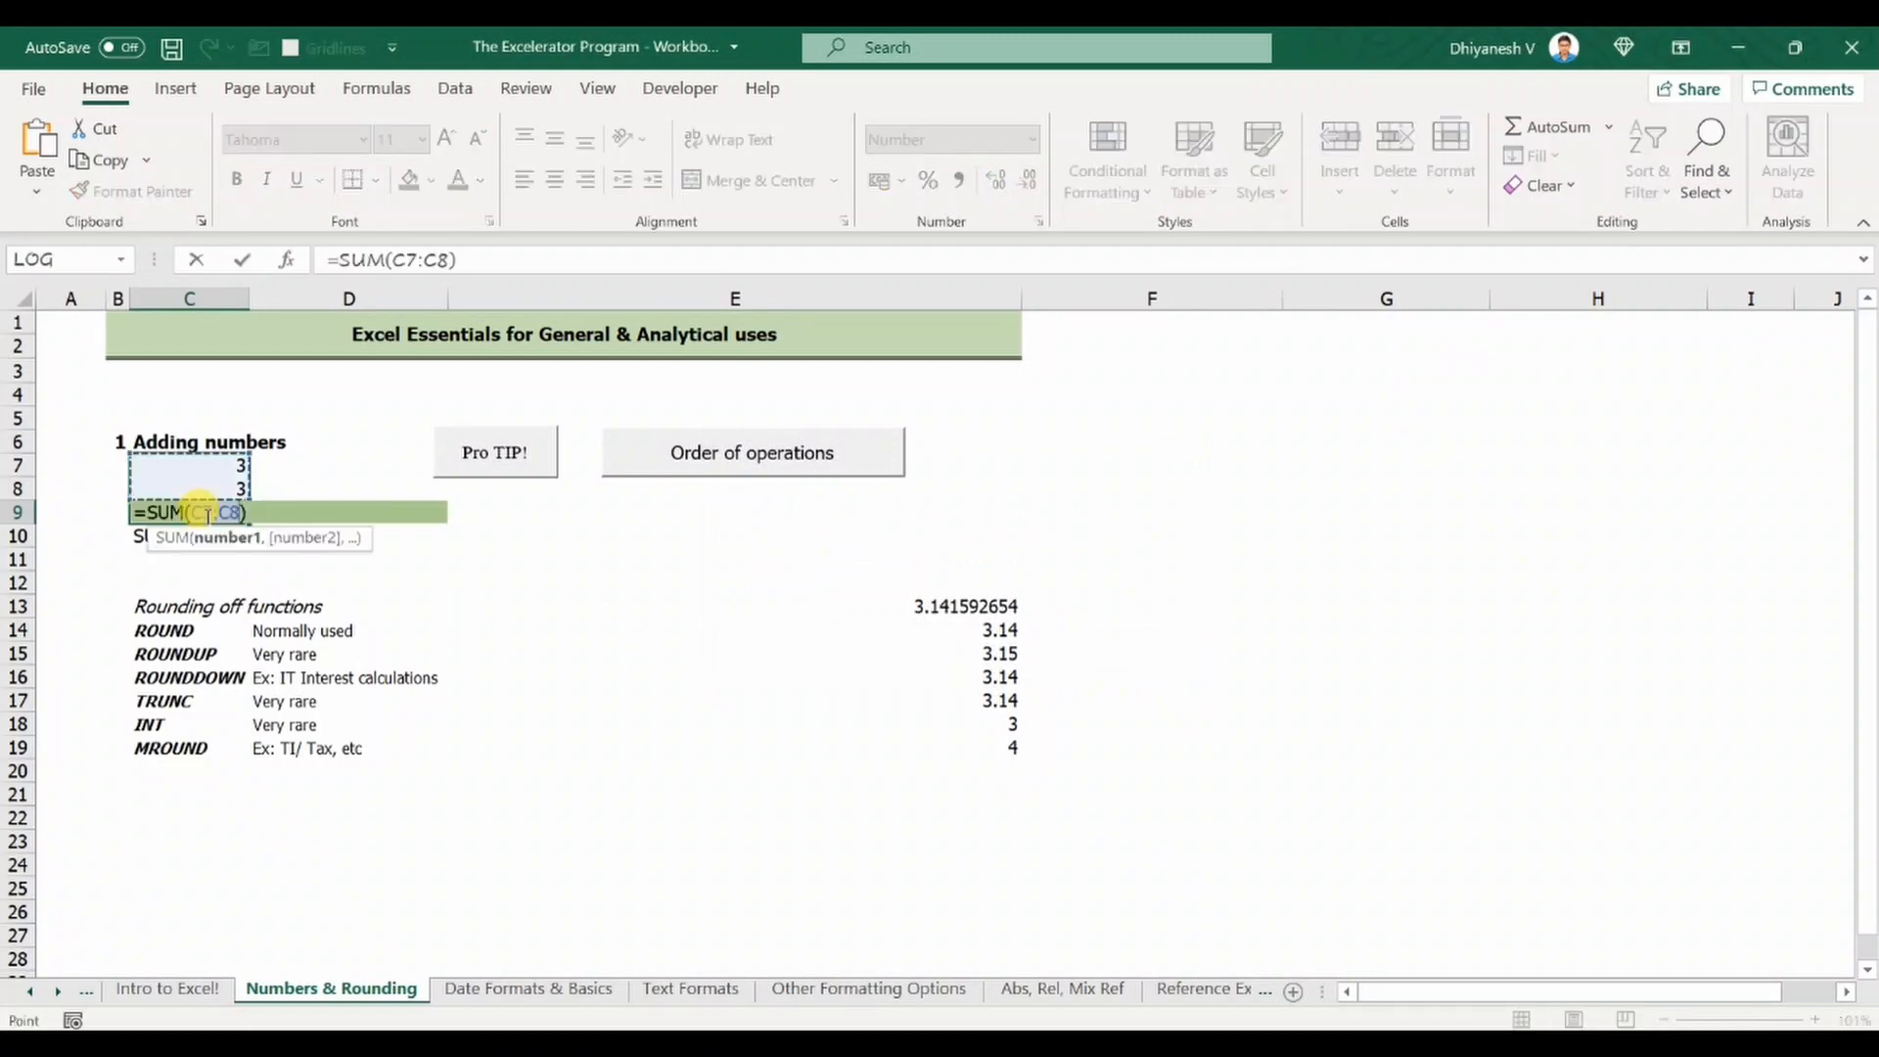
key(Return)
click(206, 515)
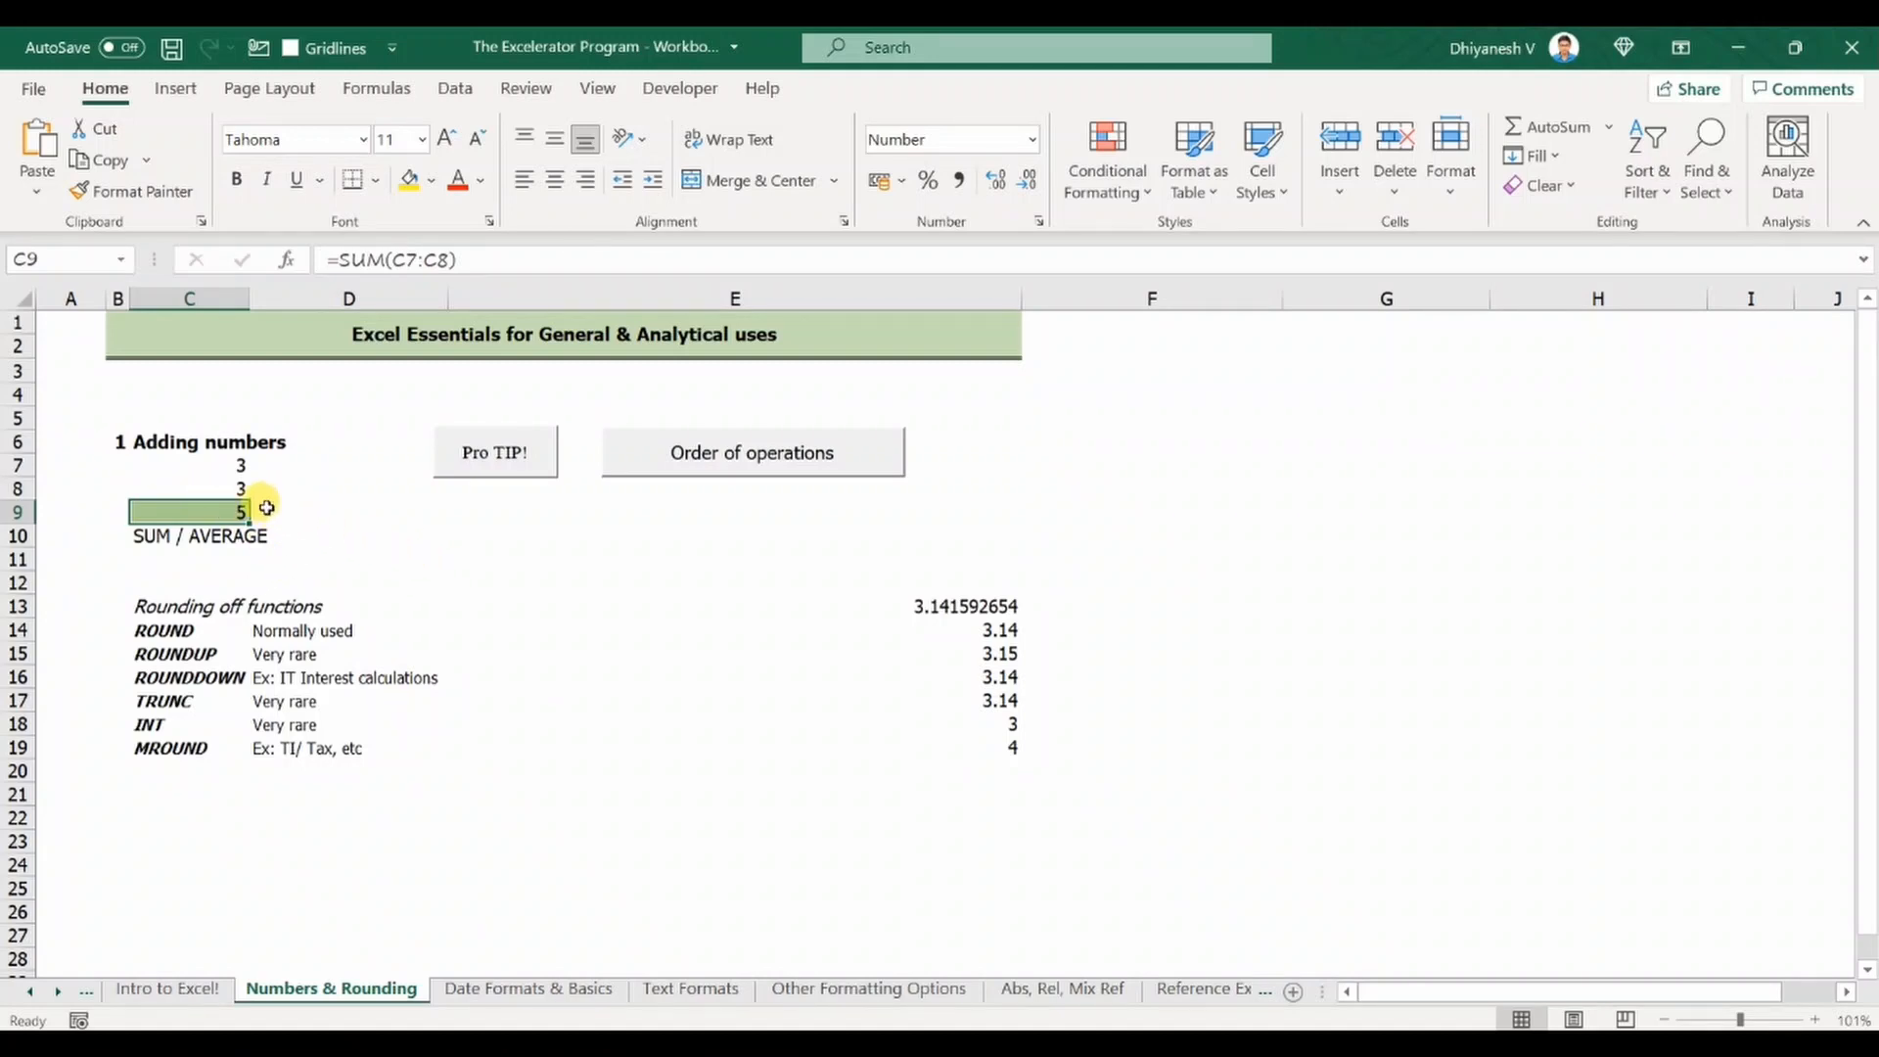
Step: Inspect the stored values behind the rounded numbers in C7 and C8 and the SUM formula in C9
click(202, 467)
click(222, 516)
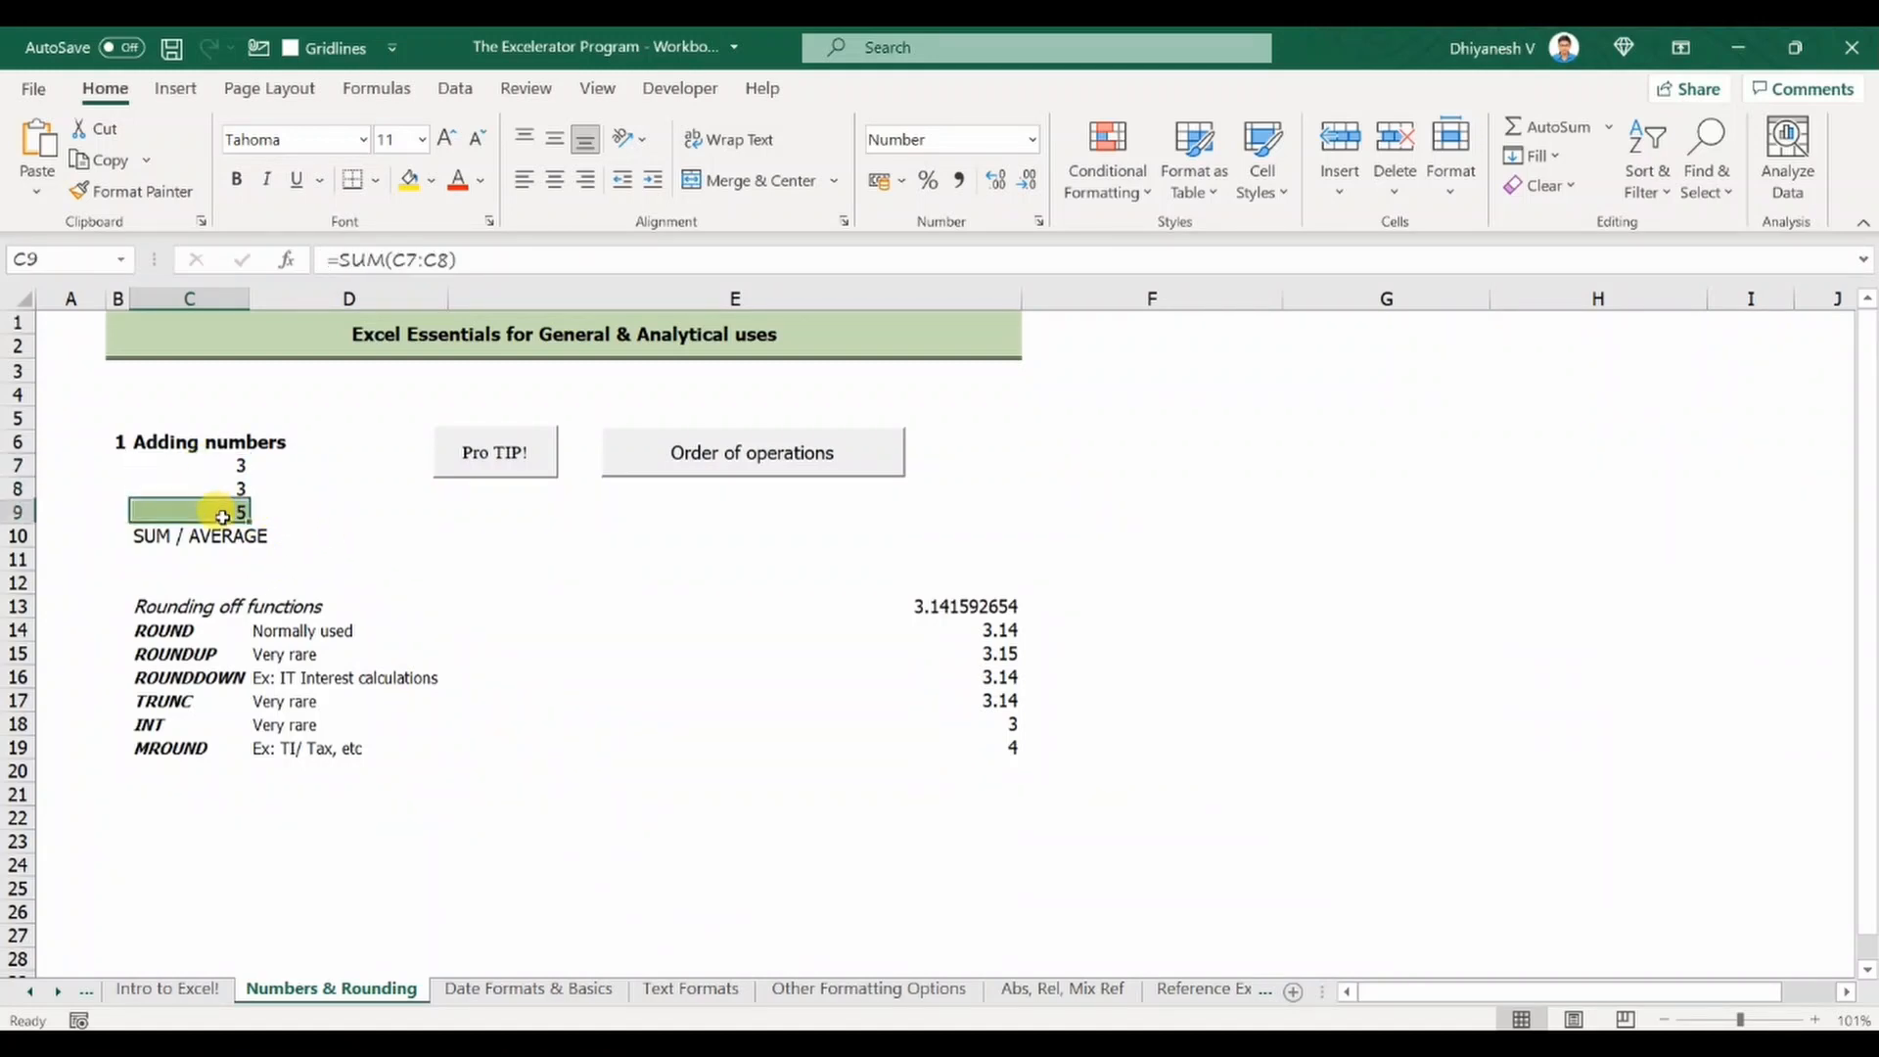
click(205, 466)
text(2.55)
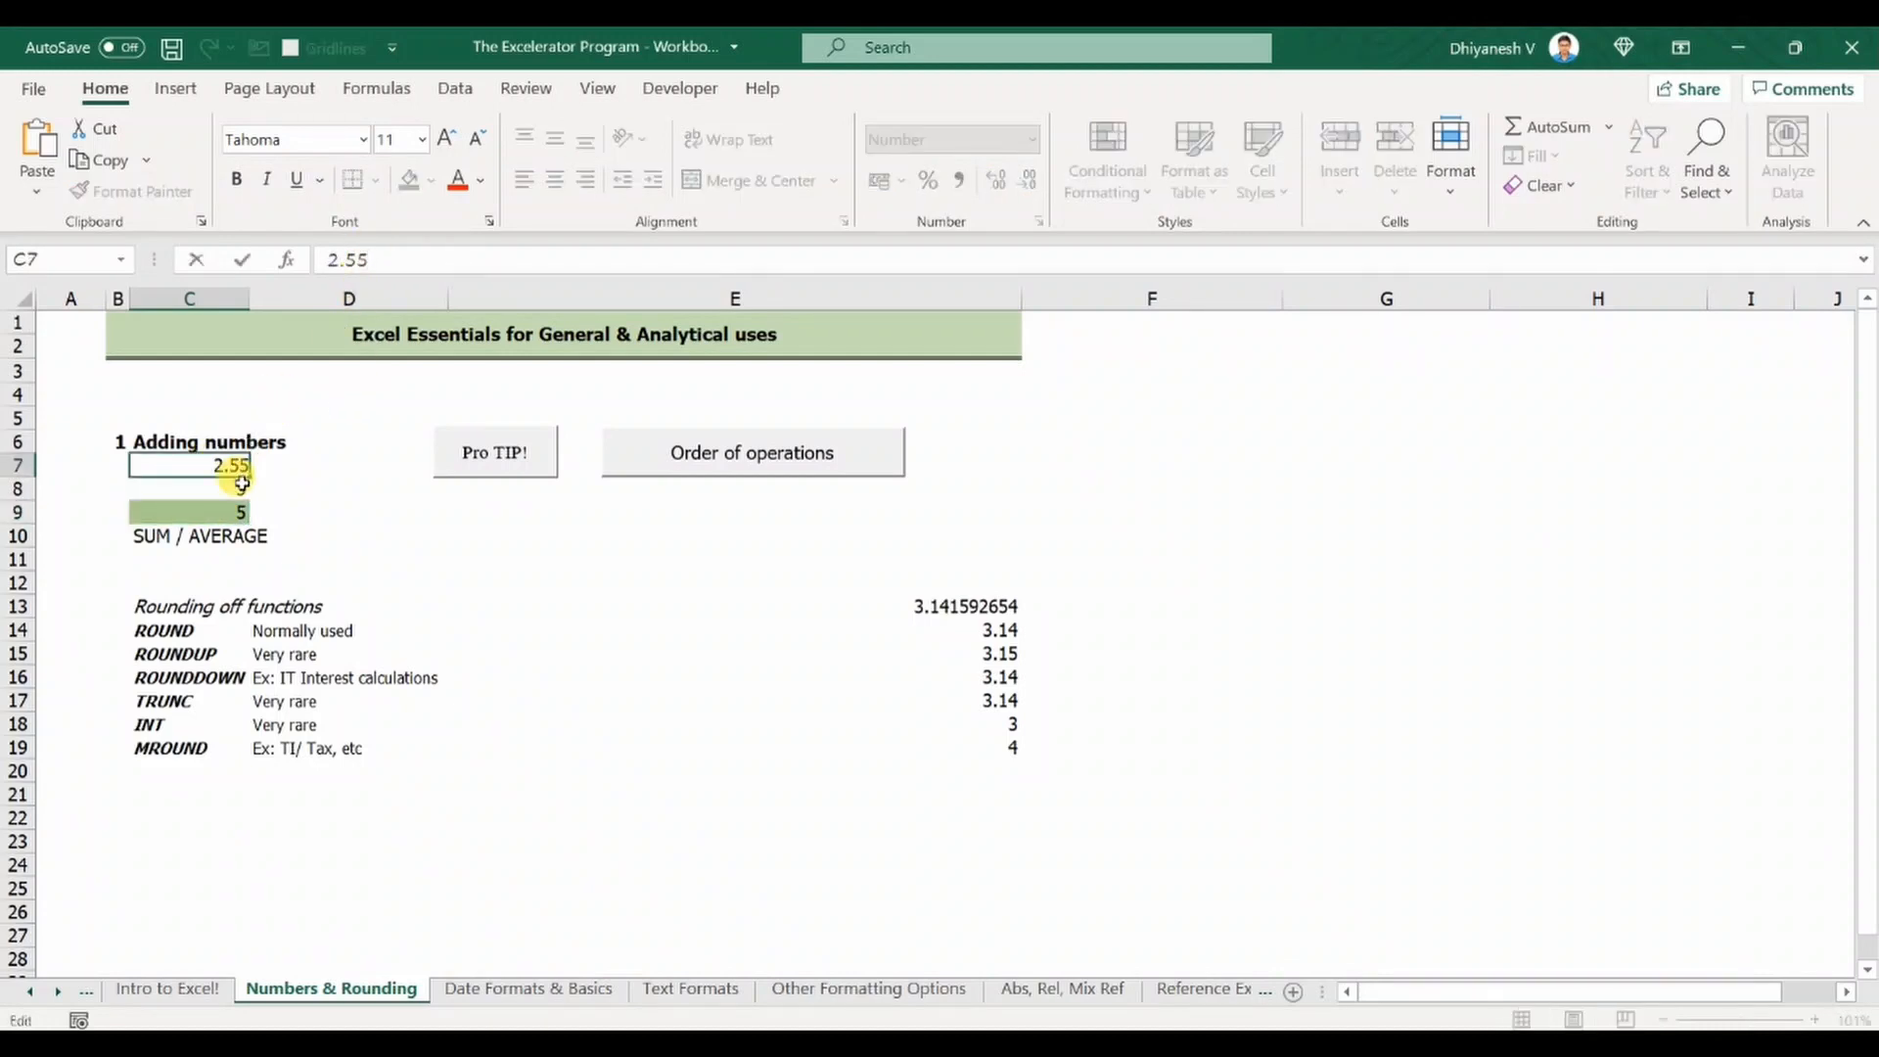
key(Escape)
click(223, 494)
click(387, 260)
key(Escape)
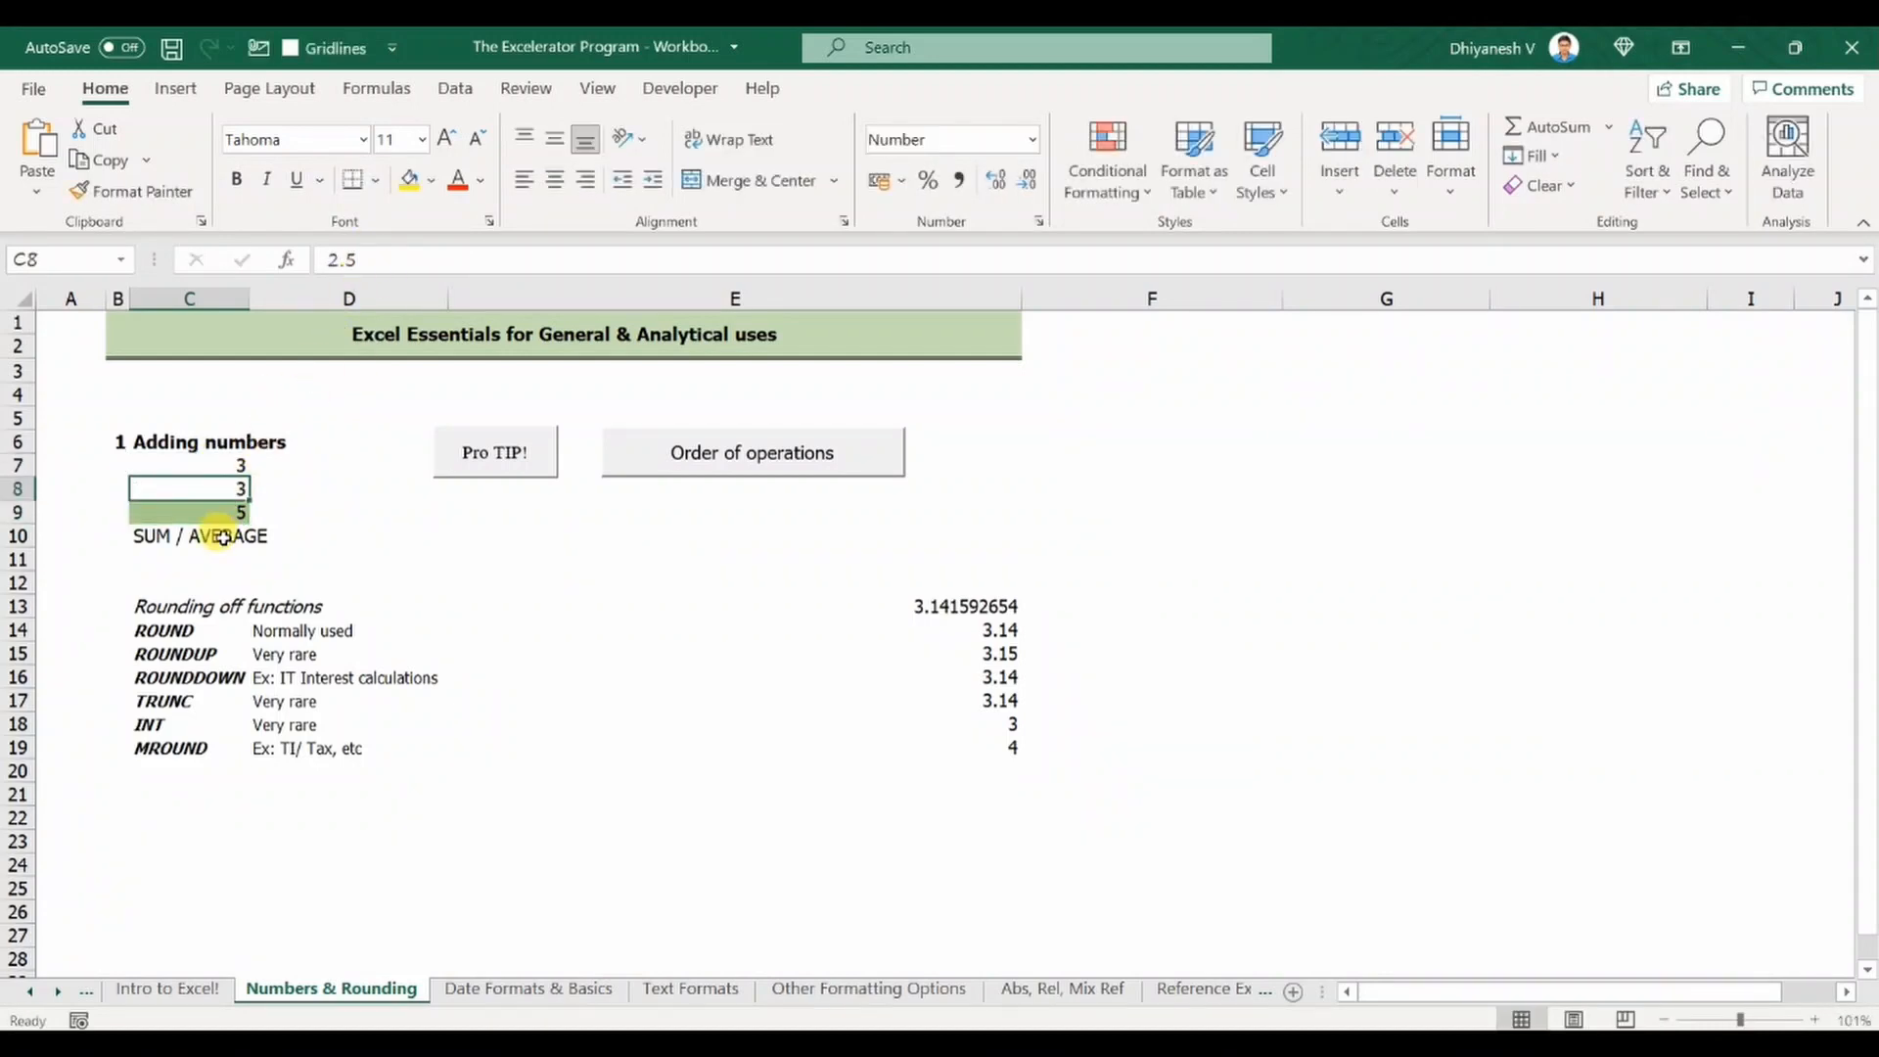
click(200, 509)
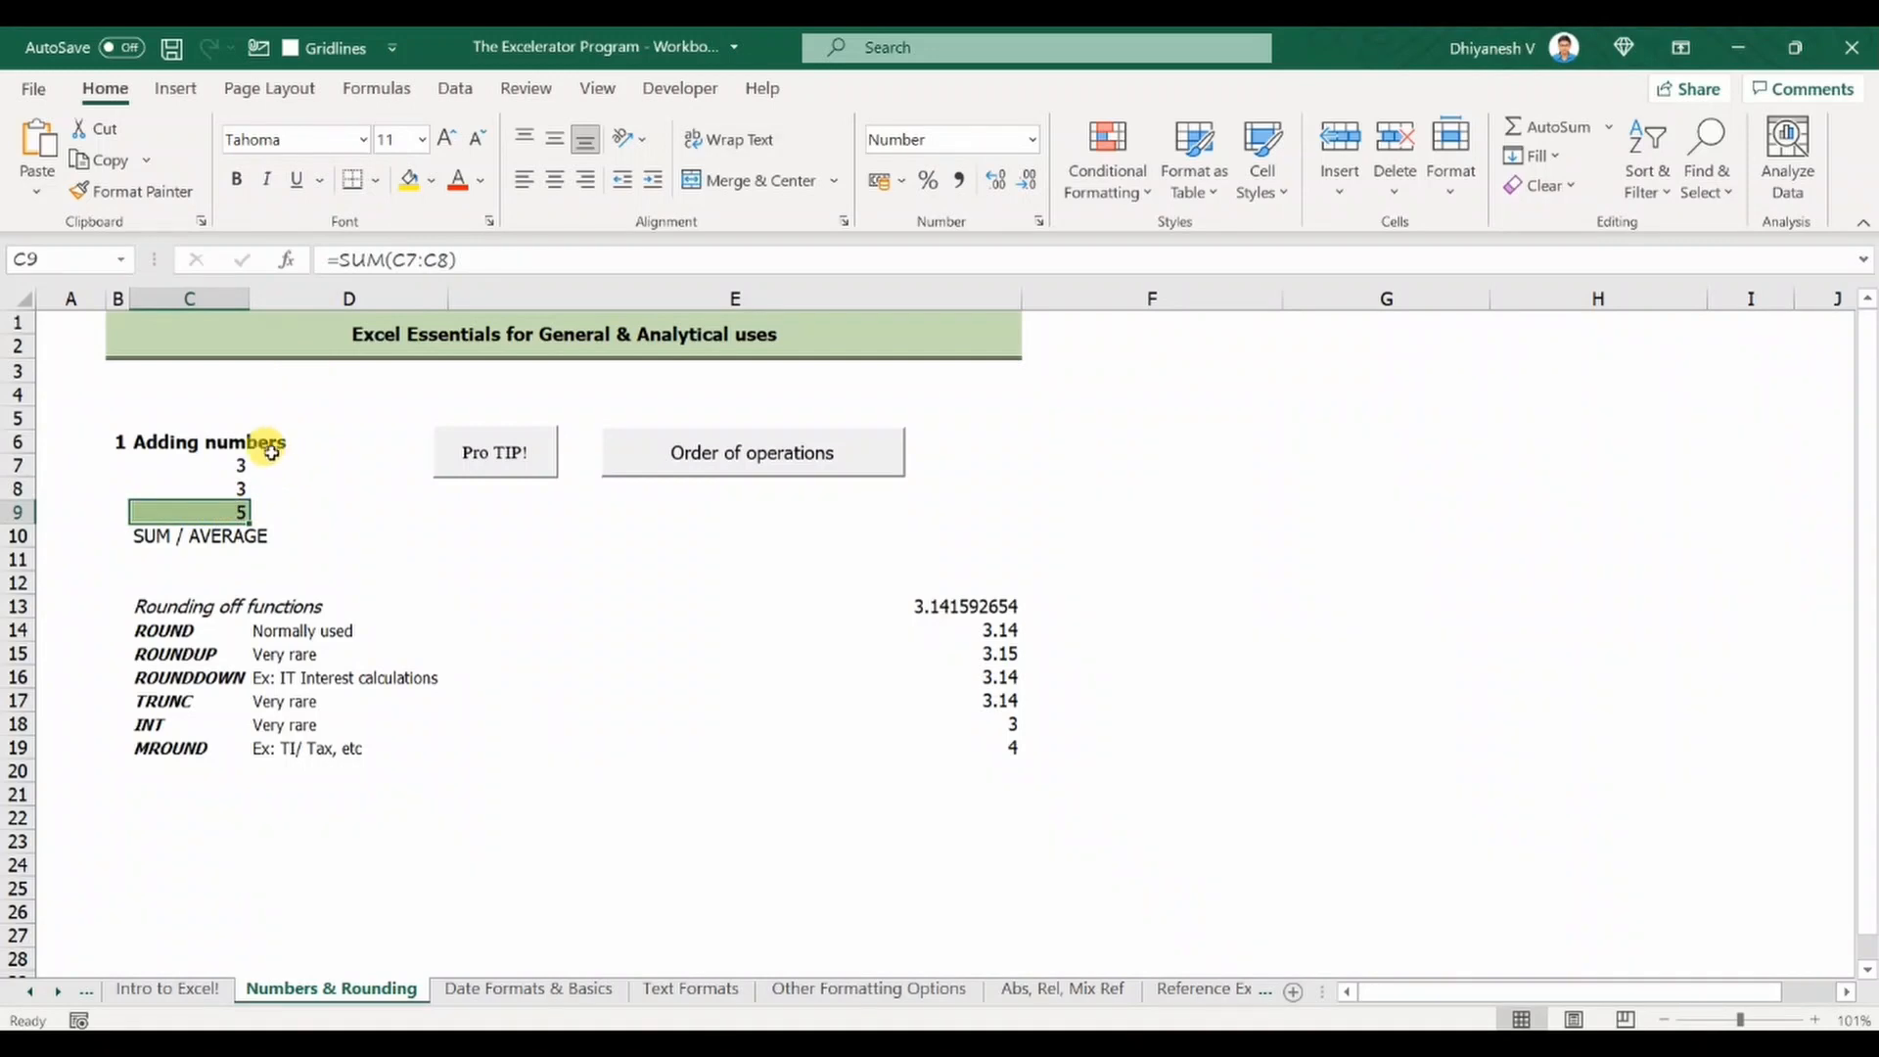
Step: Format the numbers and total in C7:C9 to show two decimal places
click(210, 462)
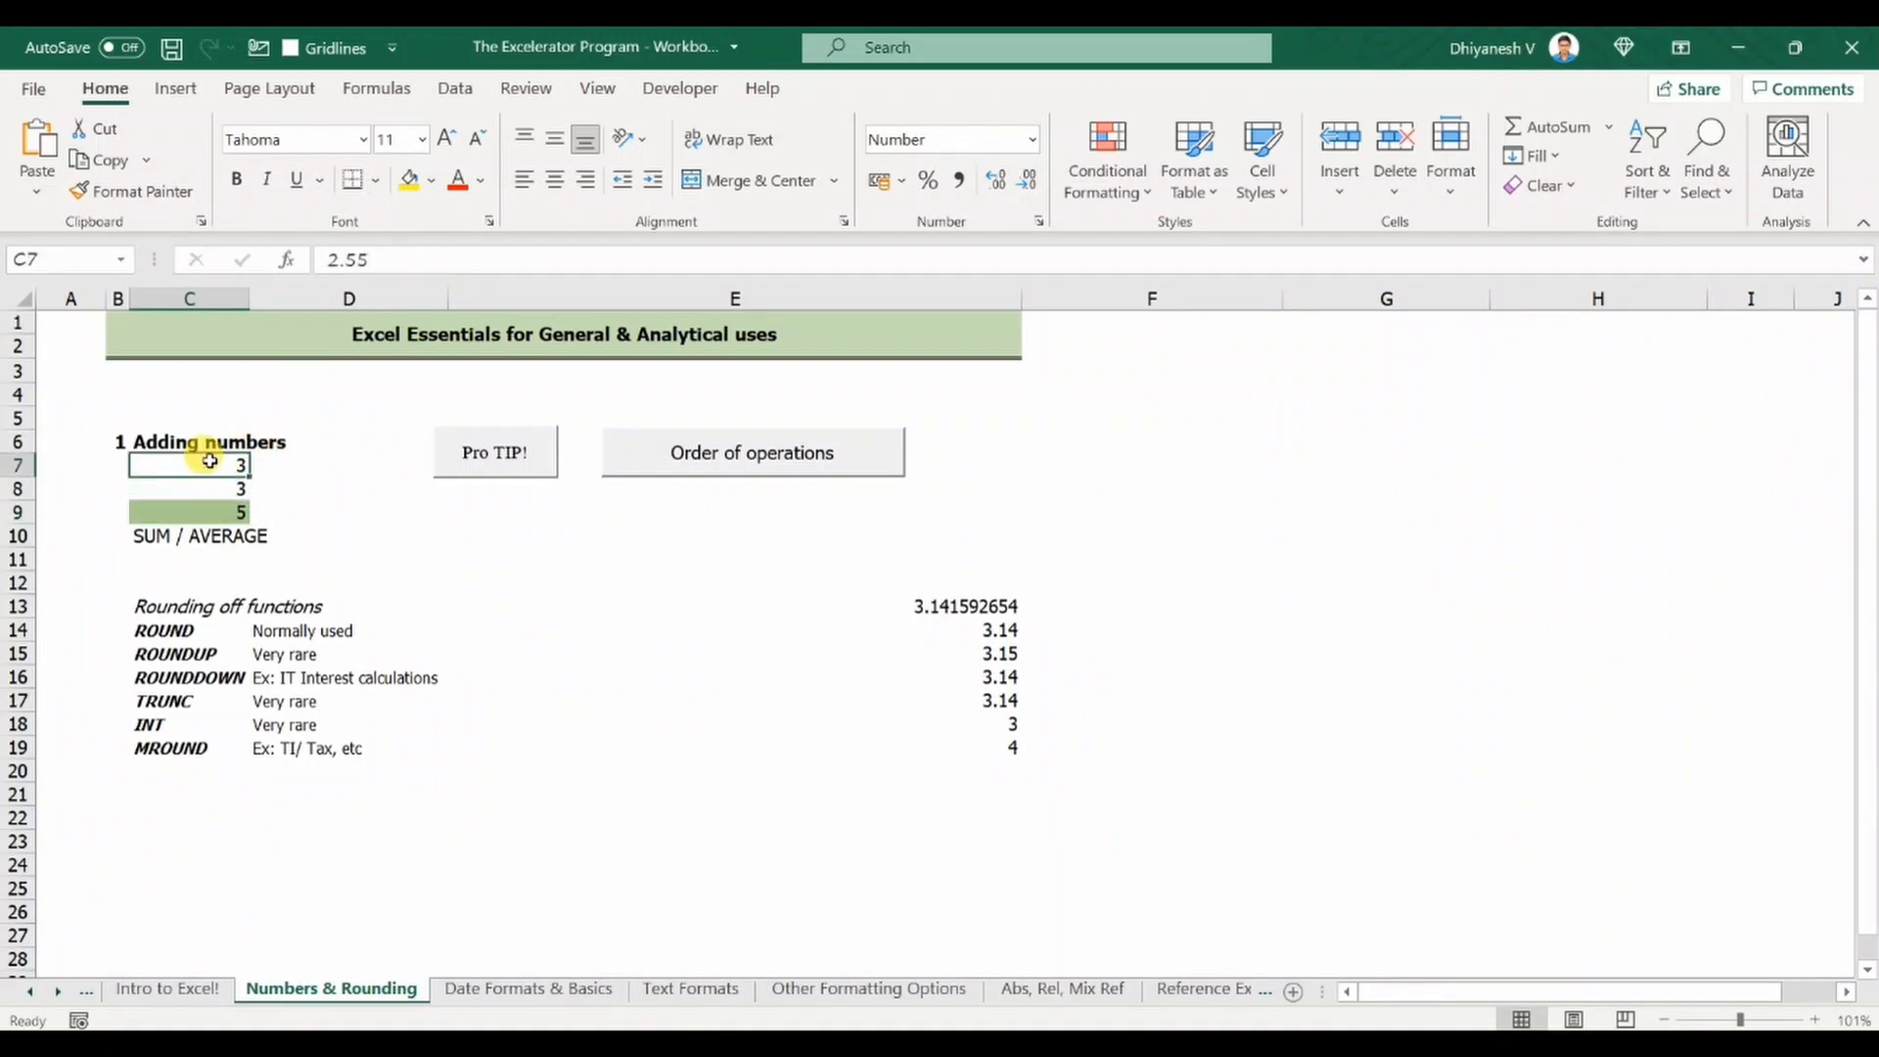
shift+click(205, 517)
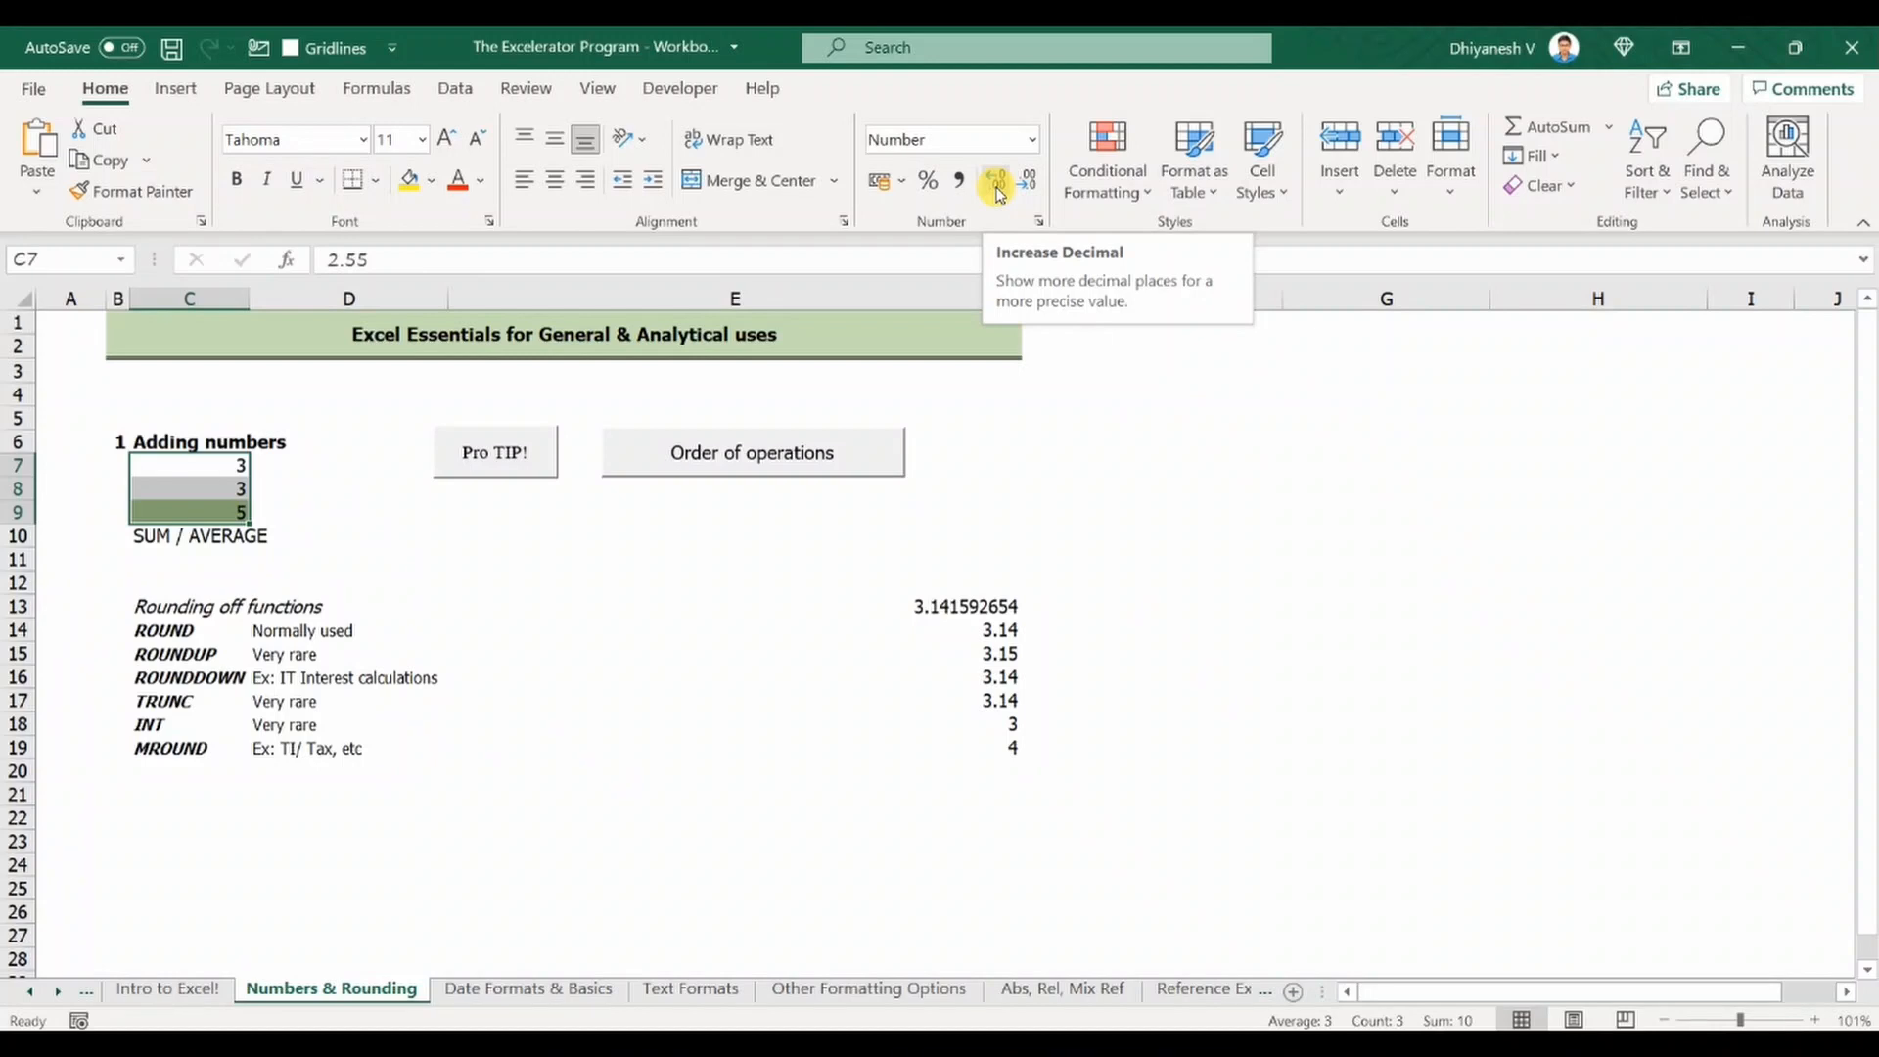
click(998, 189)
click(997, 189)
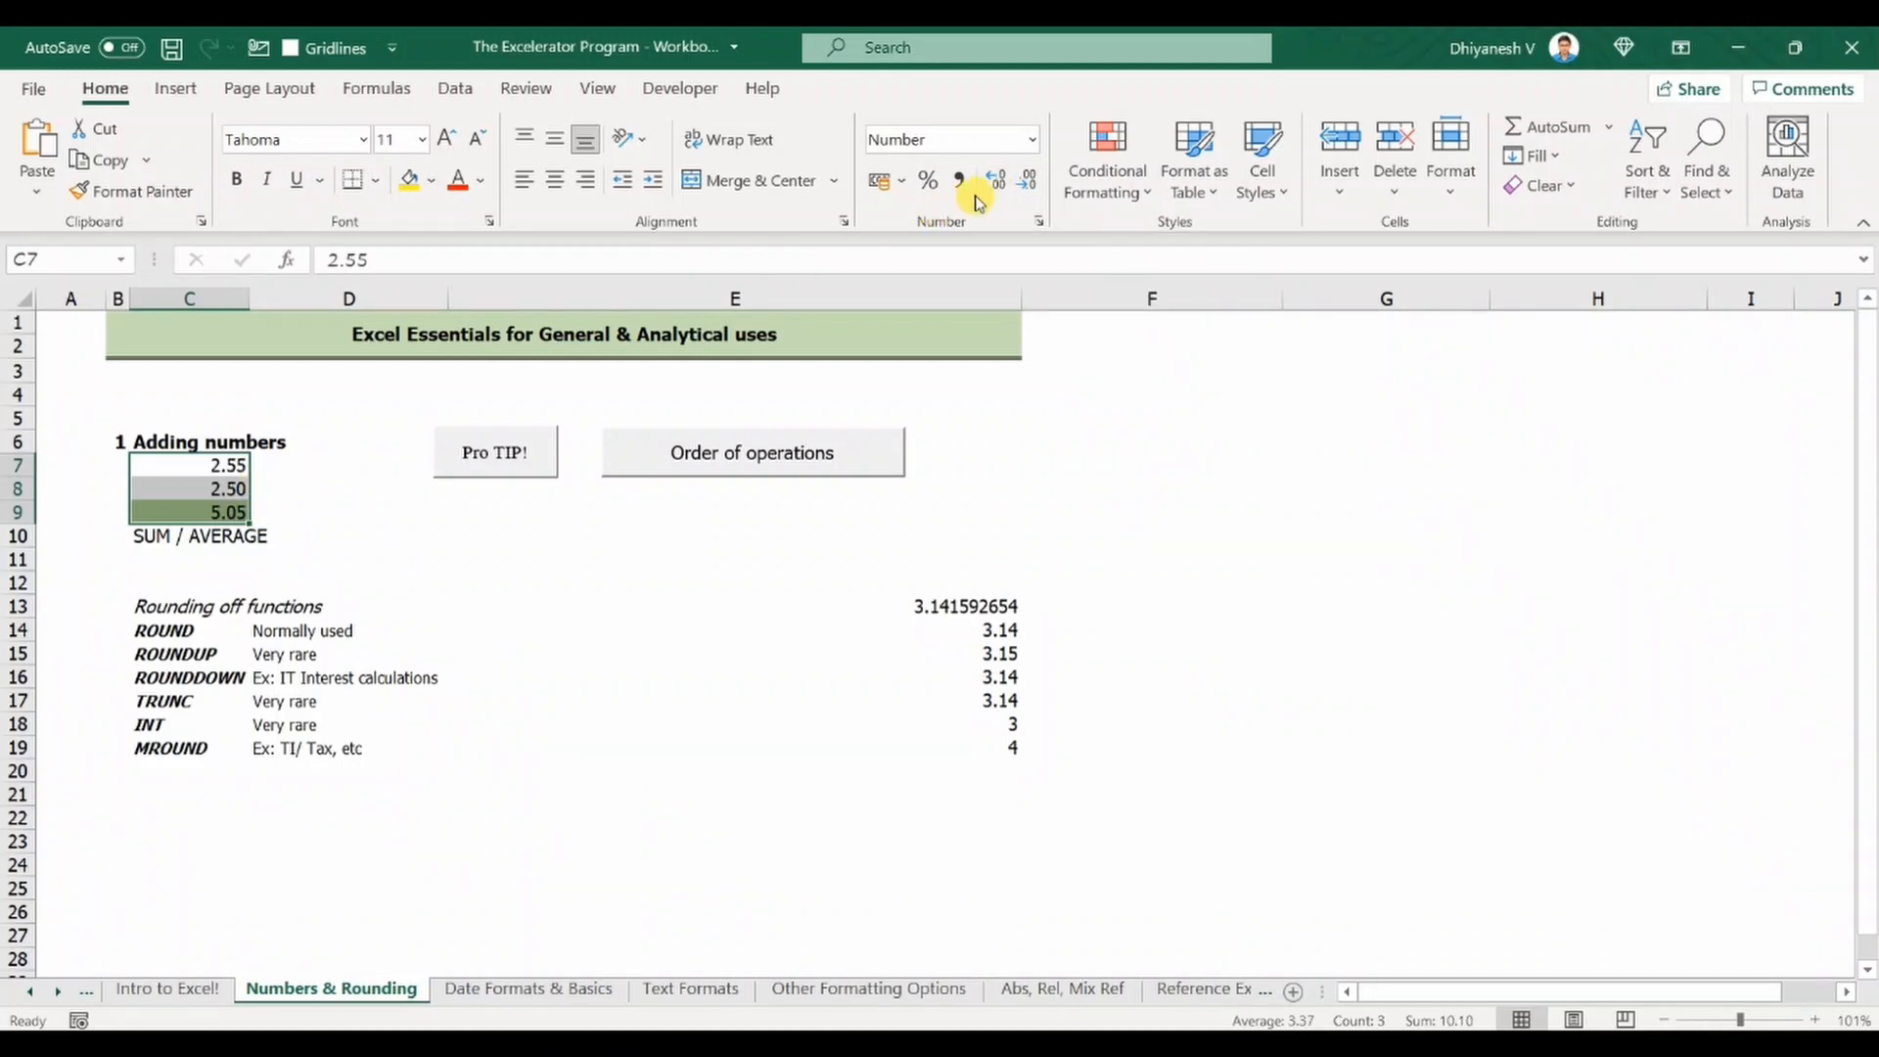
double_click(996, 182)
double_click(1020, 189)
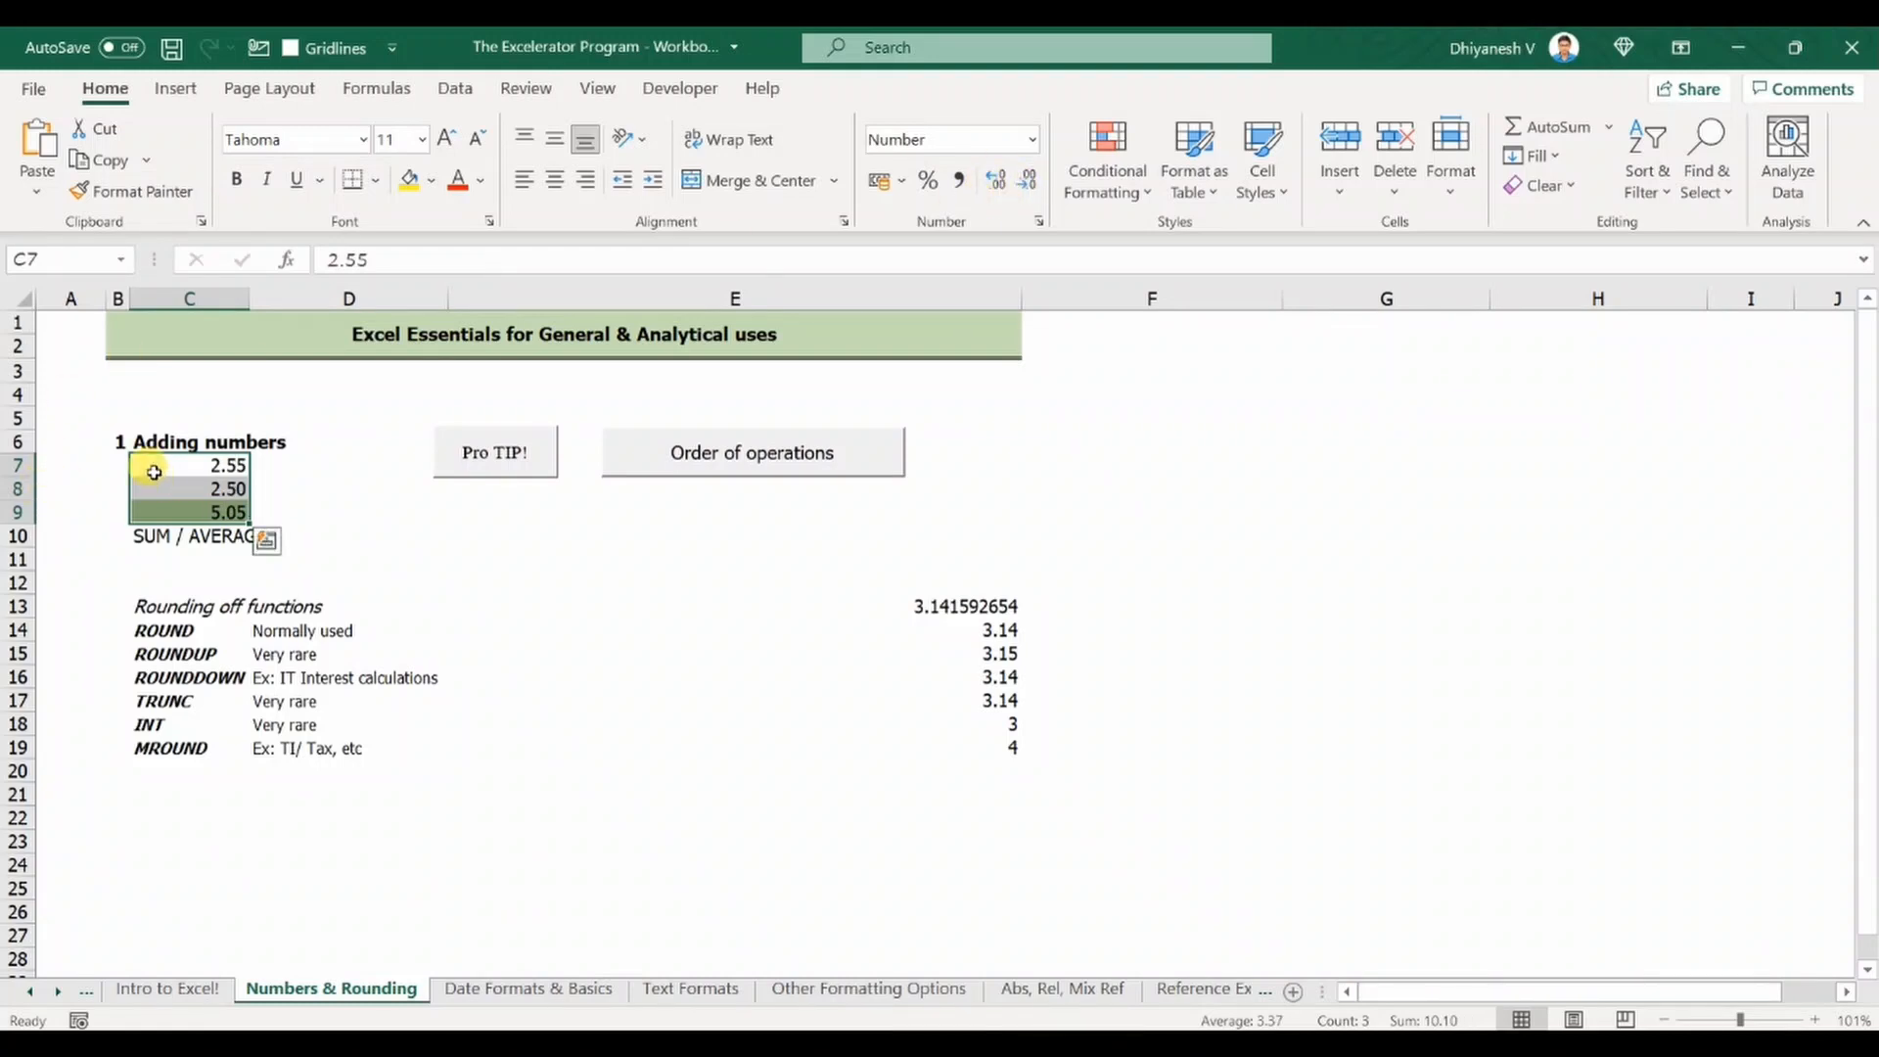
click(283, 536)
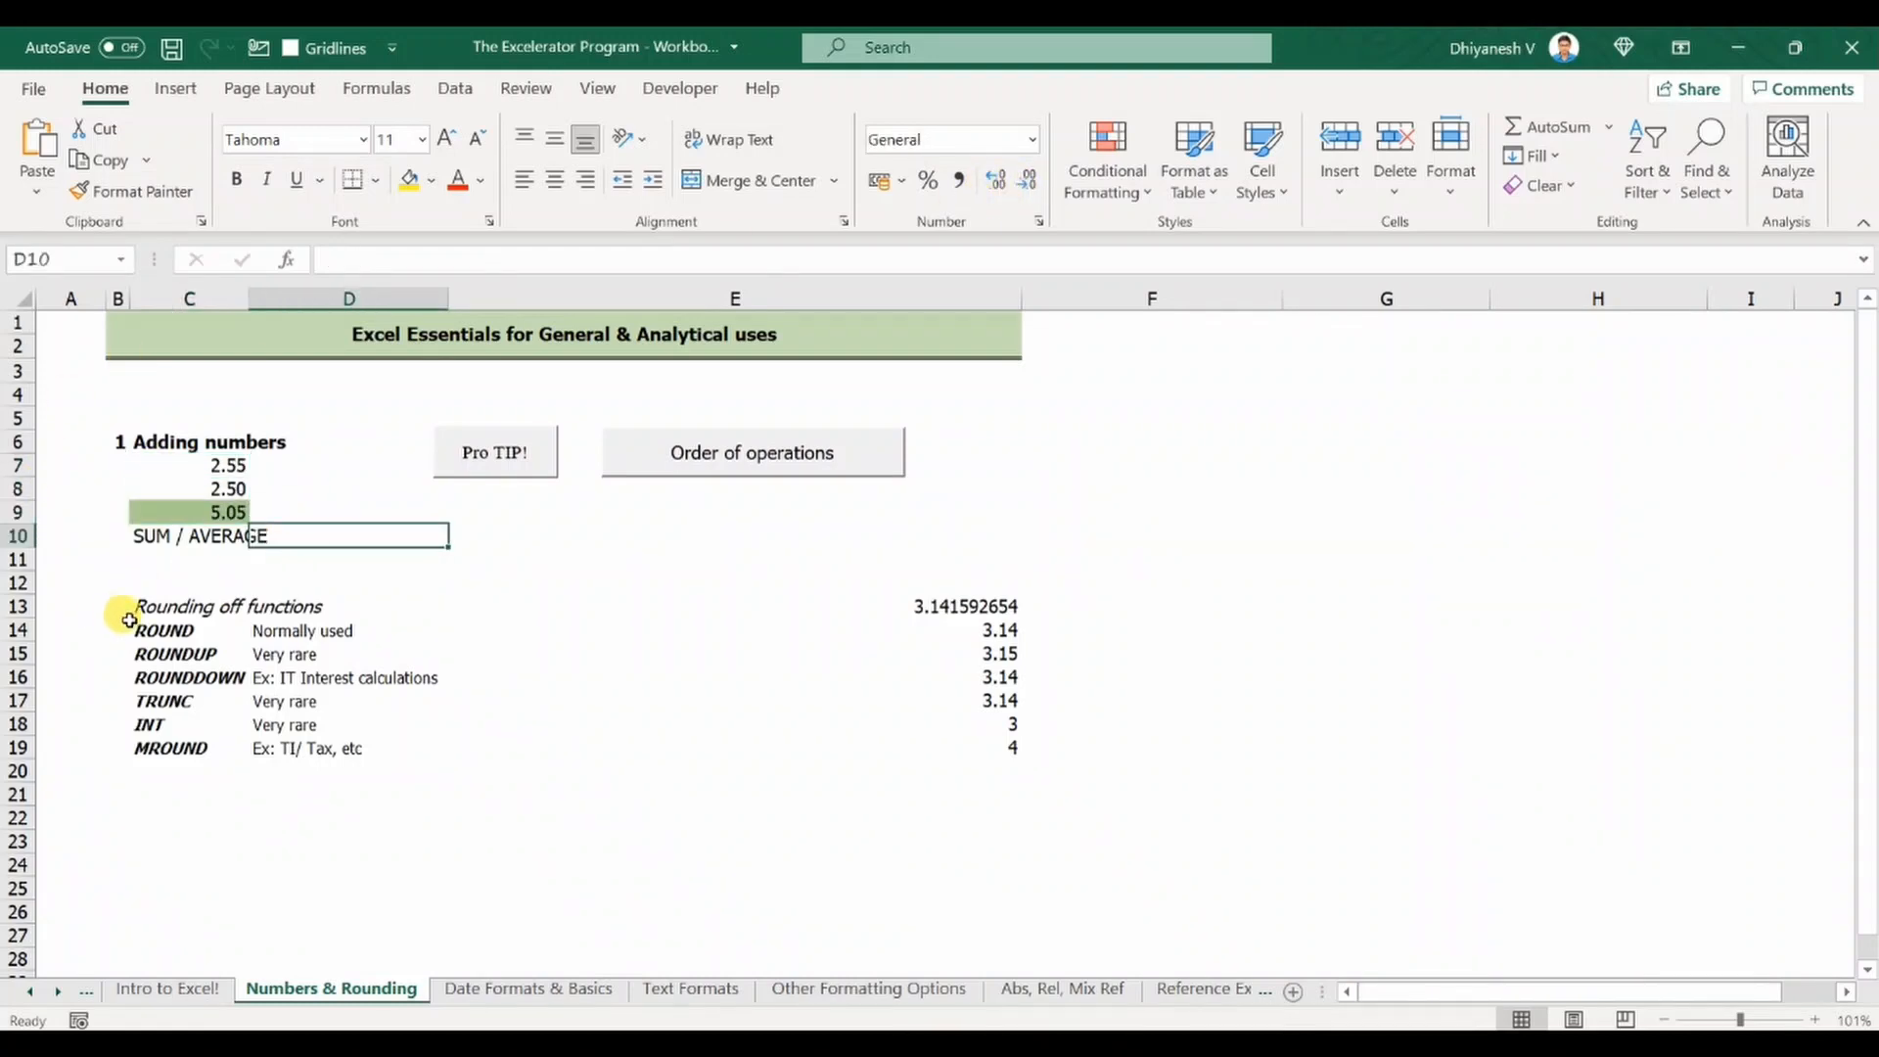
Step: Review the rounding functions table in C13:E19 and inspect the source formula in E13
drag(142, 608, 642, 751)
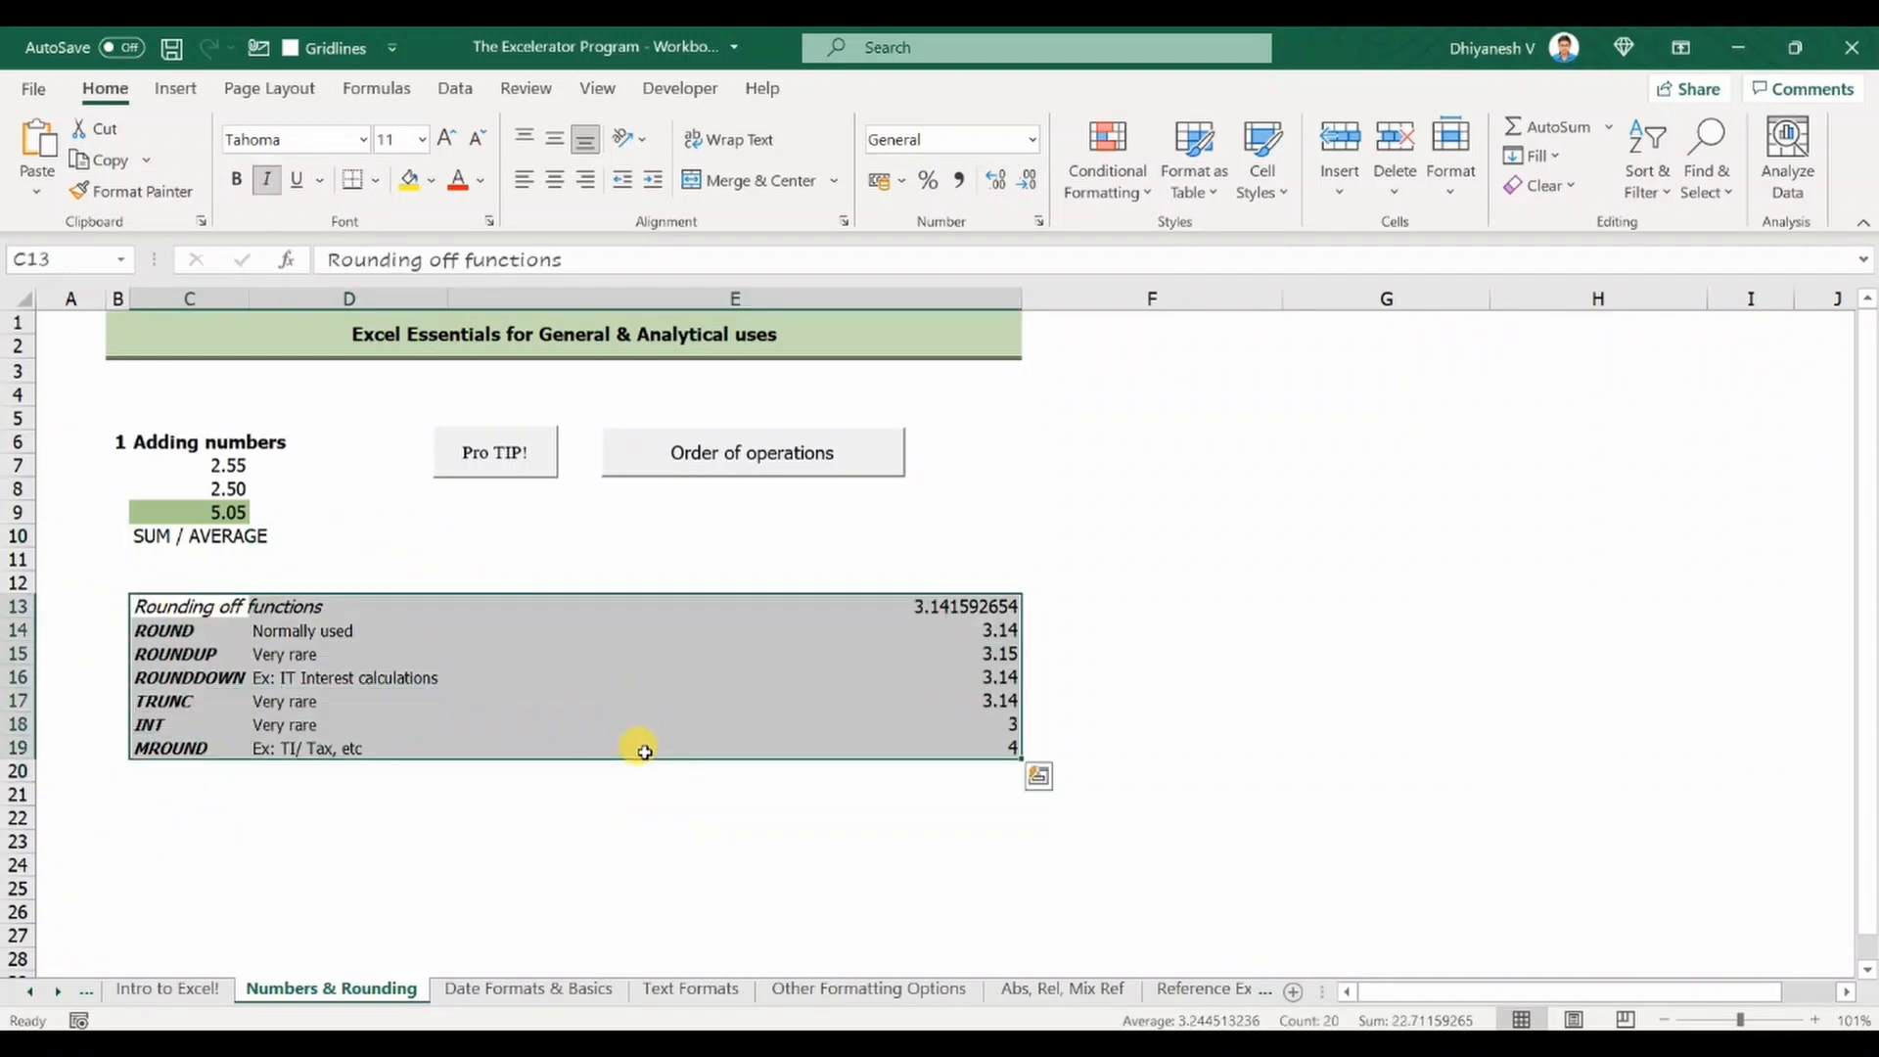
click(602, 780)
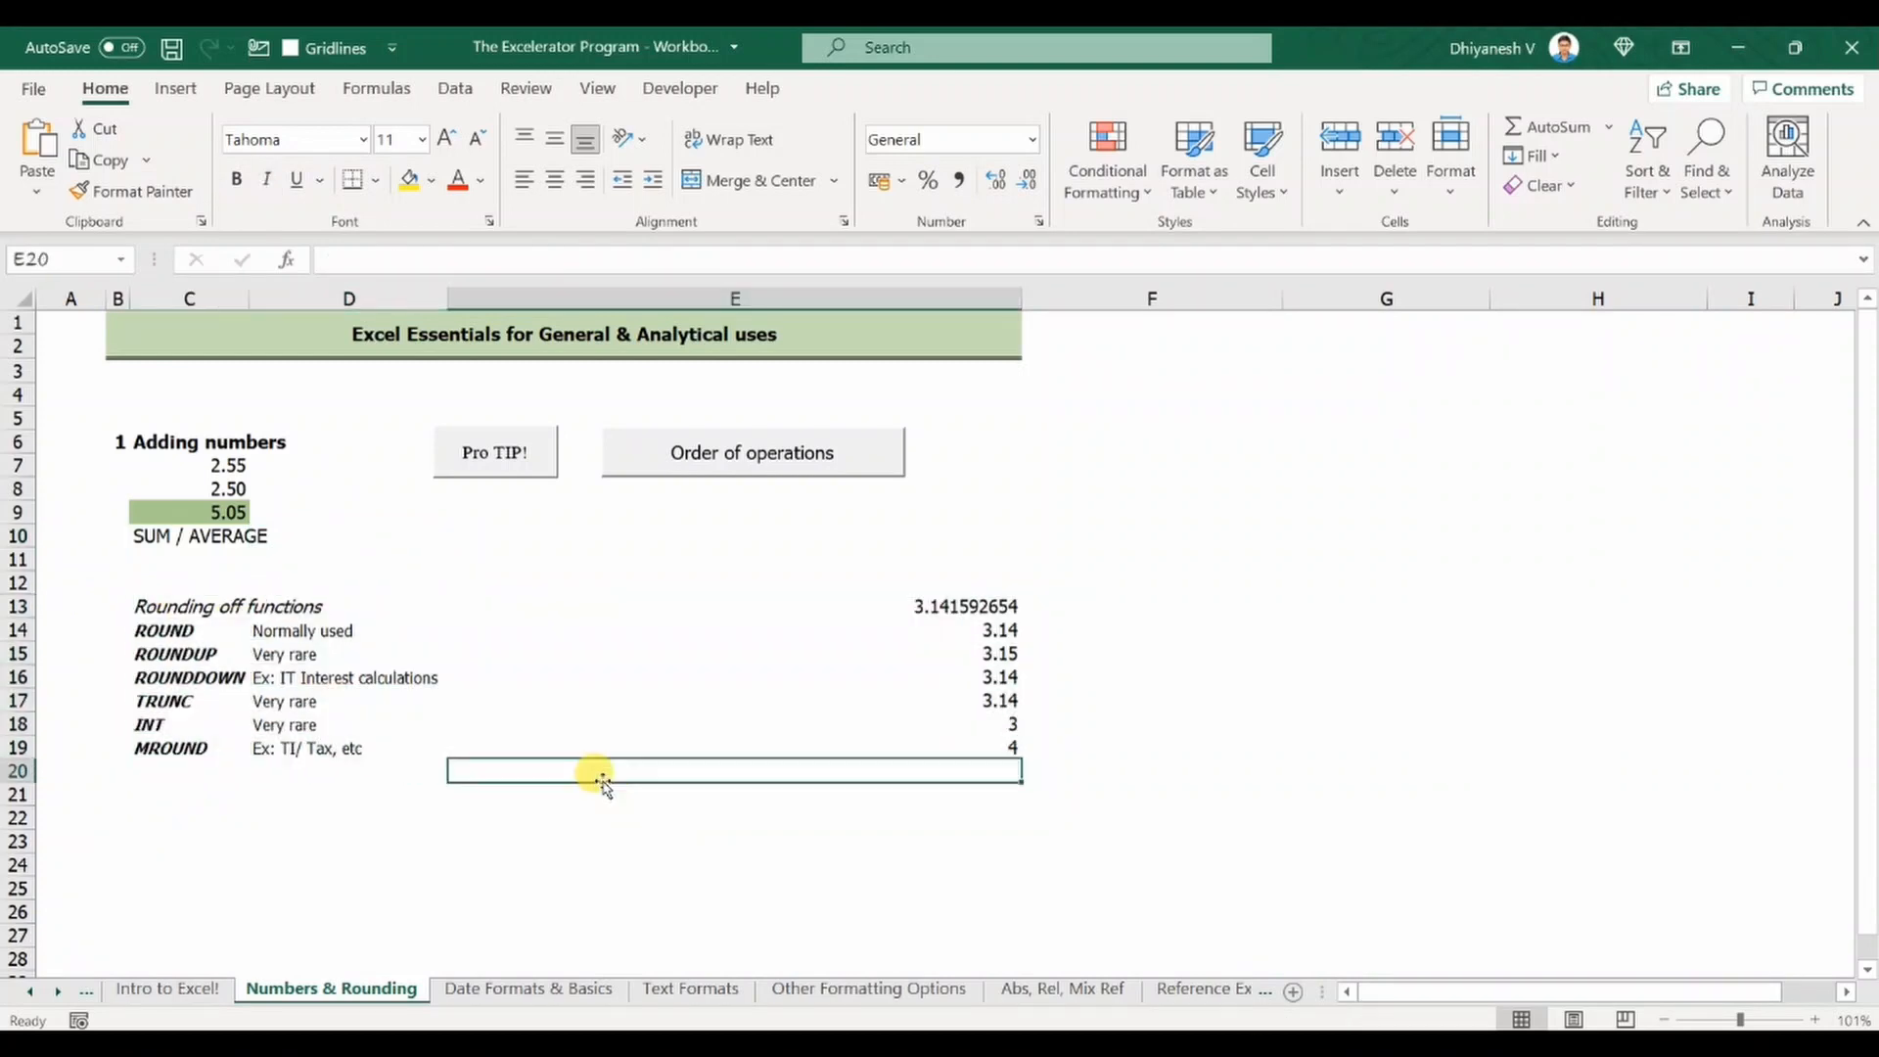
click(876, 628)
click(874, 601)
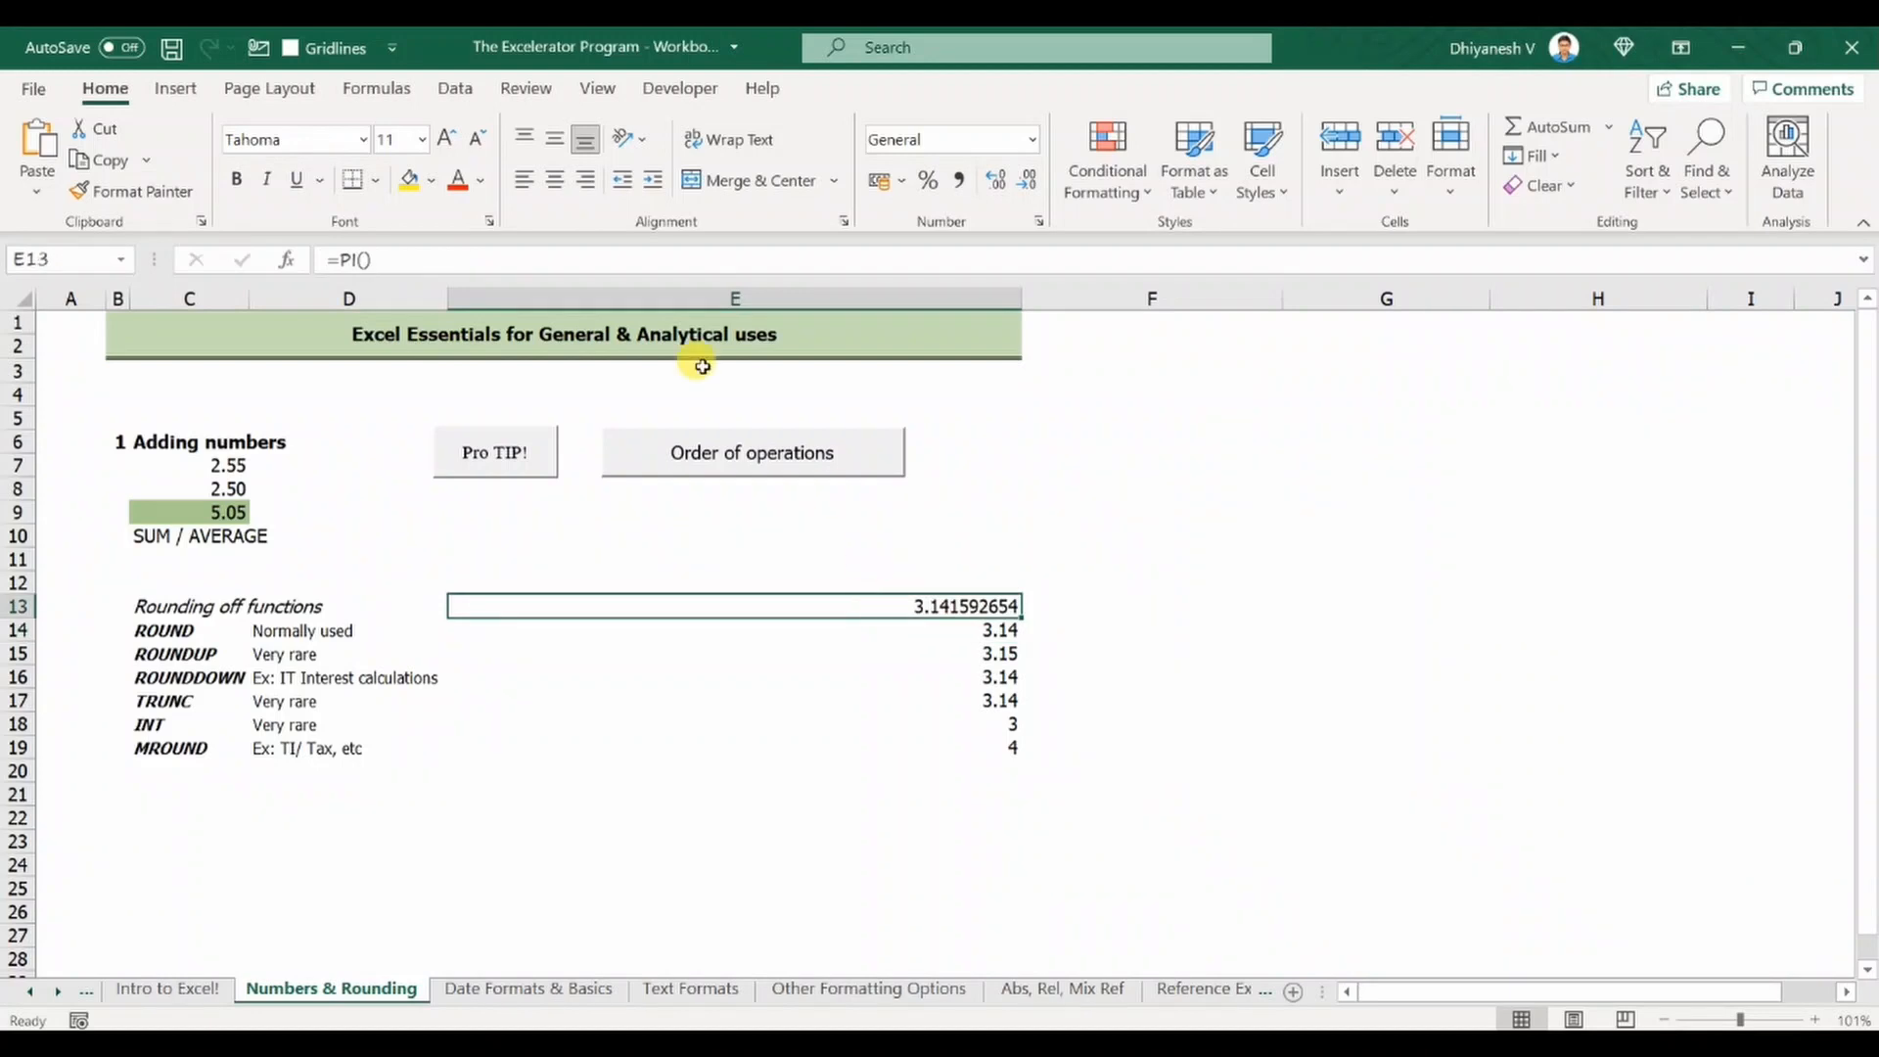
drag(373, 259, 274, 259)
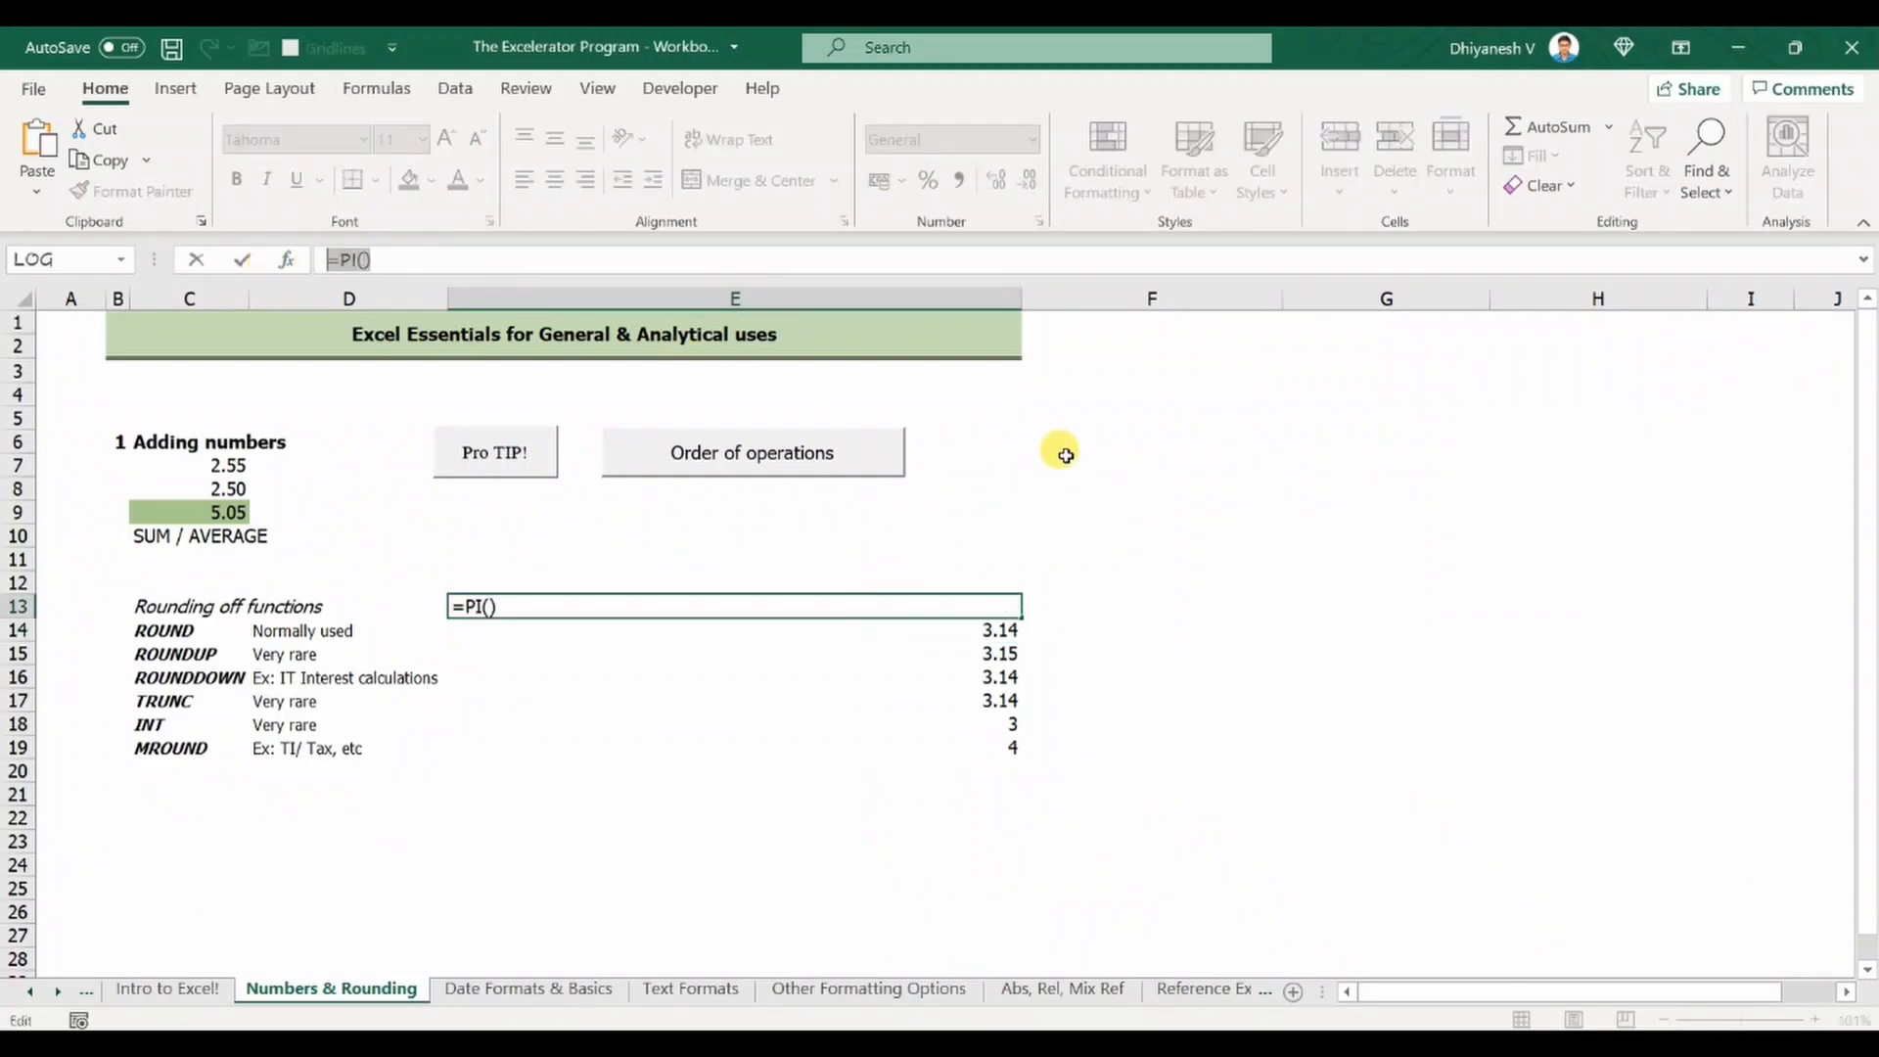
key(Escape)
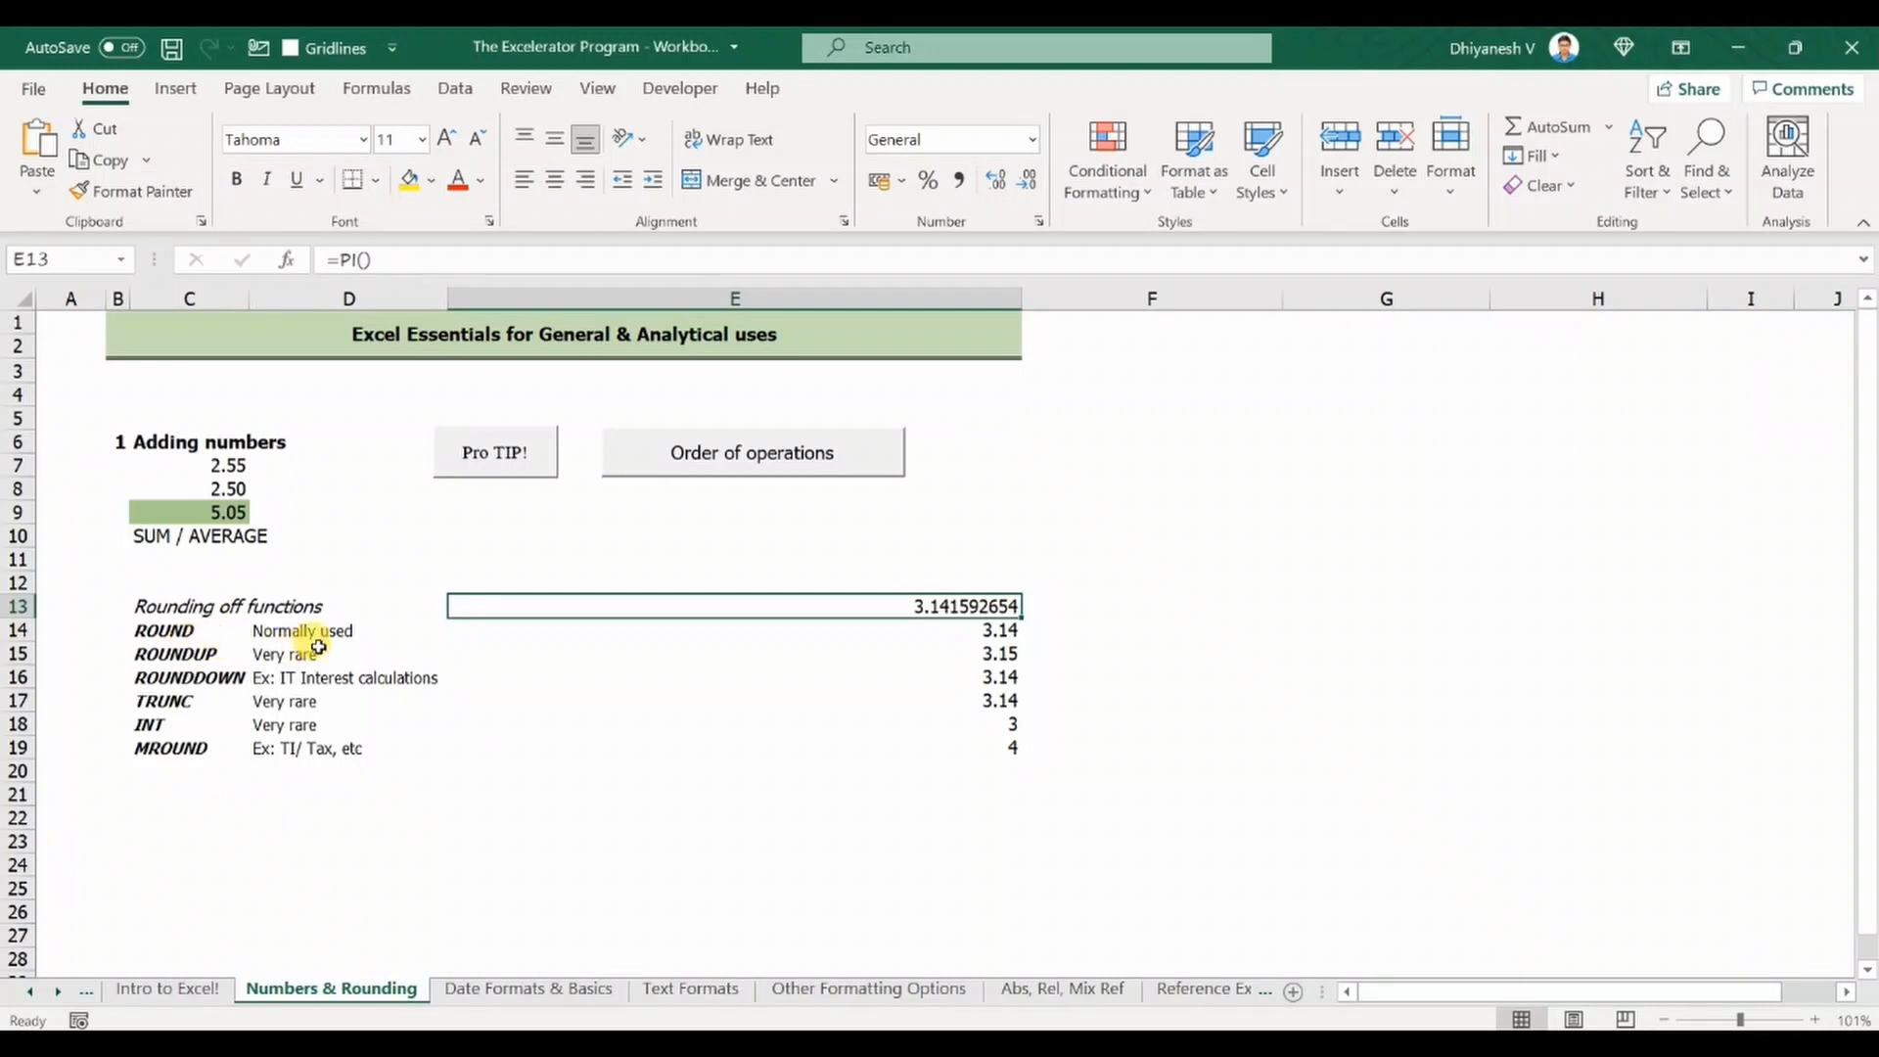
Step: Compare the ROUND example in E14 with the ROUNDUP example in E15, including their formulas and usage notes
click(524, 628)
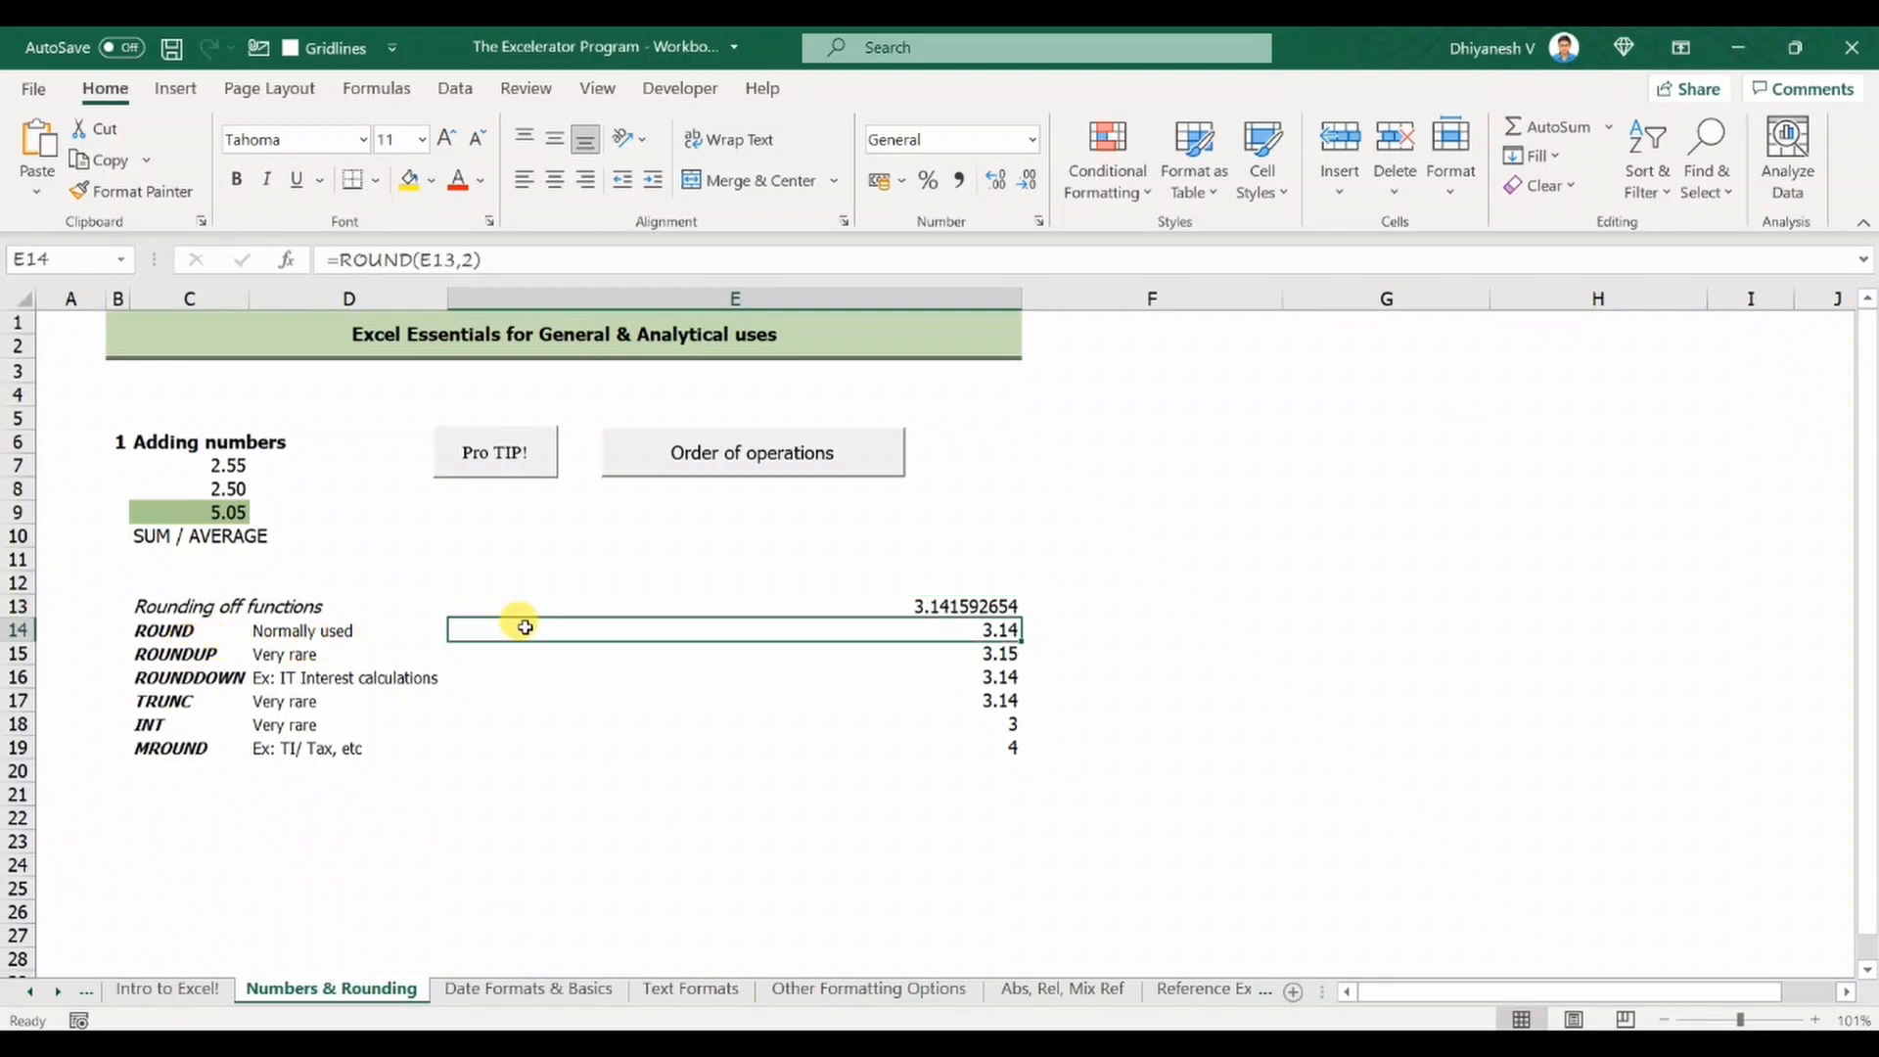
click(354, 631)
click(529, 627)
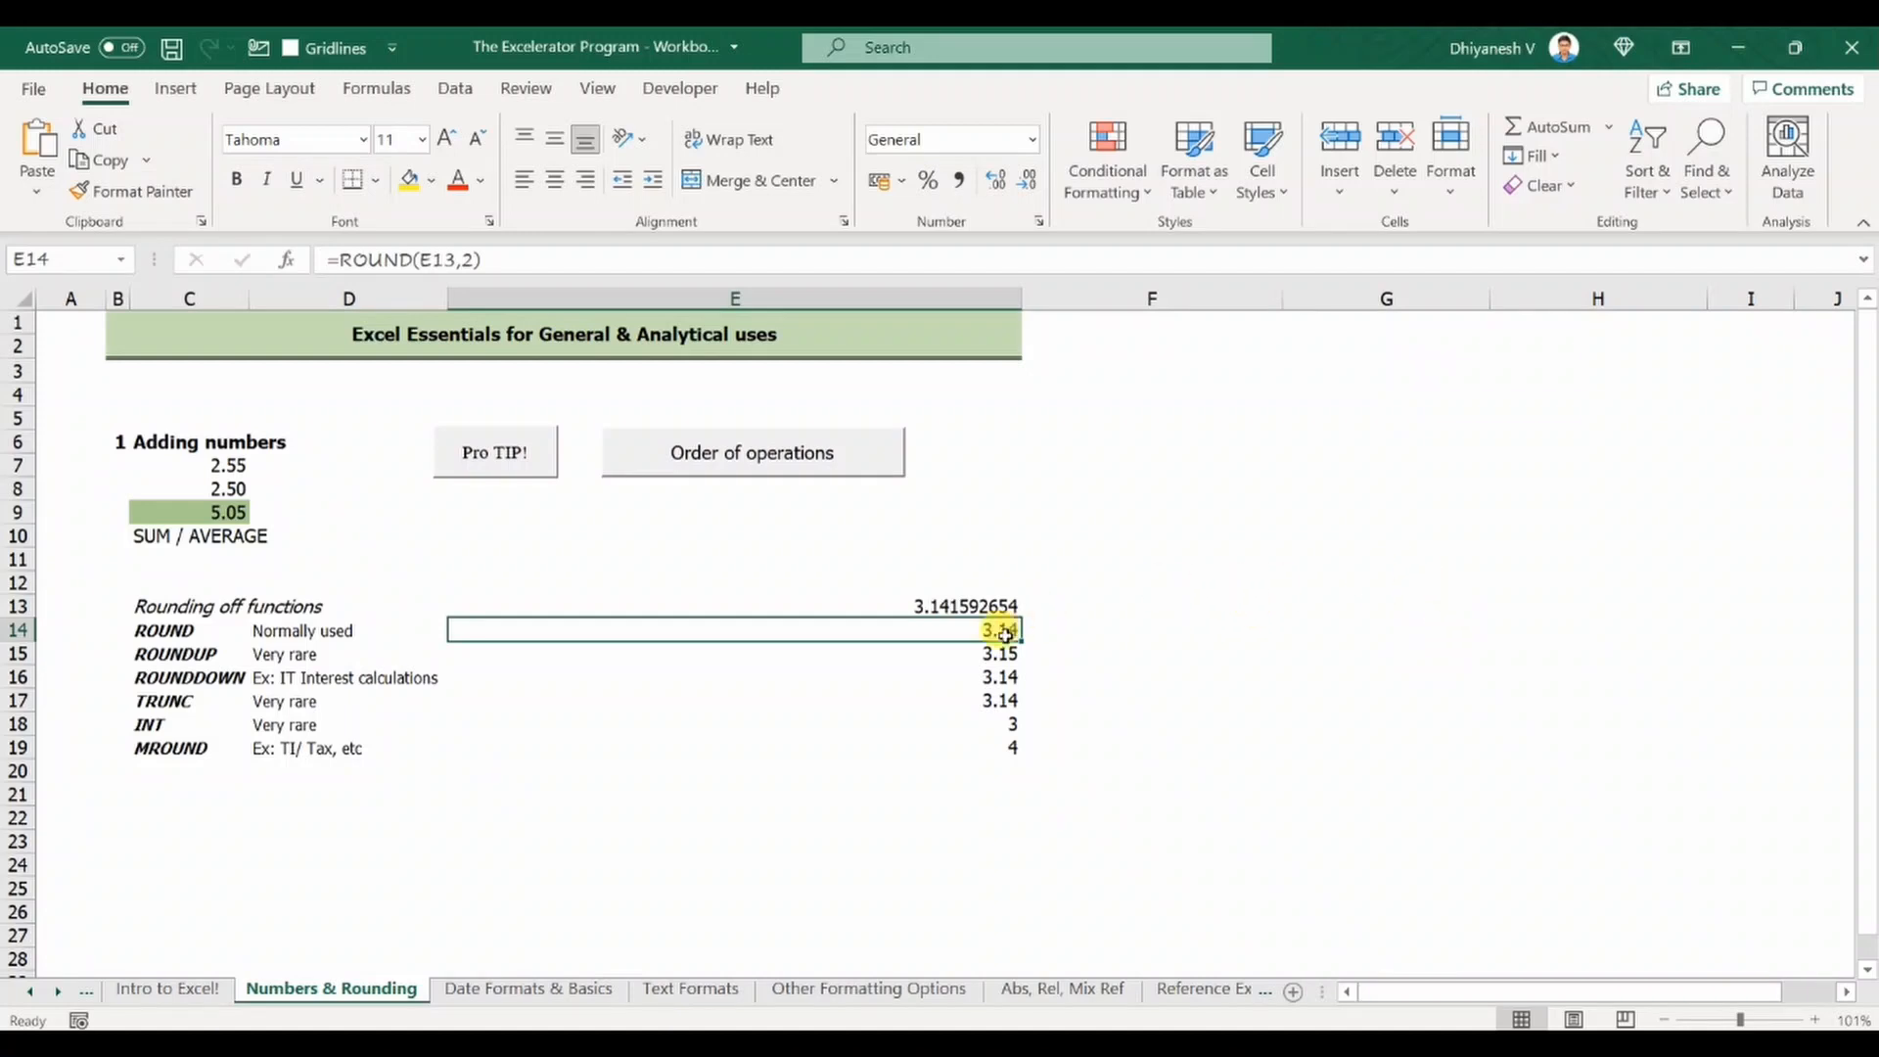
click(201, 651)
click(286, 651)
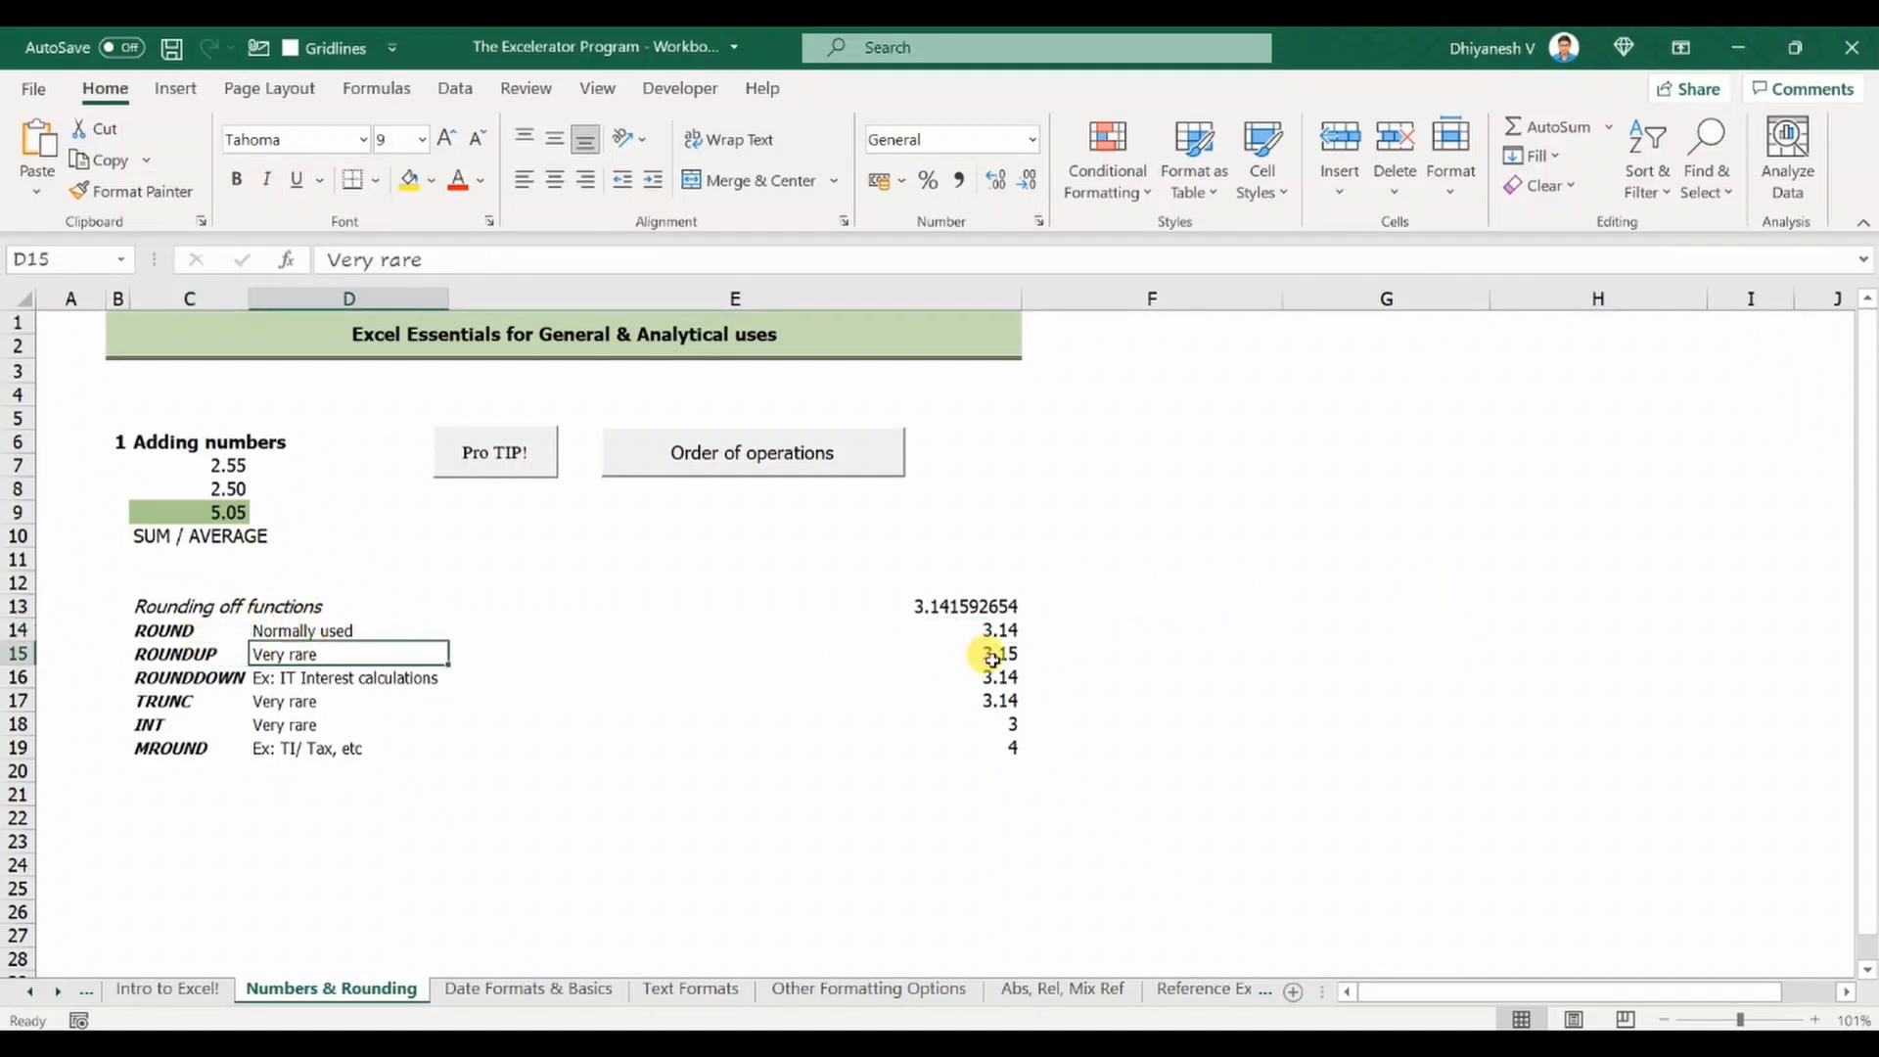
click(992, 658)
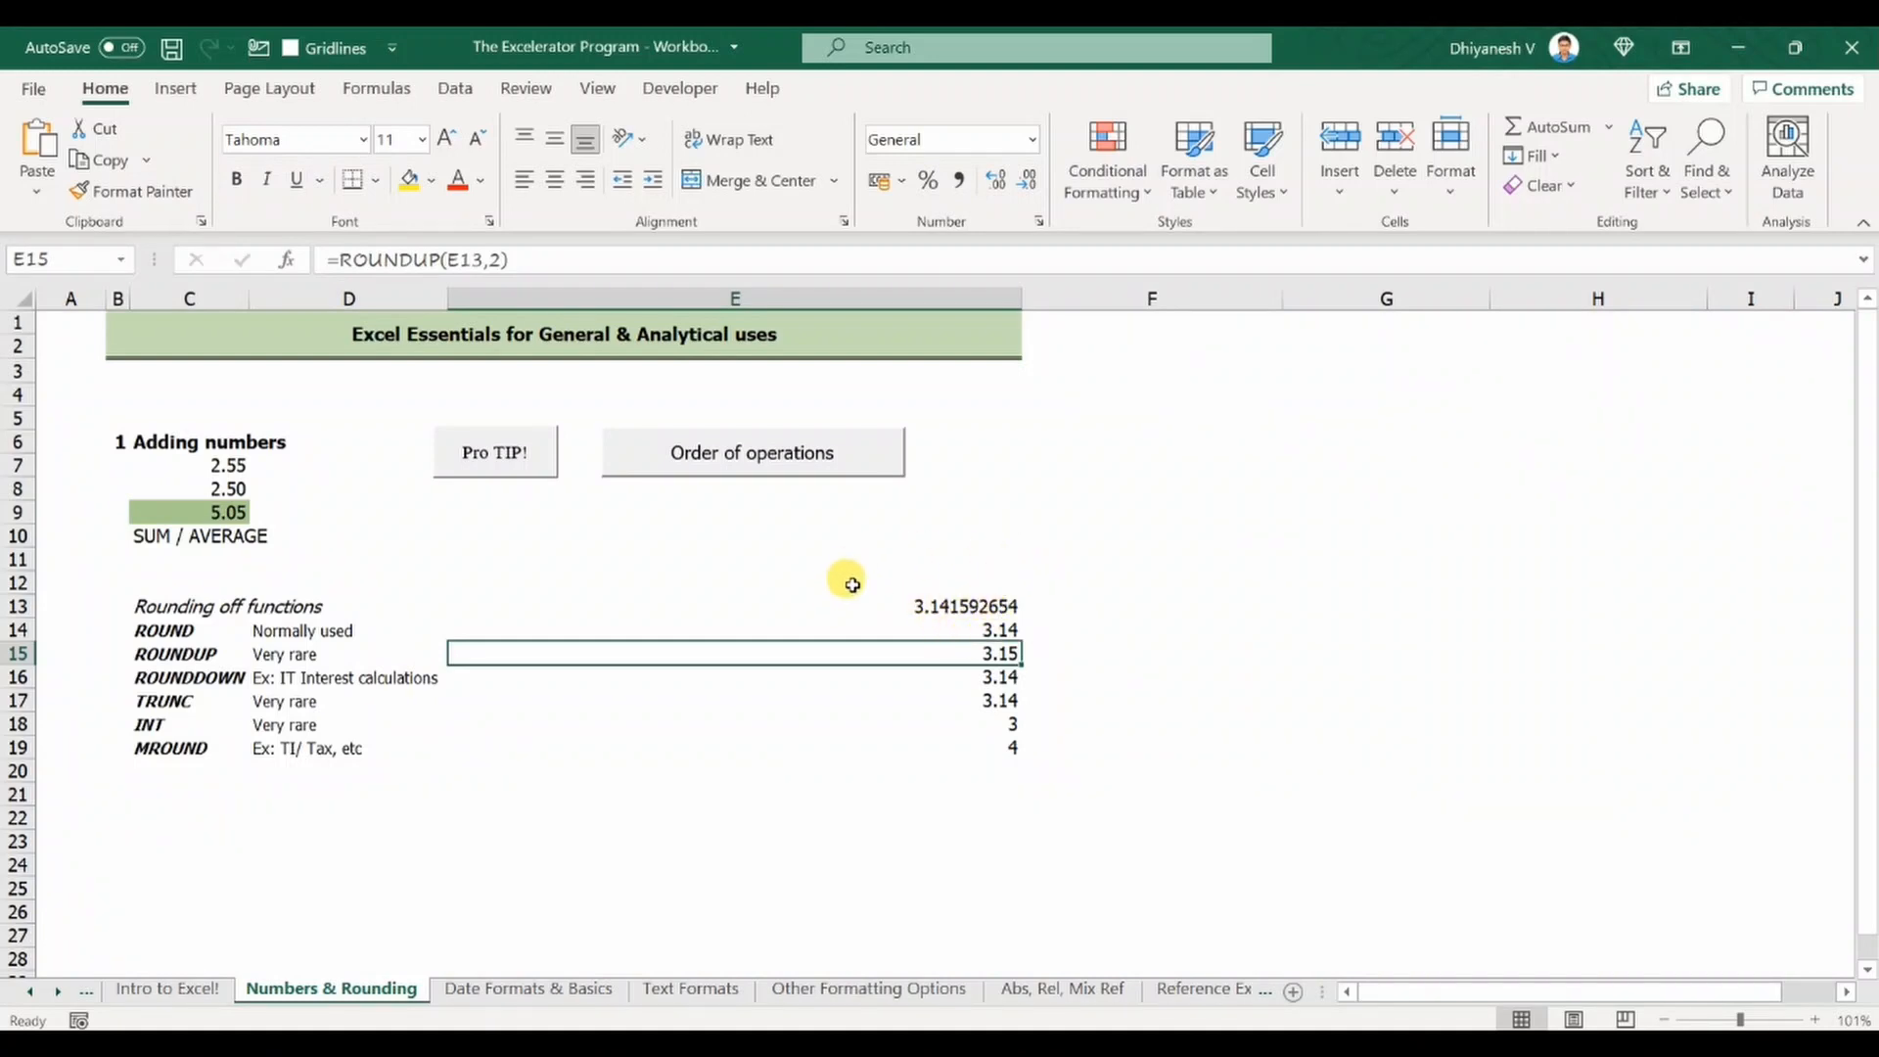
click(880, 627)
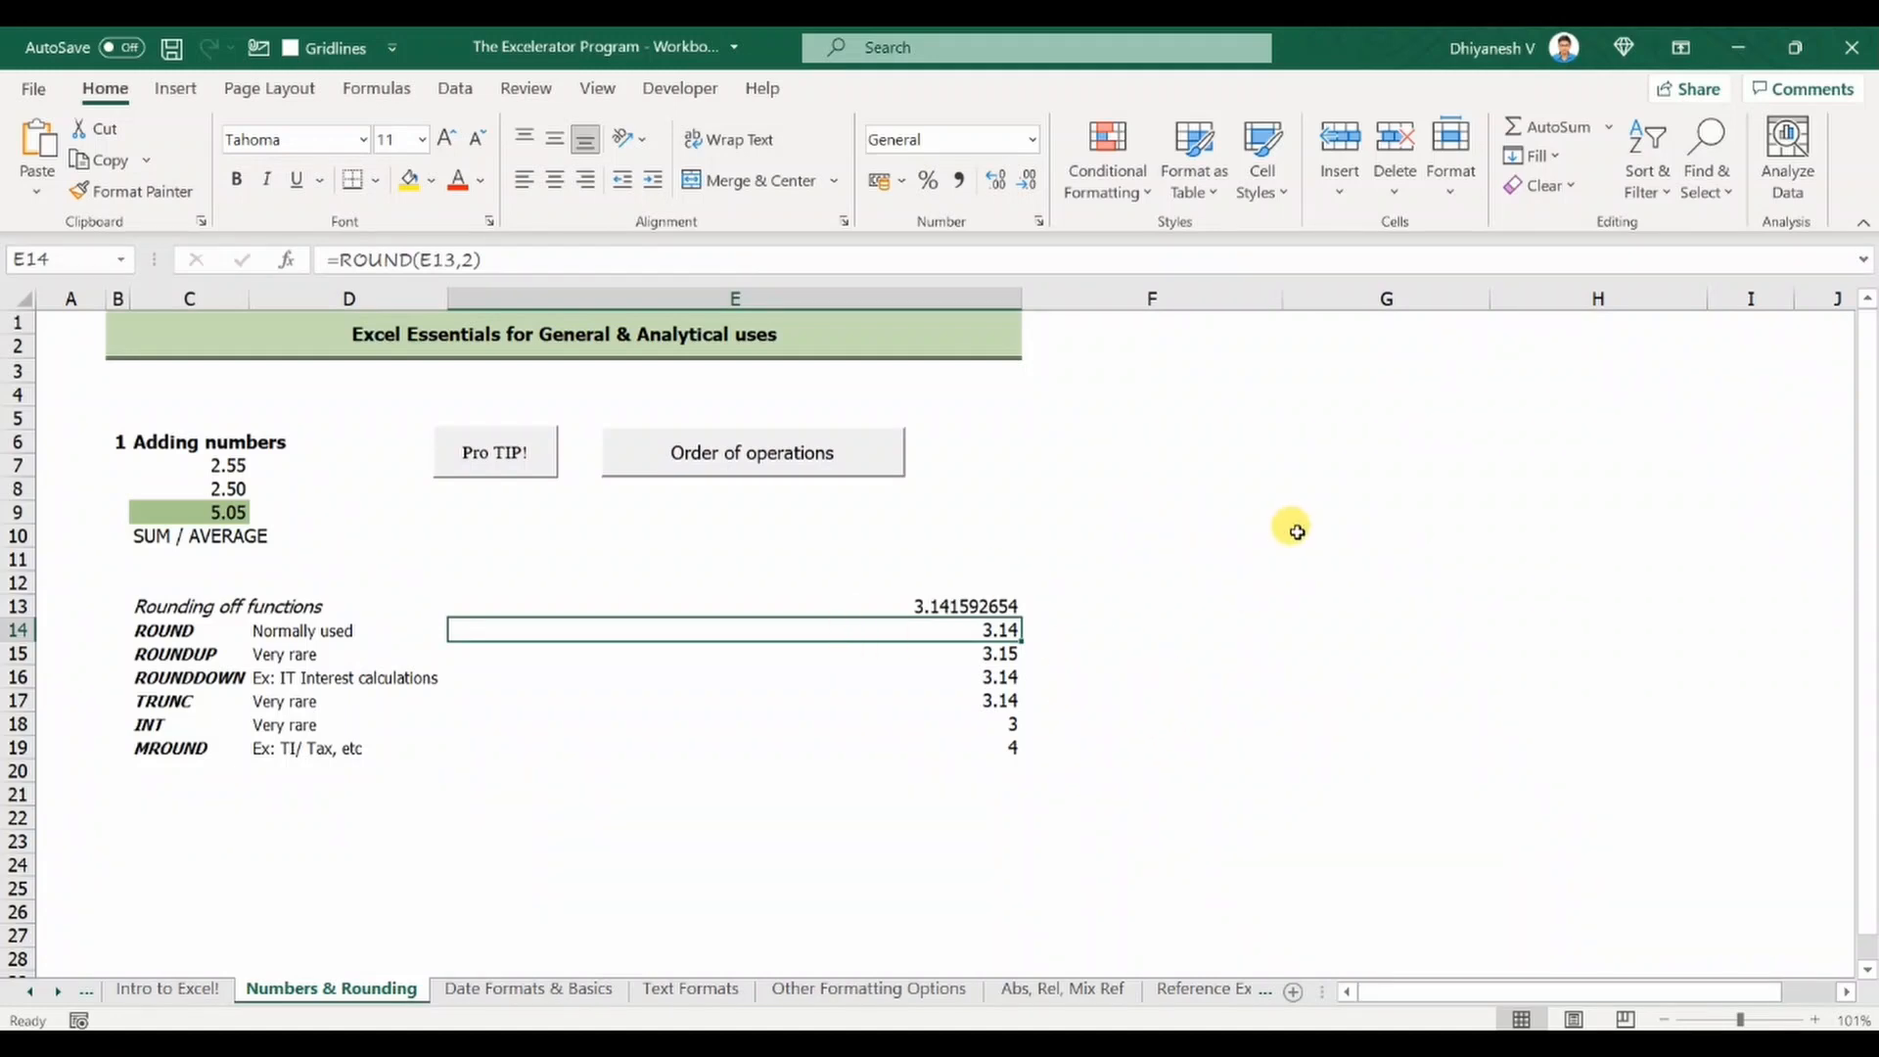
click(1007, 650)
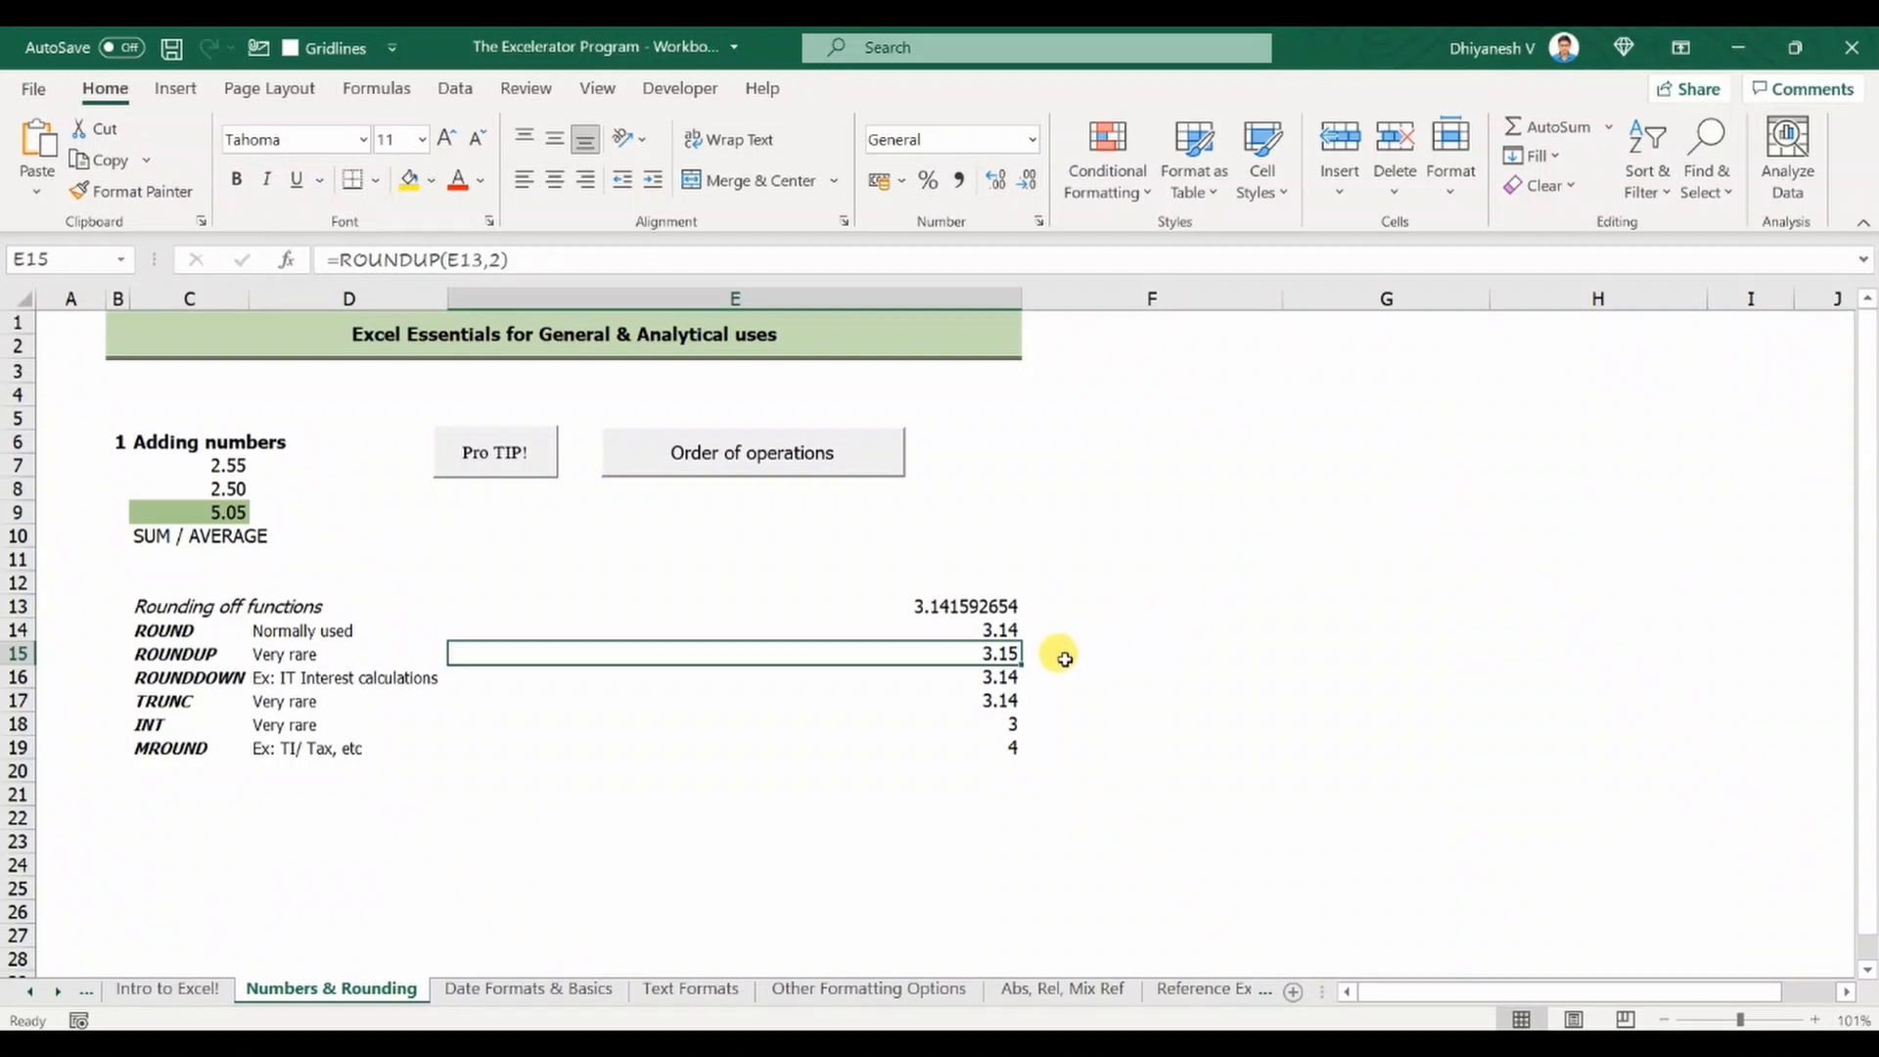
Step: Examine the ROUNDDOWN, TRUNC, INT and MROUND formulas in E16:E19
click(1013, 680)
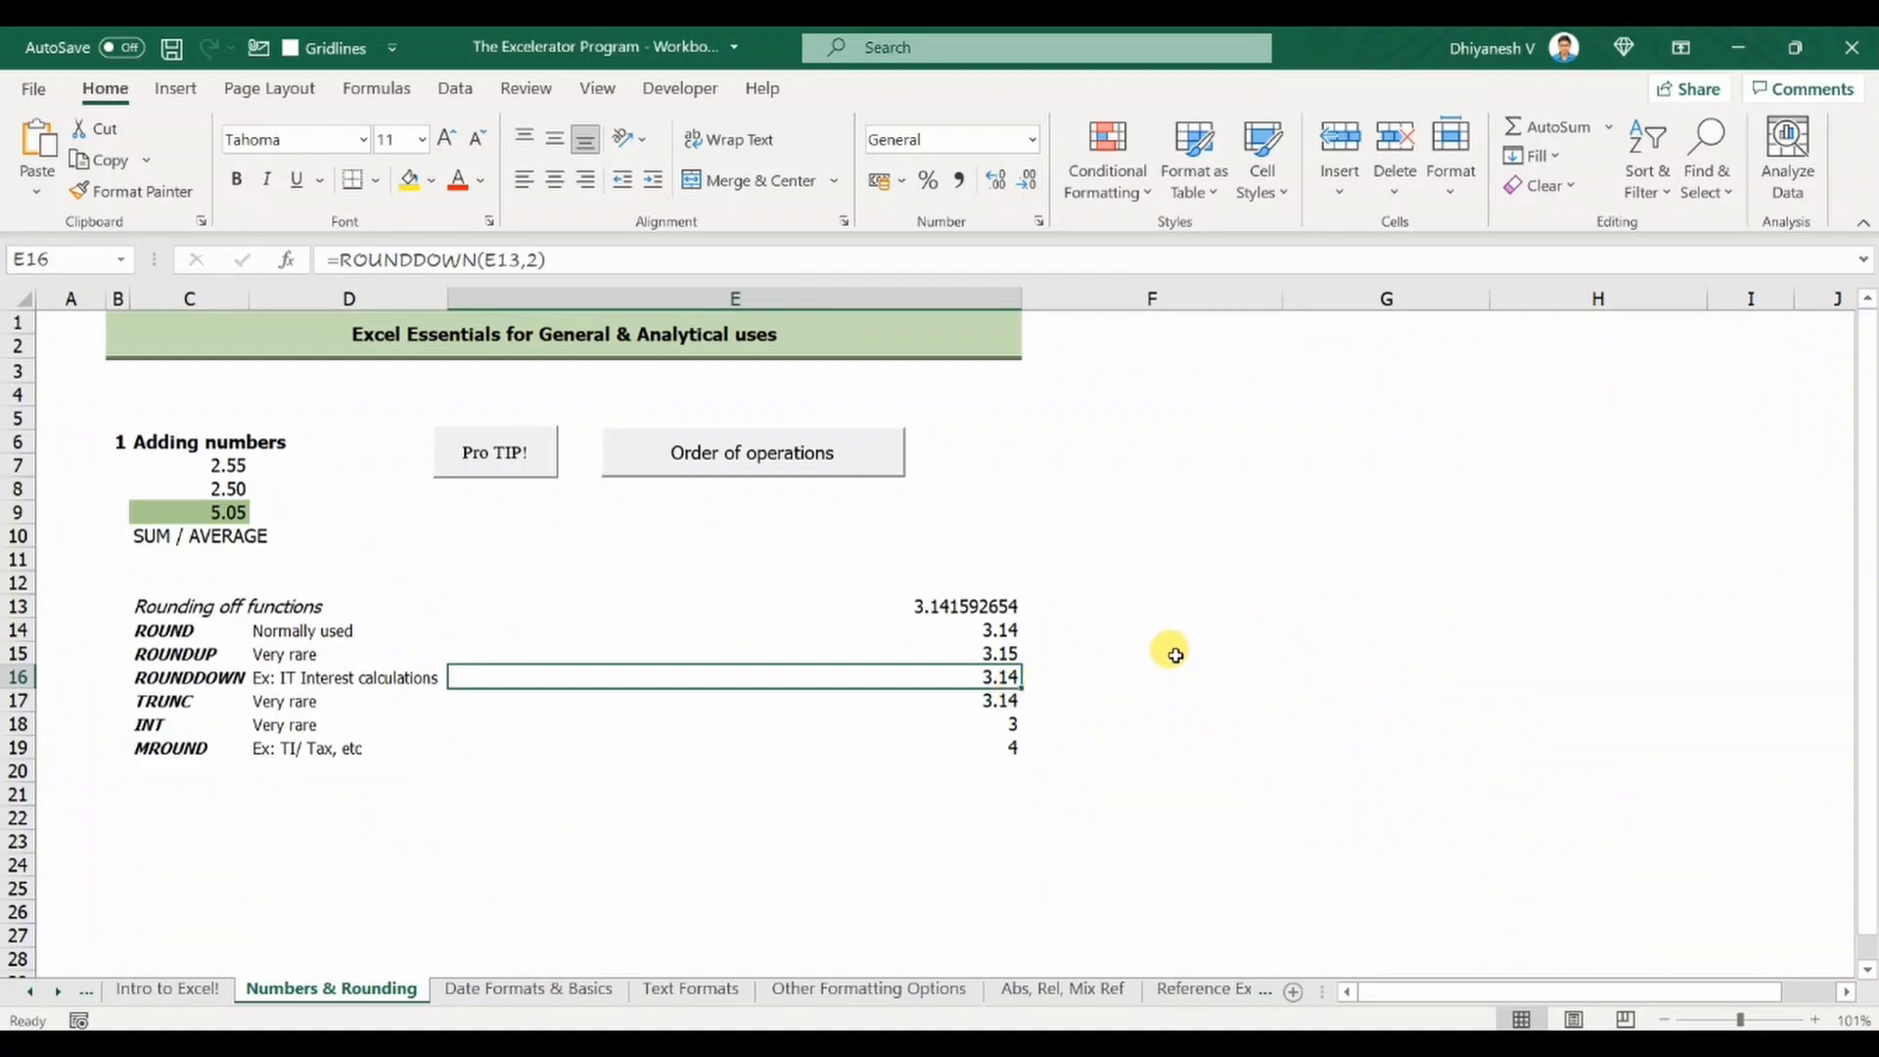
click(912, 705)
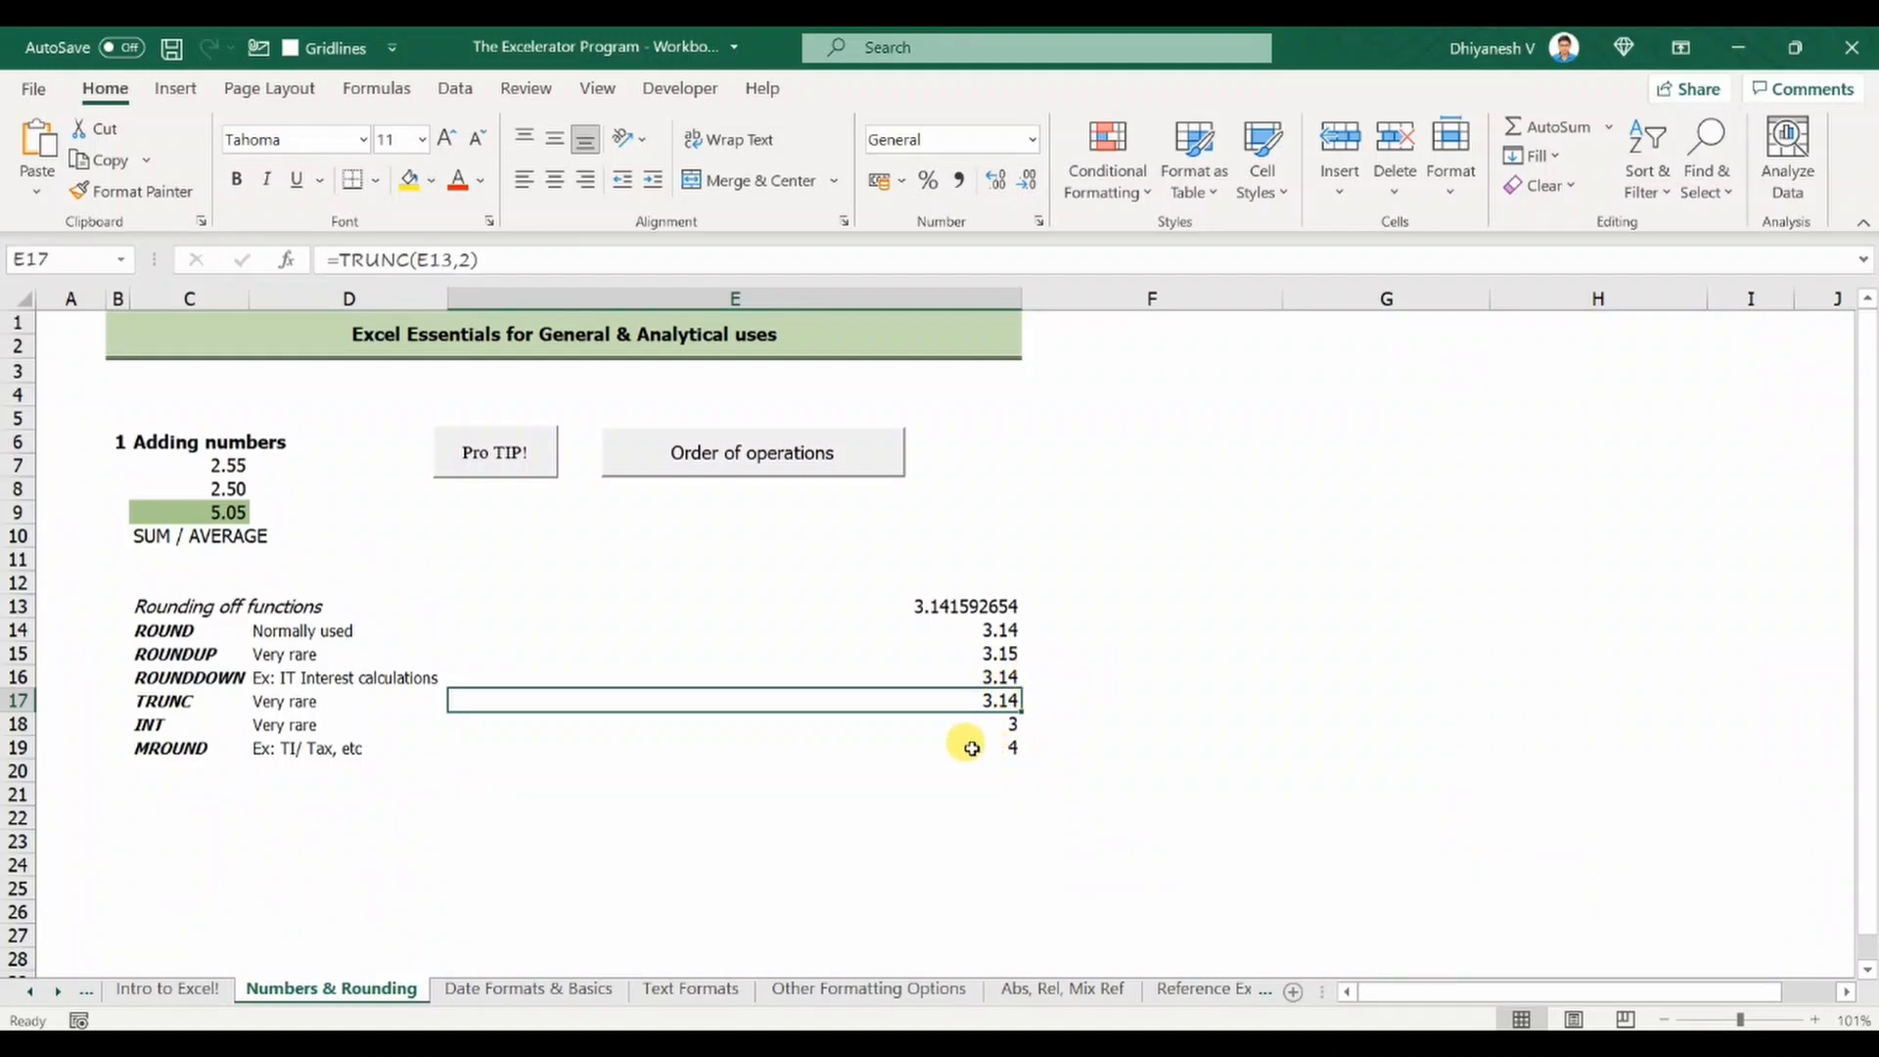
click(869, 721)
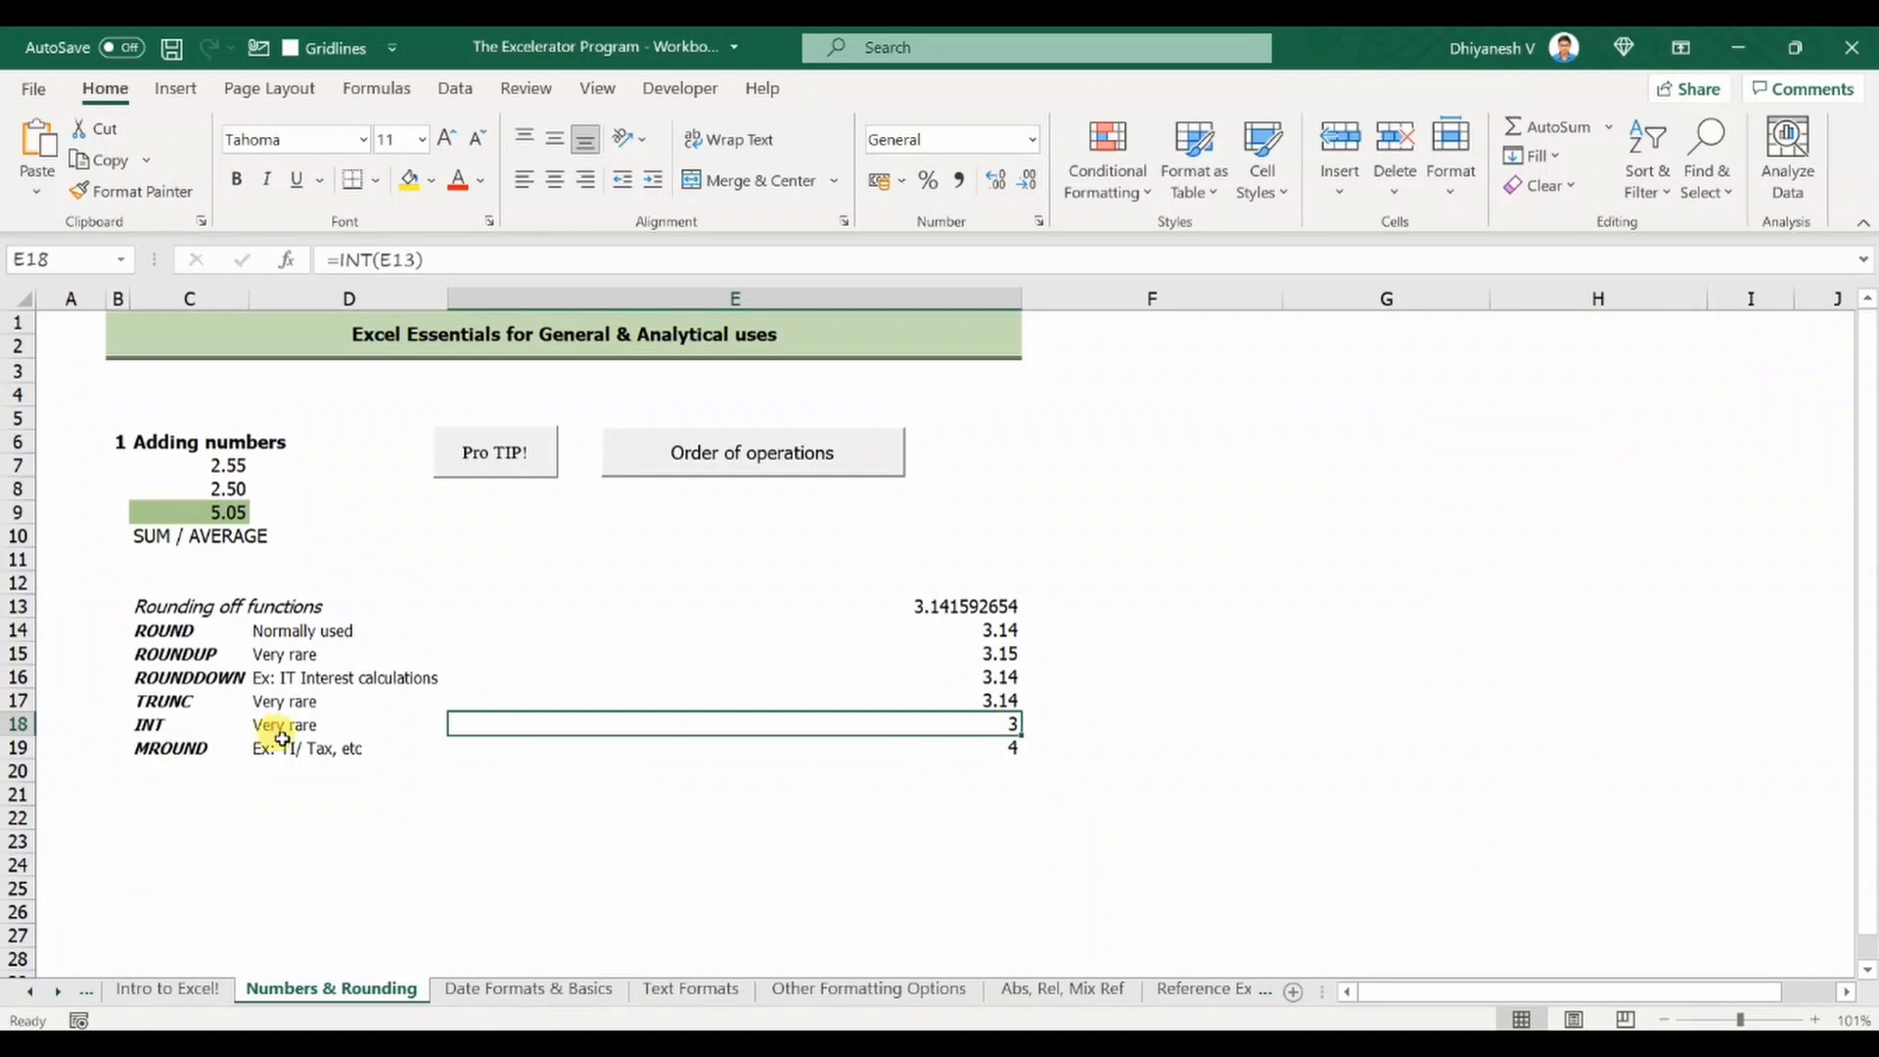
click(144, 752)
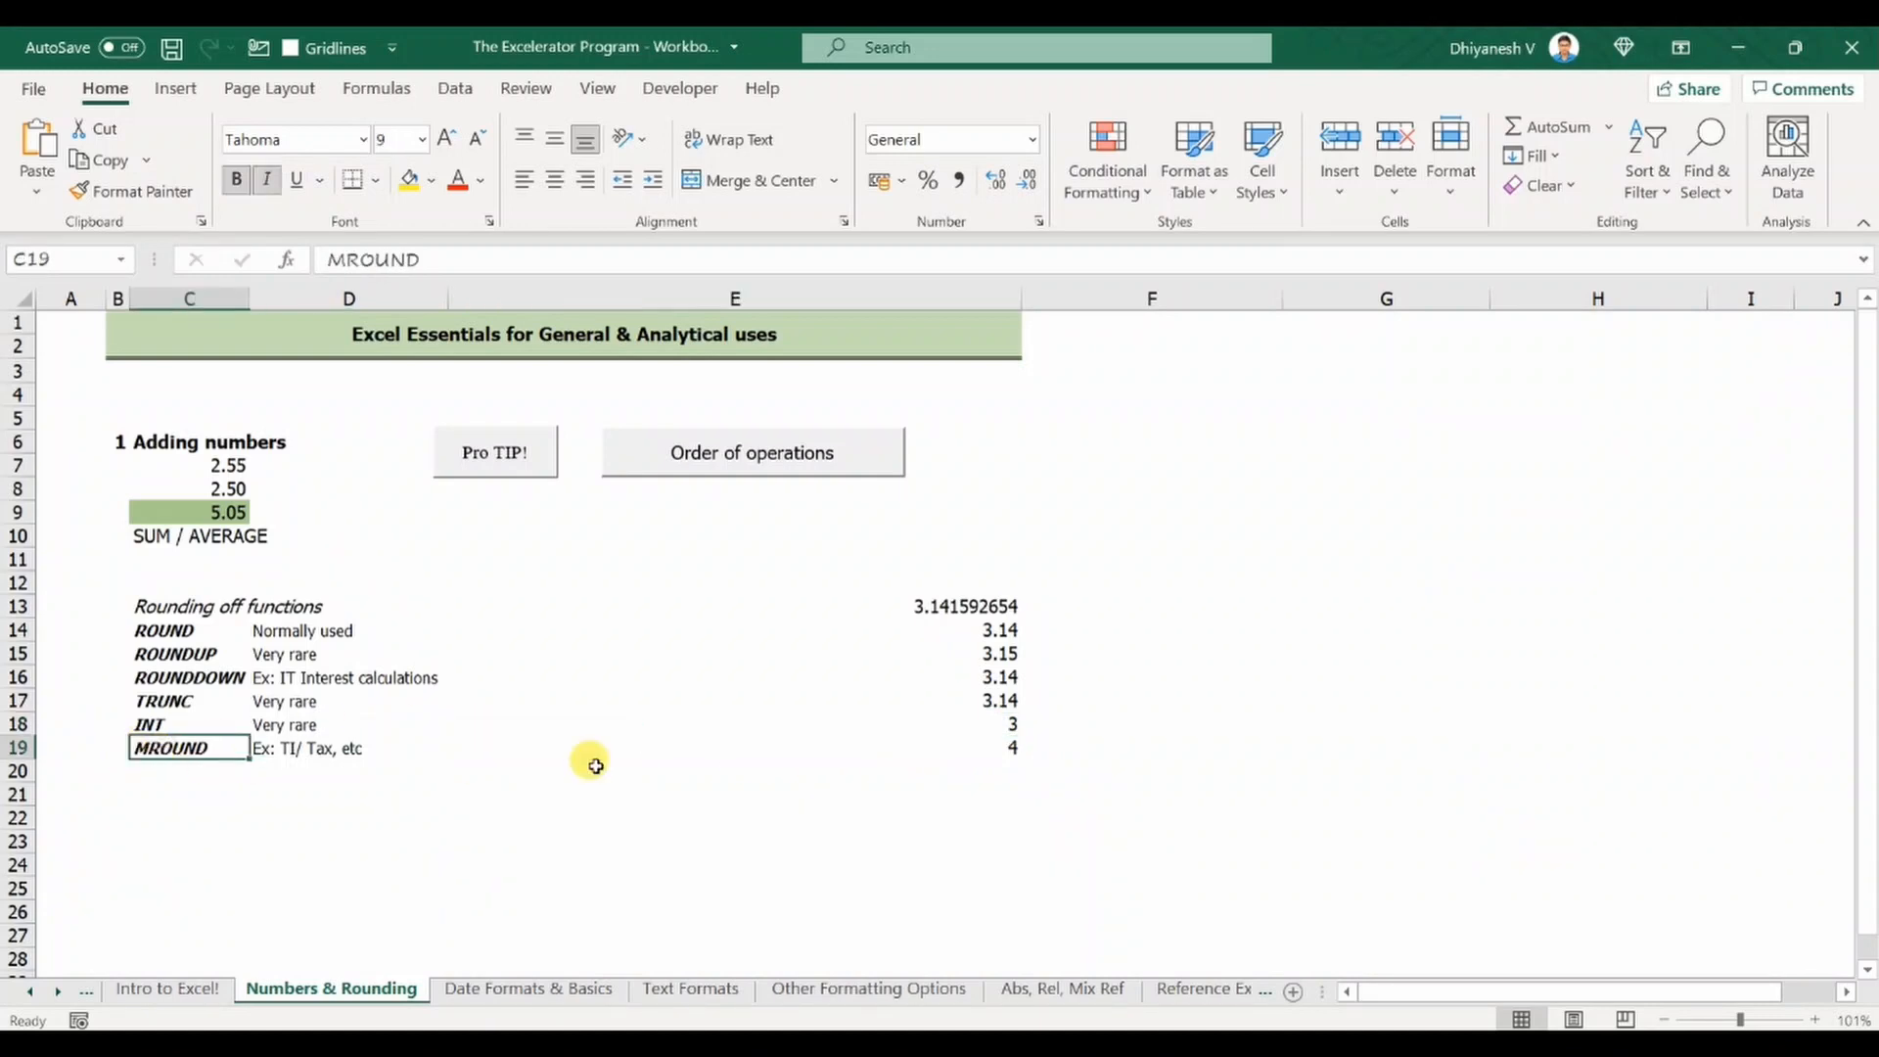
click(957, 748)
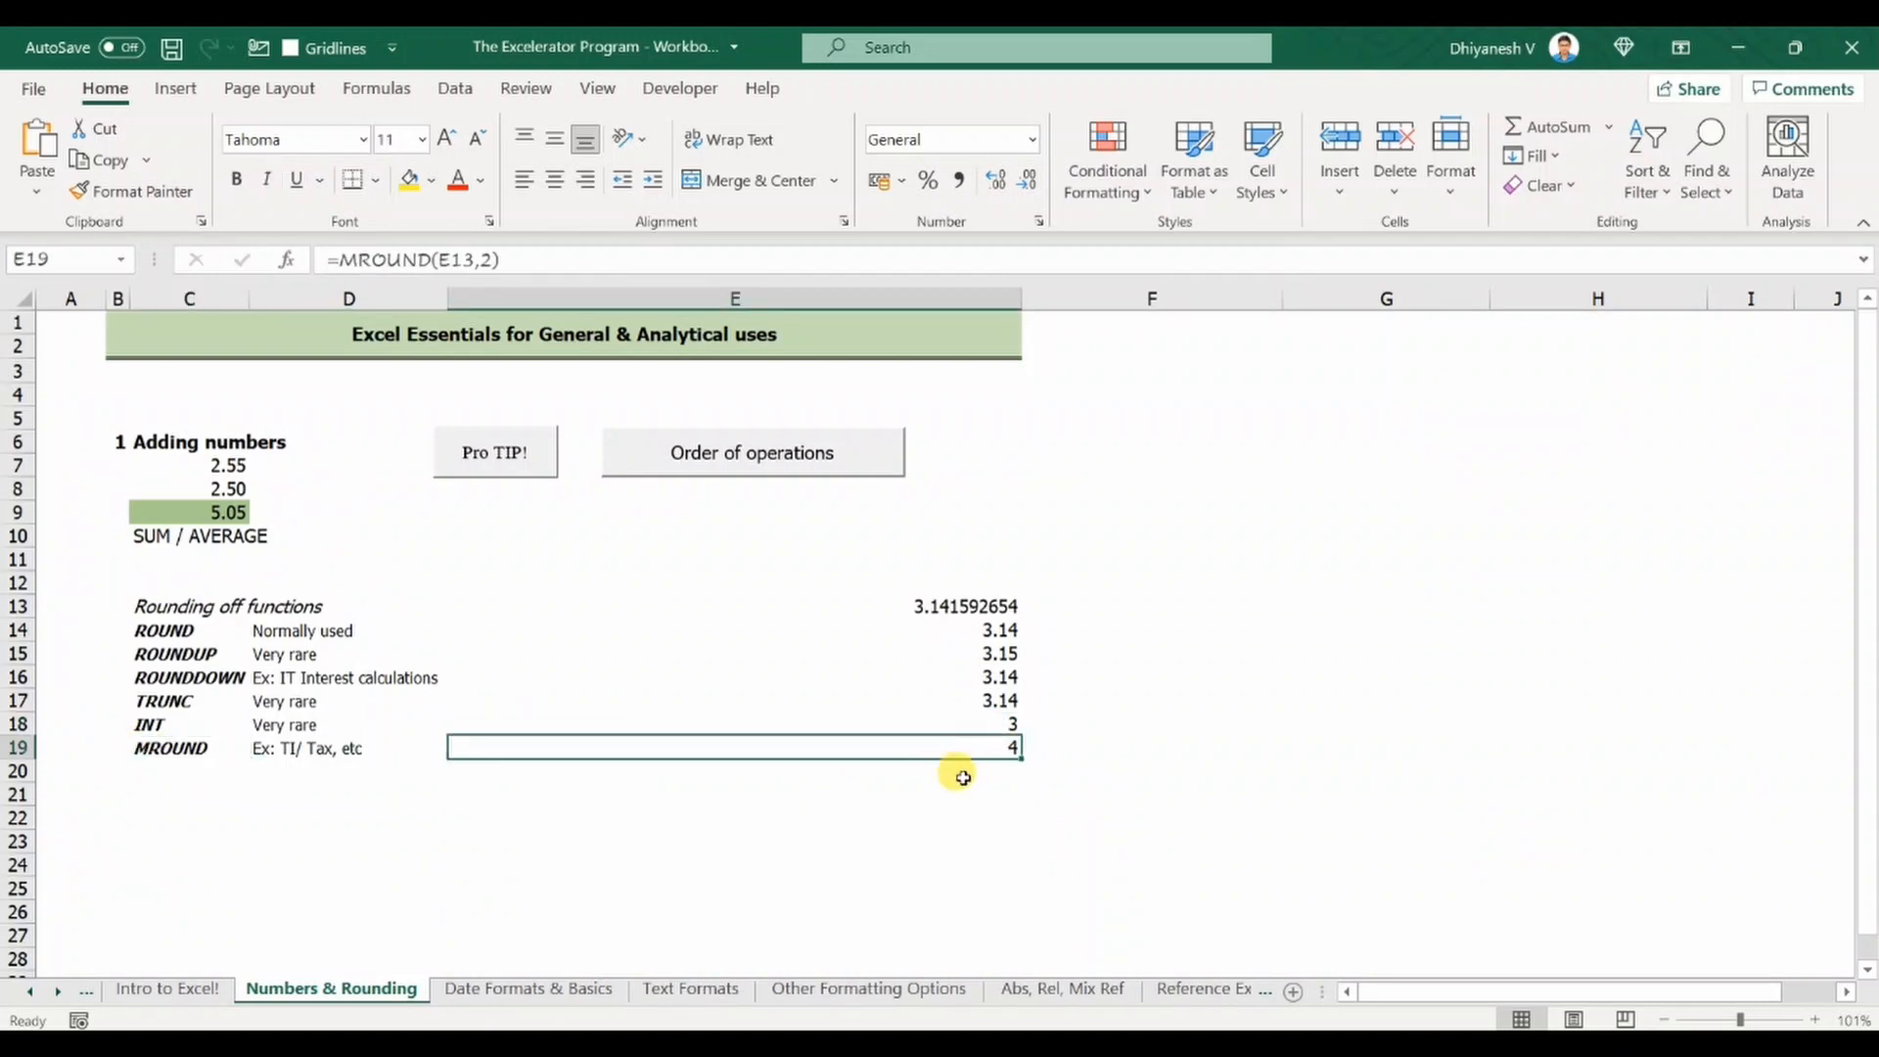
click(1125, 703)
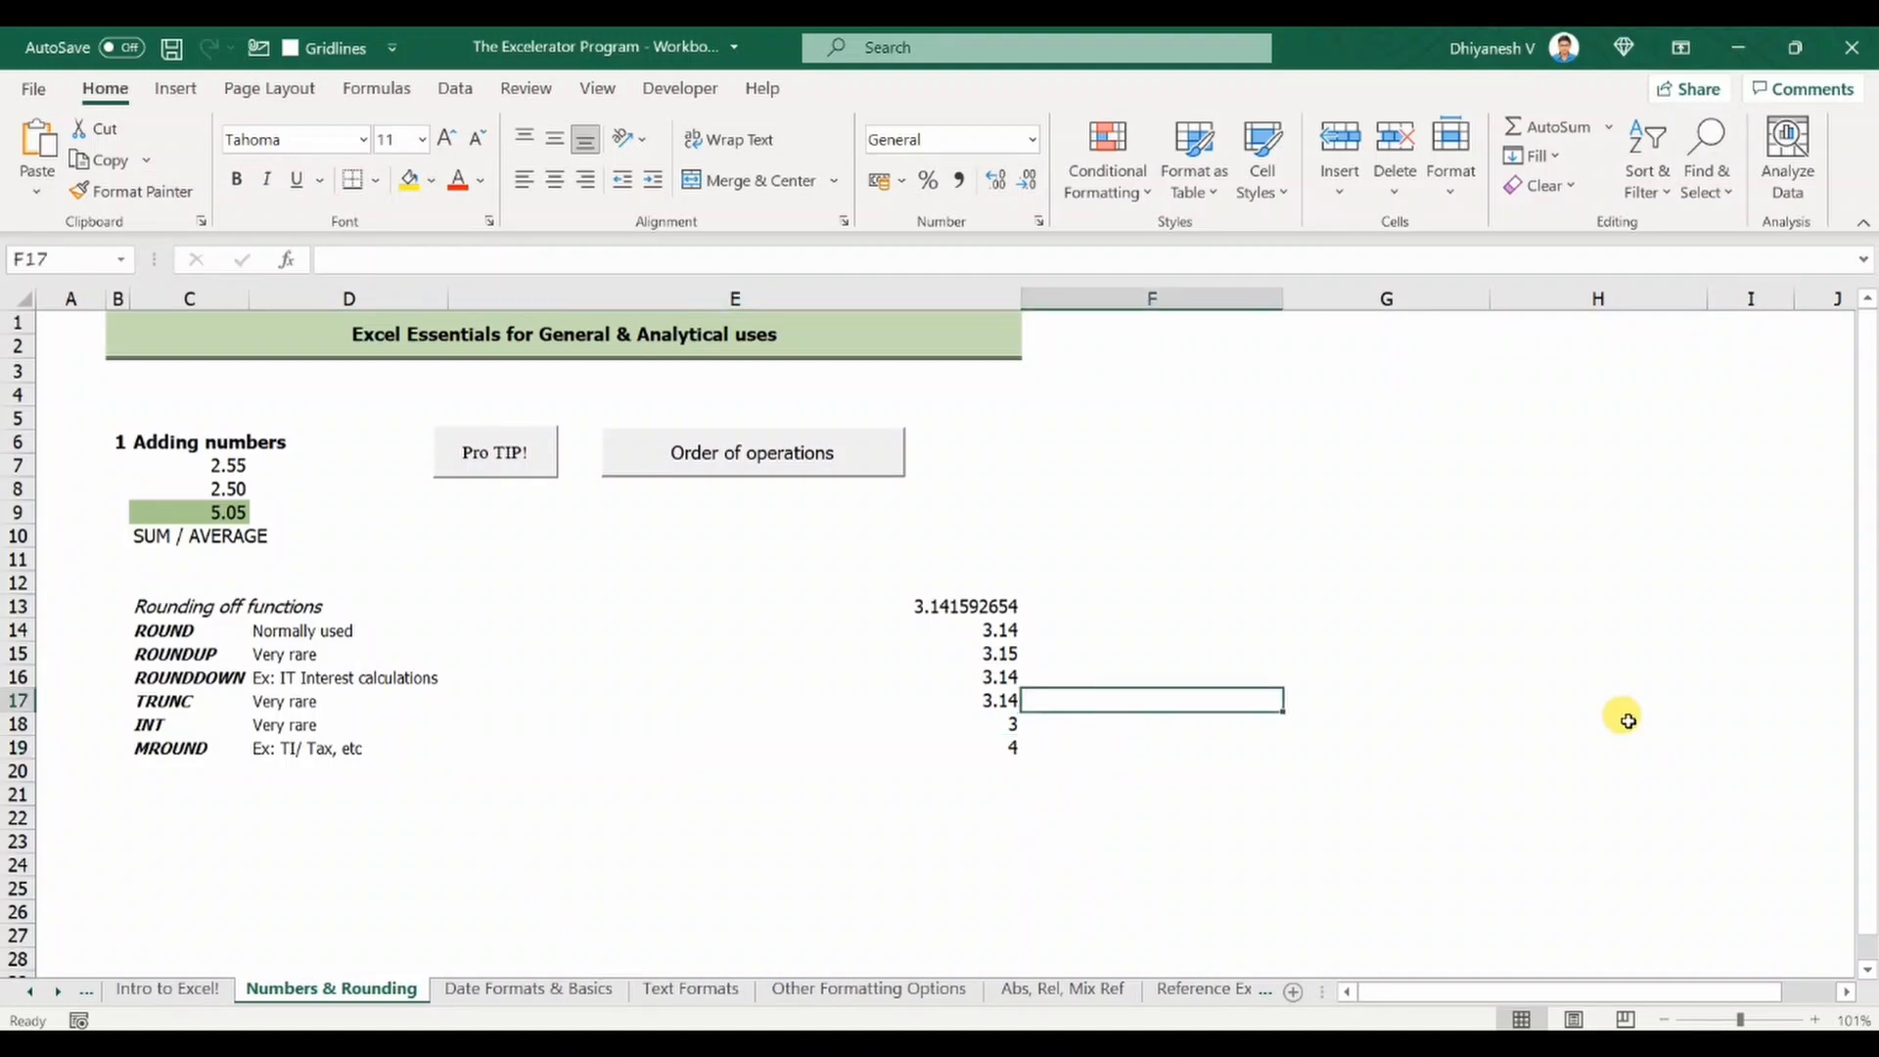
Step: Enter the test formula =MROUND(5,2) in G15
click(1474, 653)
double_click(1475, 653)
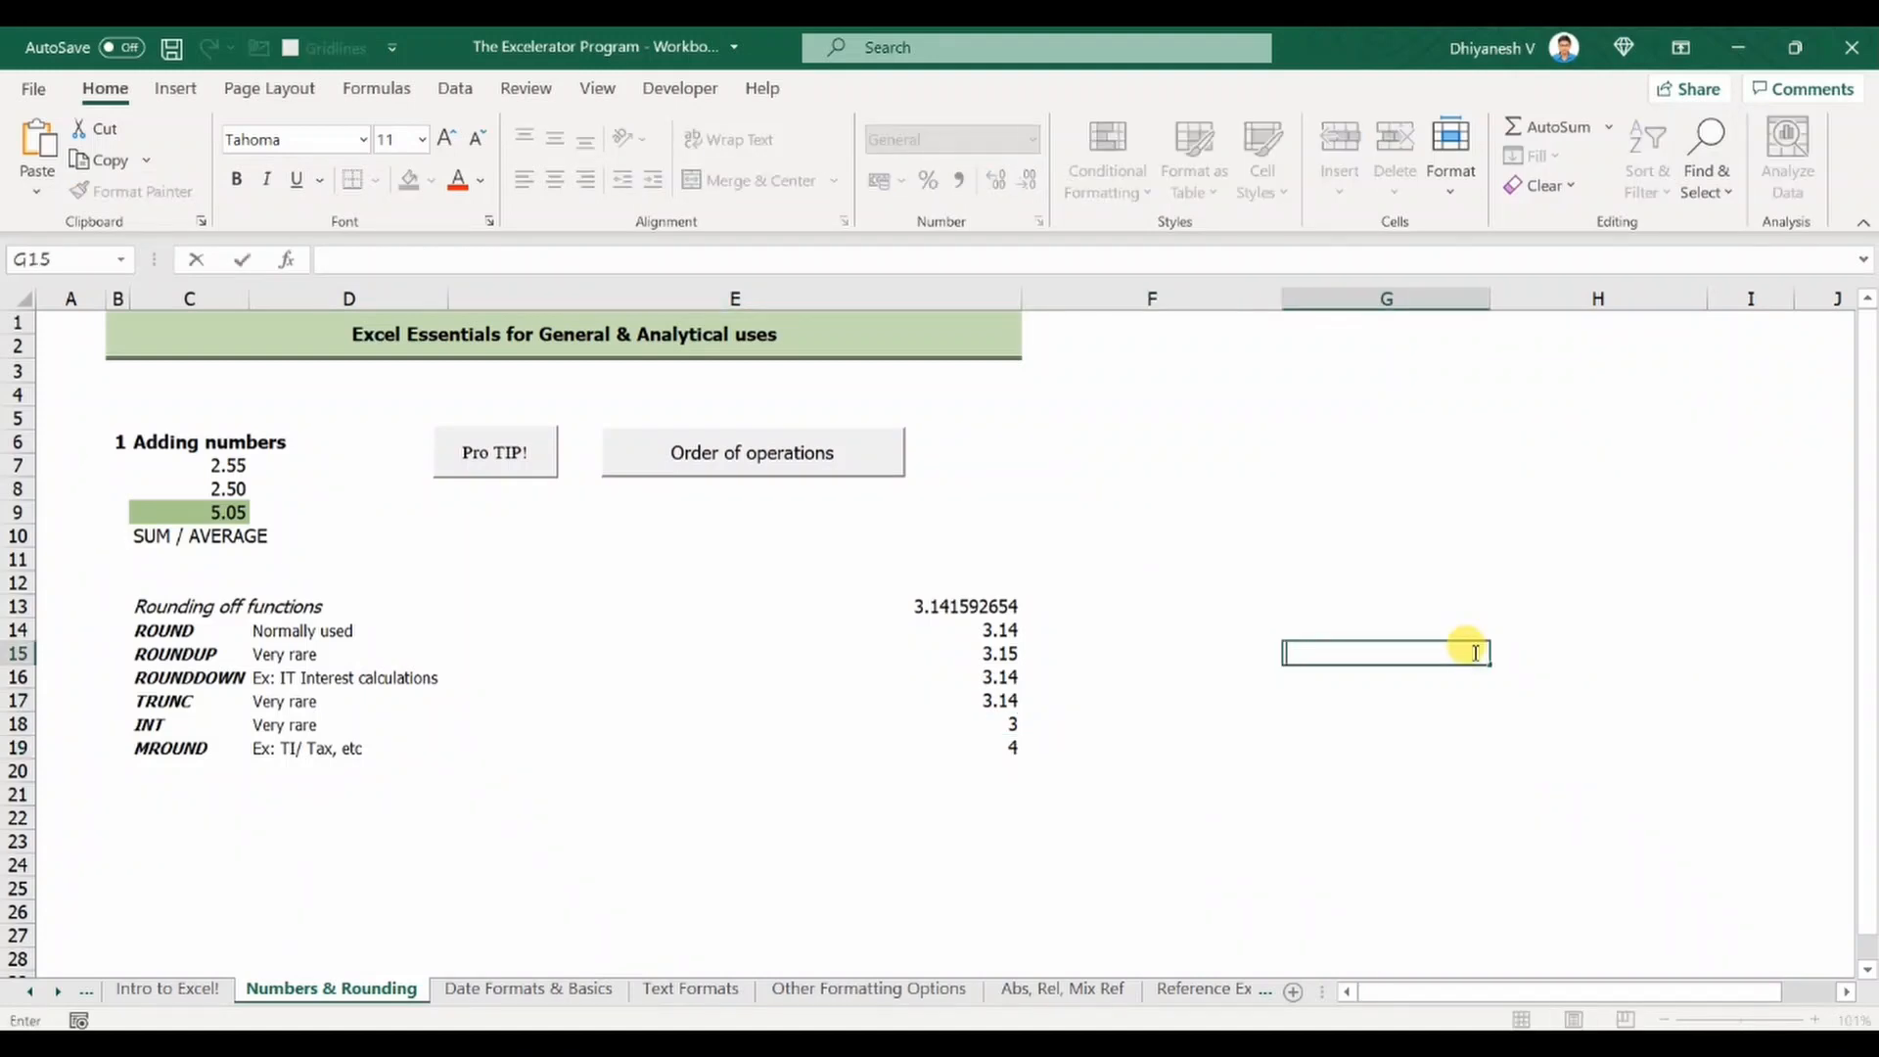
text(=mround()
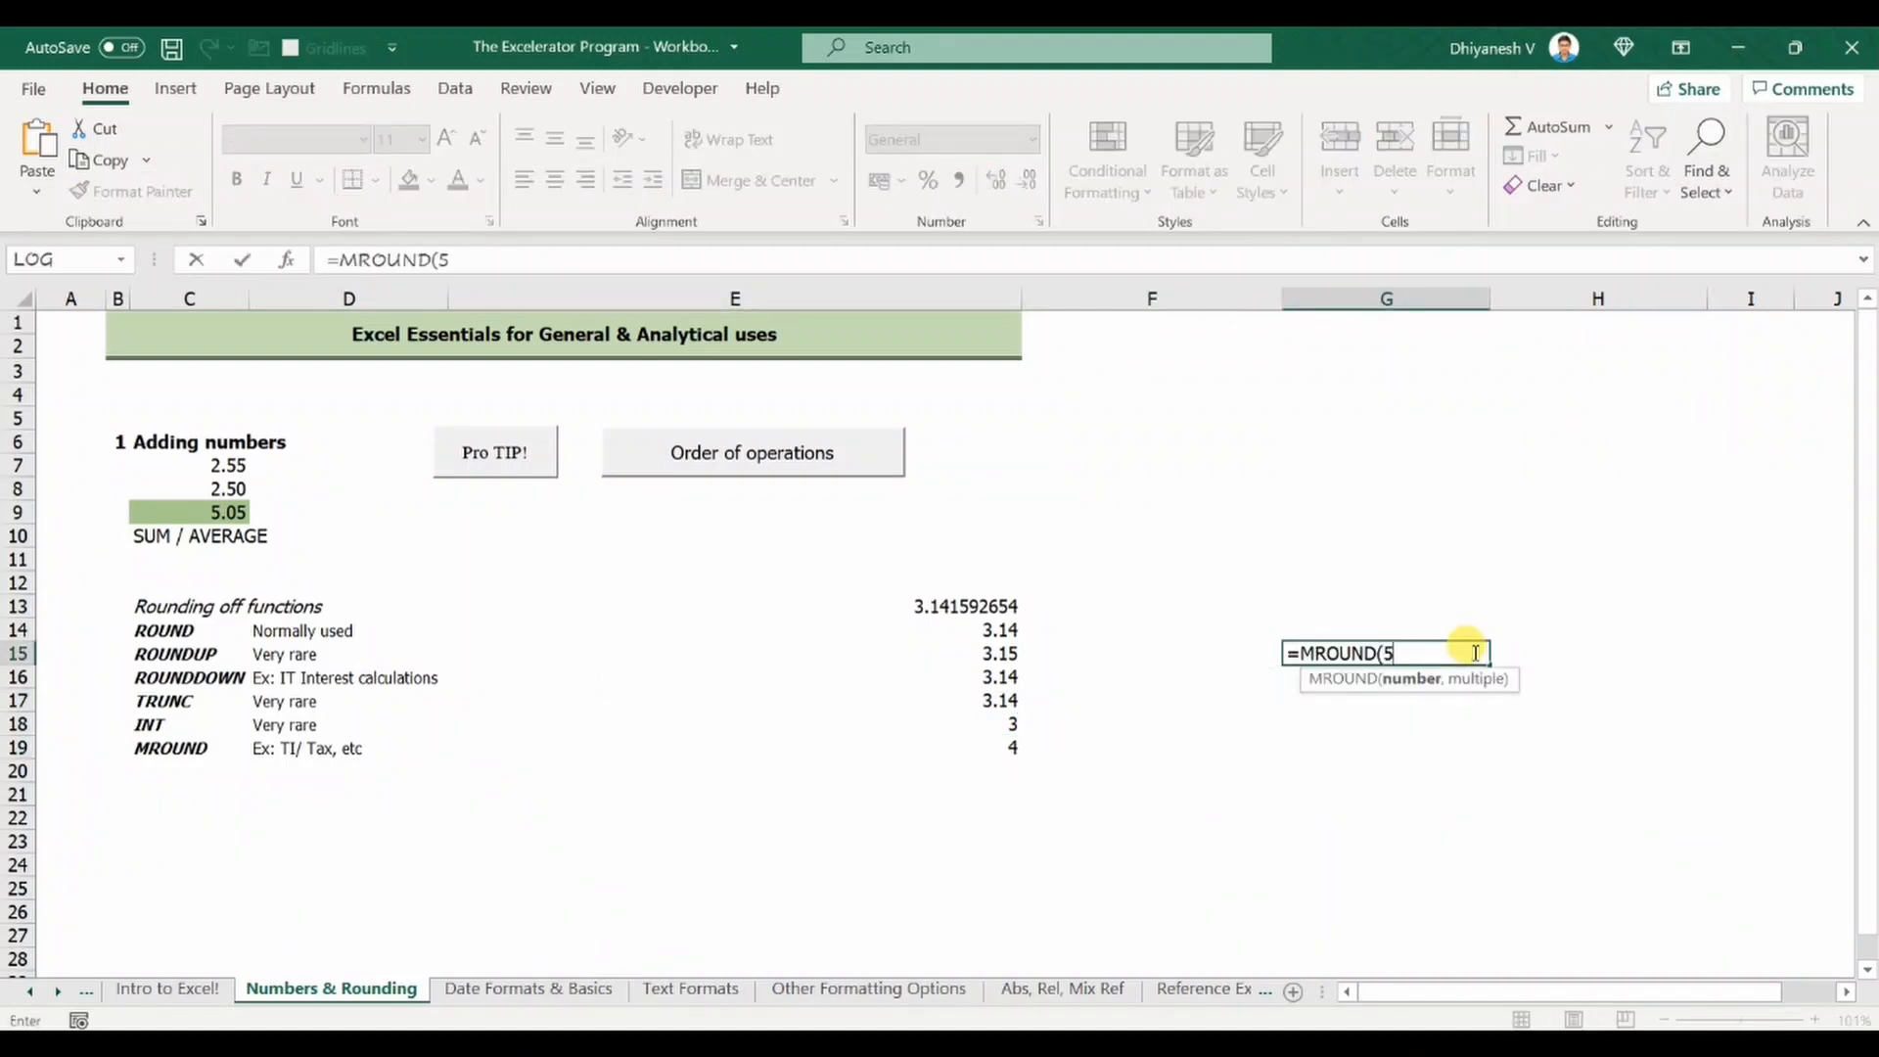
key(Return)
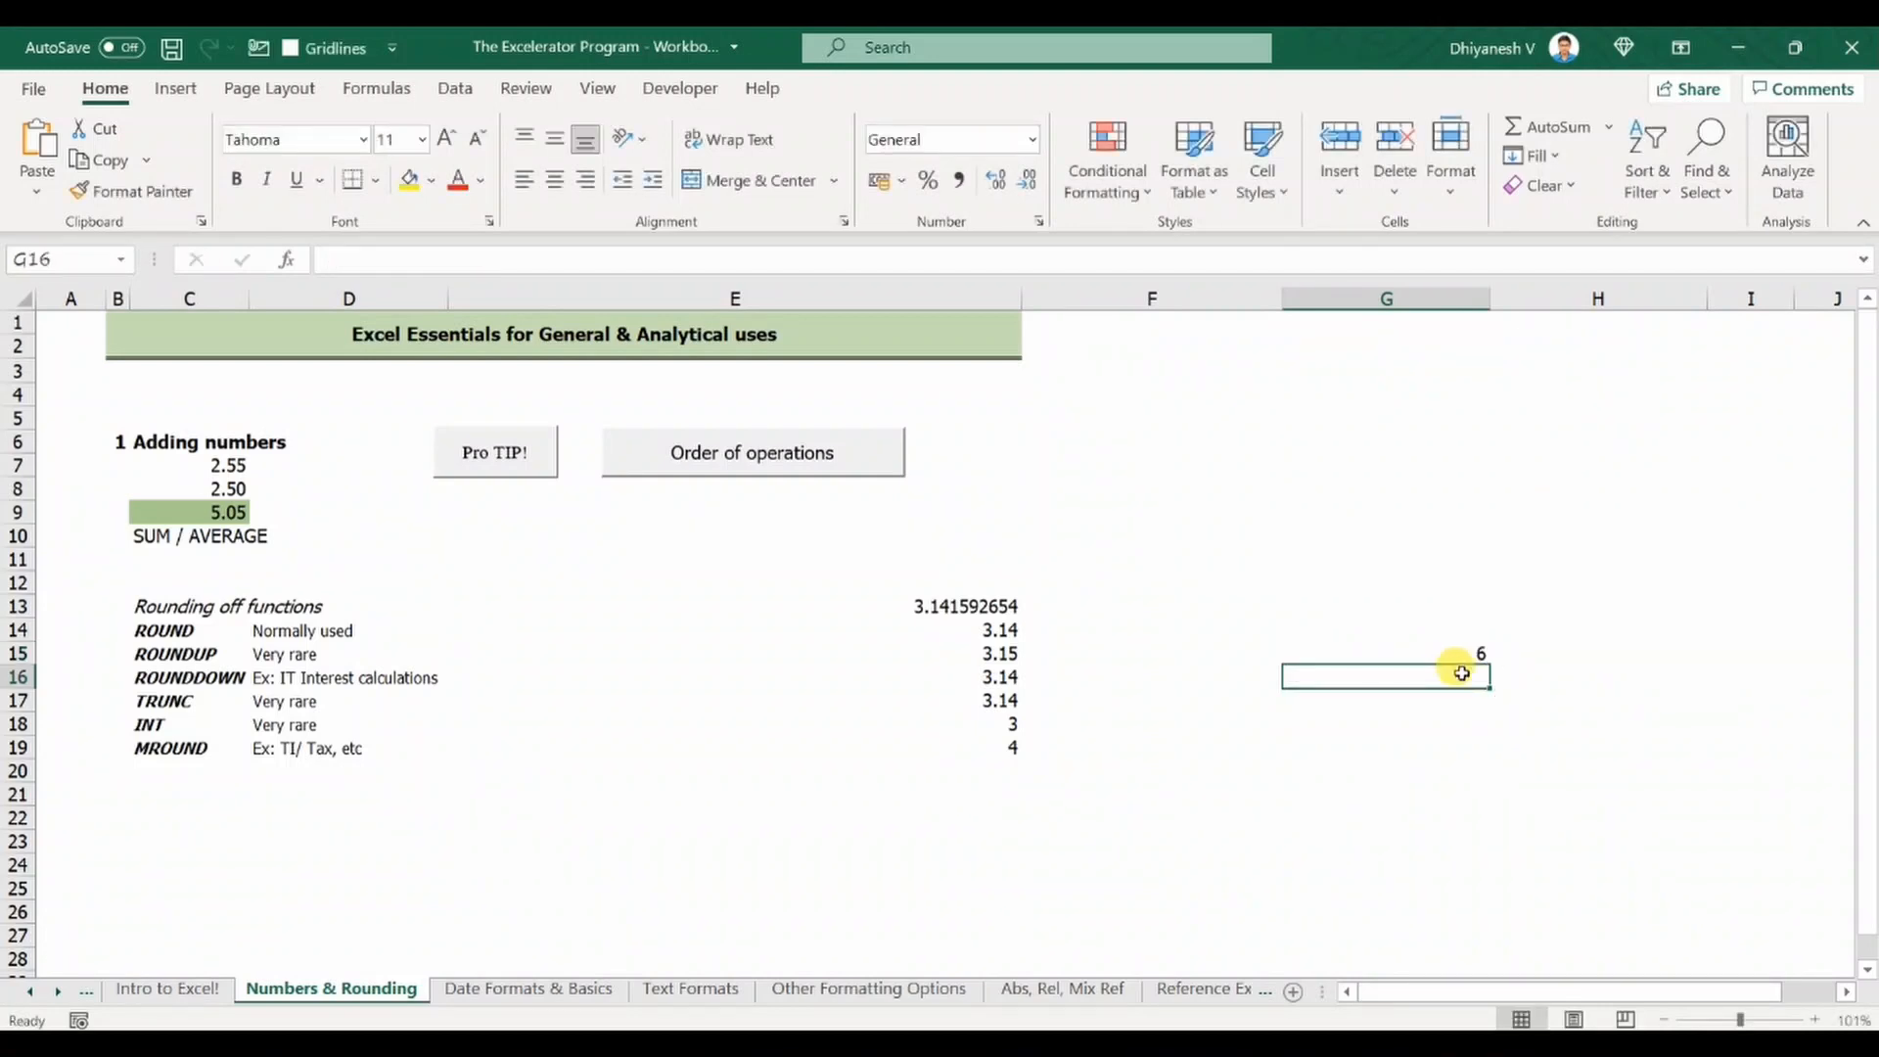
Step: Check the MROUND test formula in G15 and clear the cell
click(1439, 647)
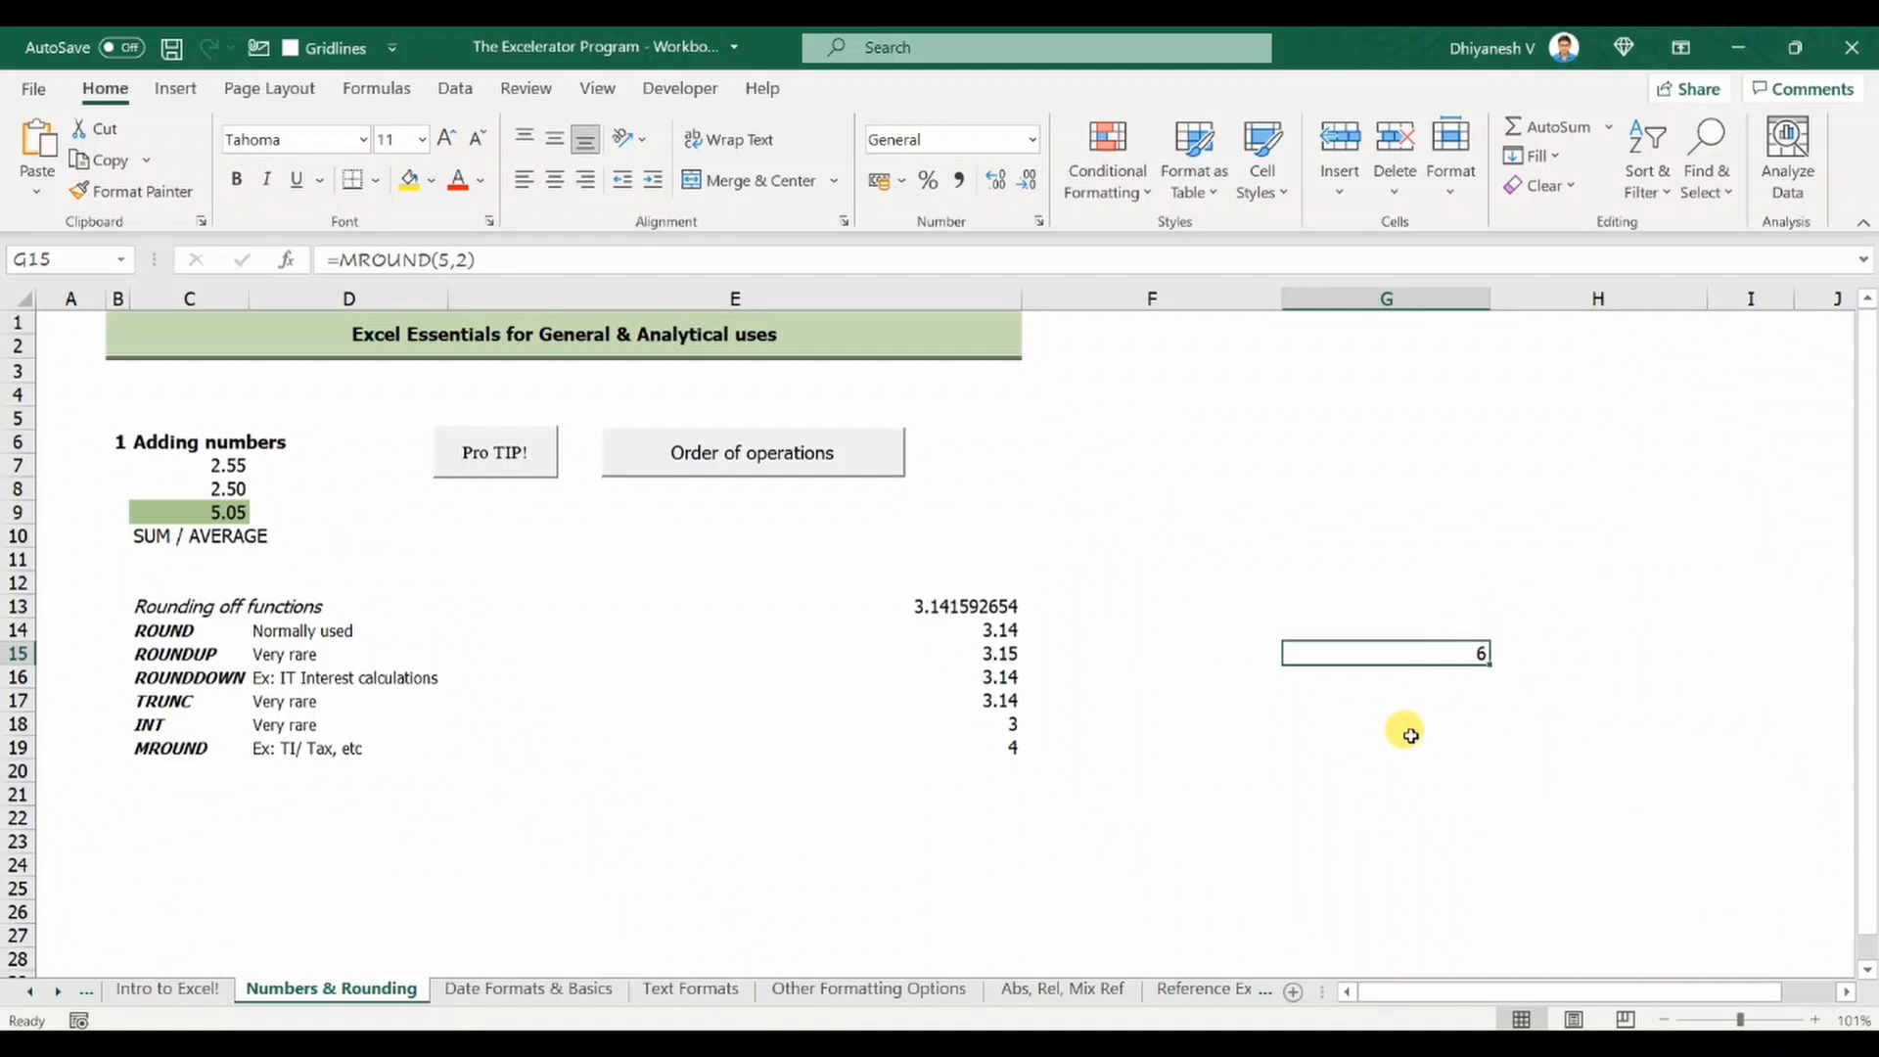
key(Delete)
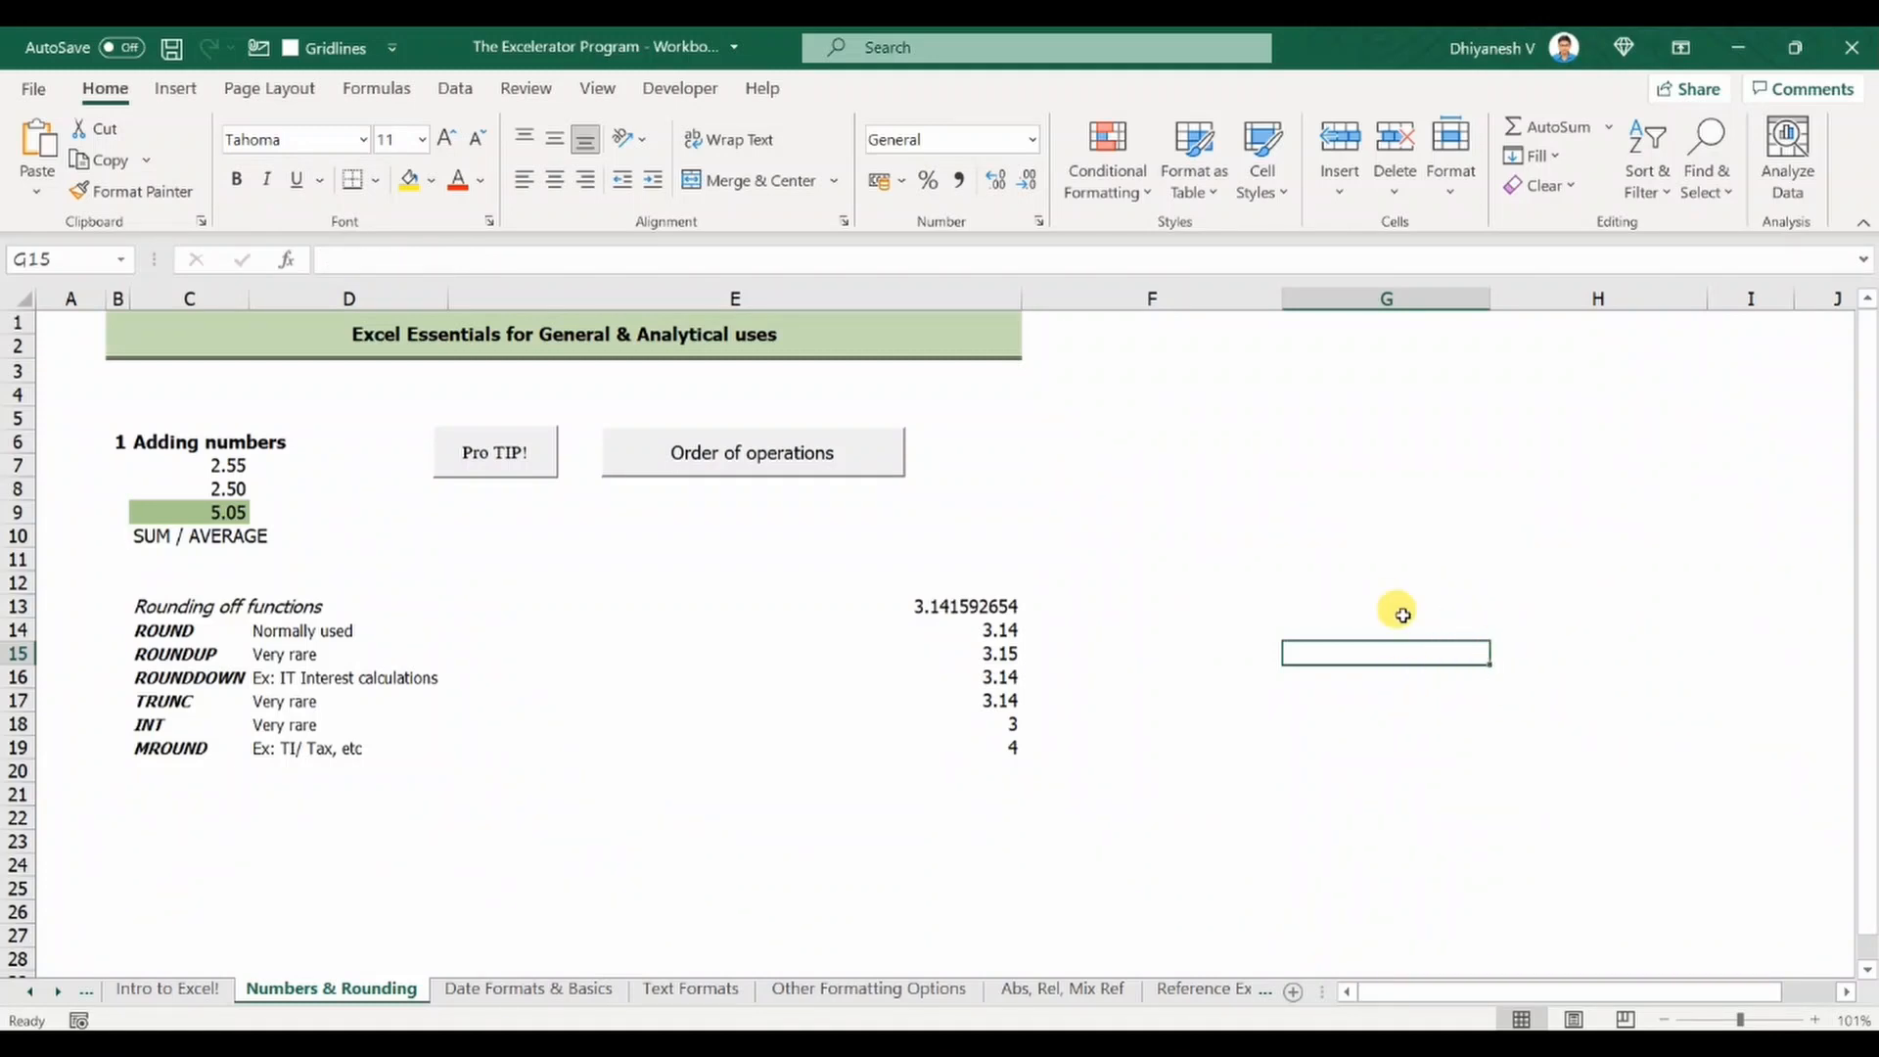
click(1175, 657)
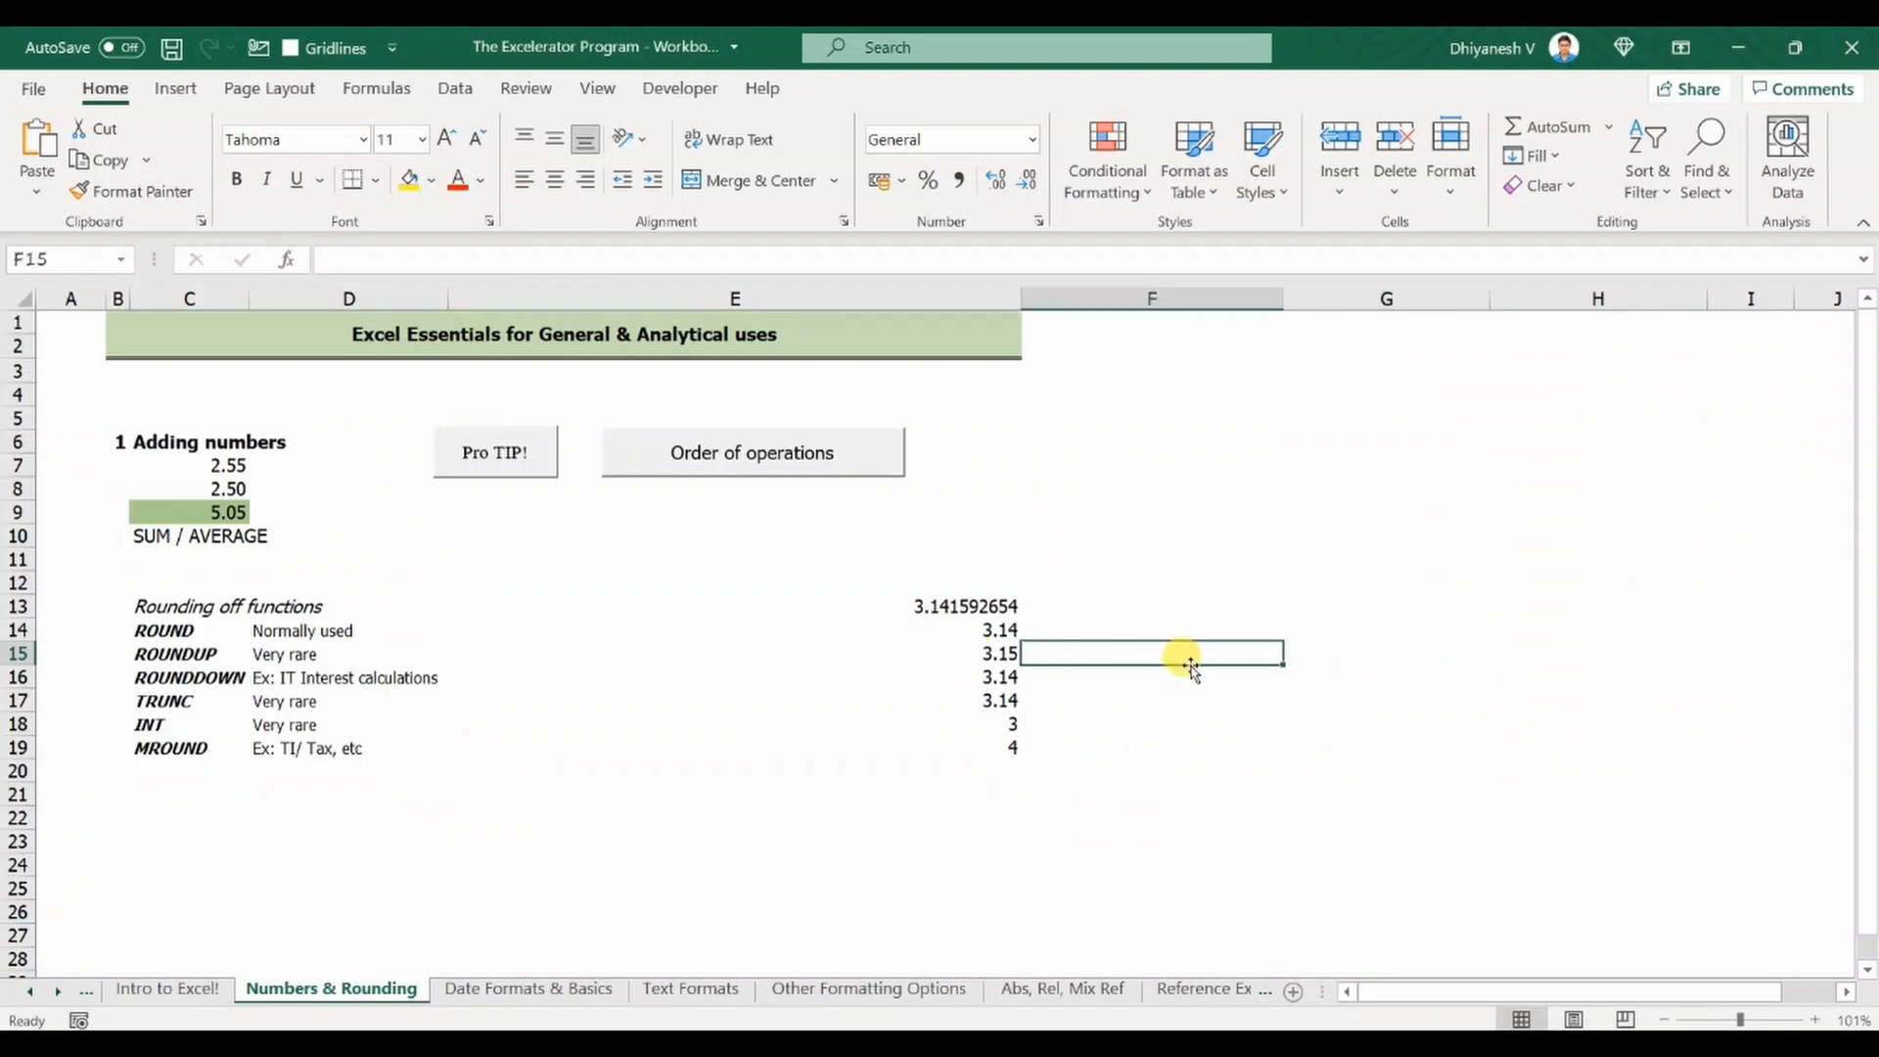